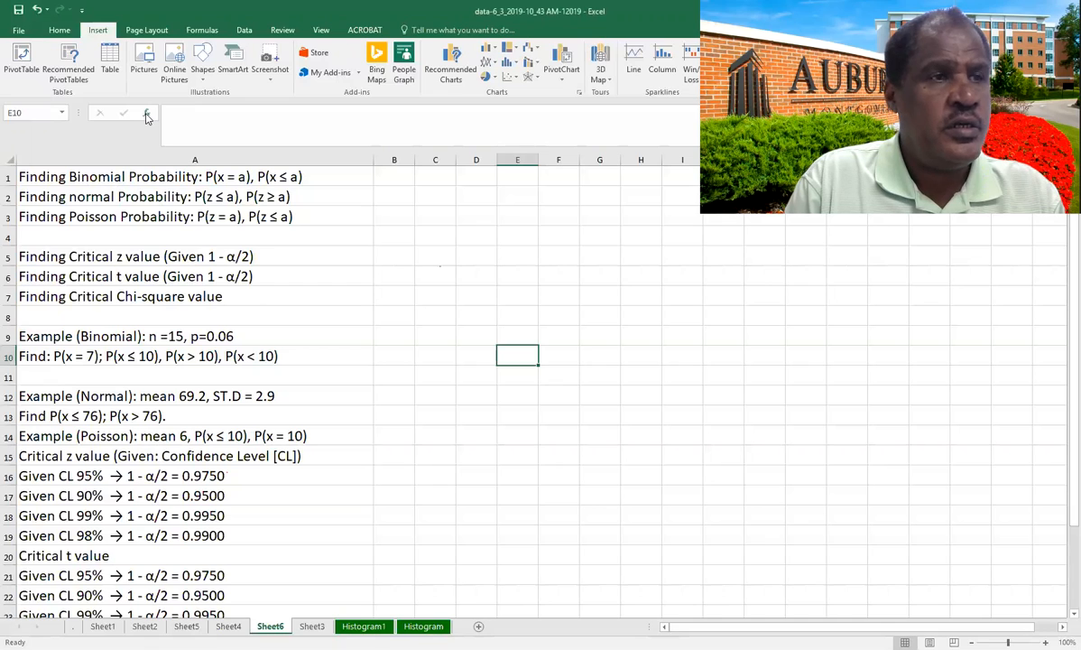
# Start a BINOM.DIST function from the Statistical category in cell E10
pyautogui.click(146, 114)
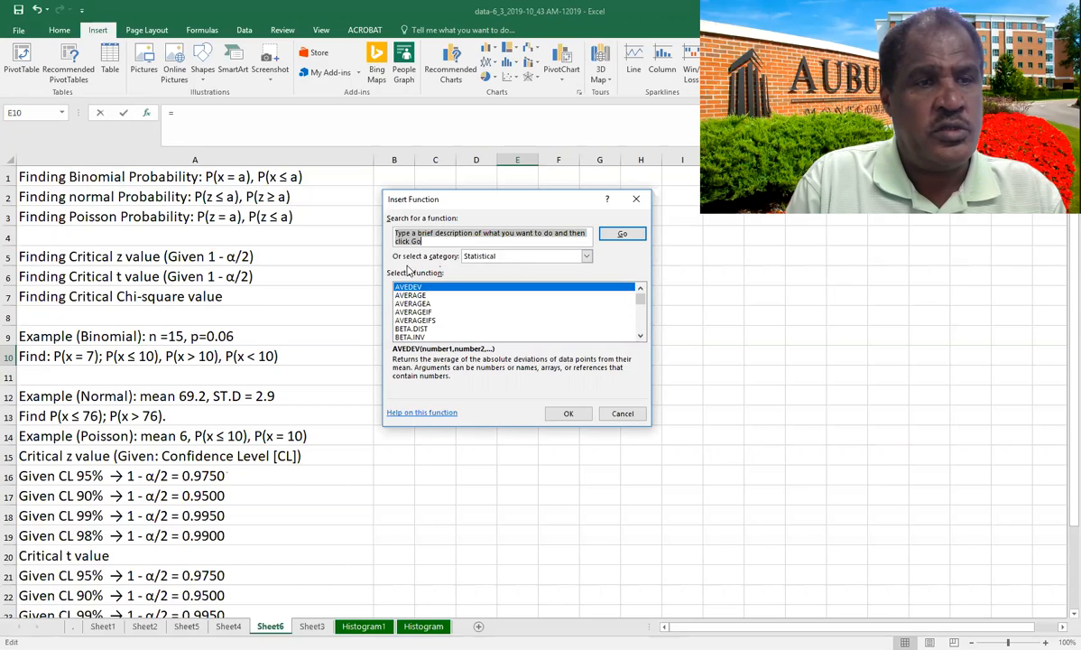
pyautogui.click(586, 257)
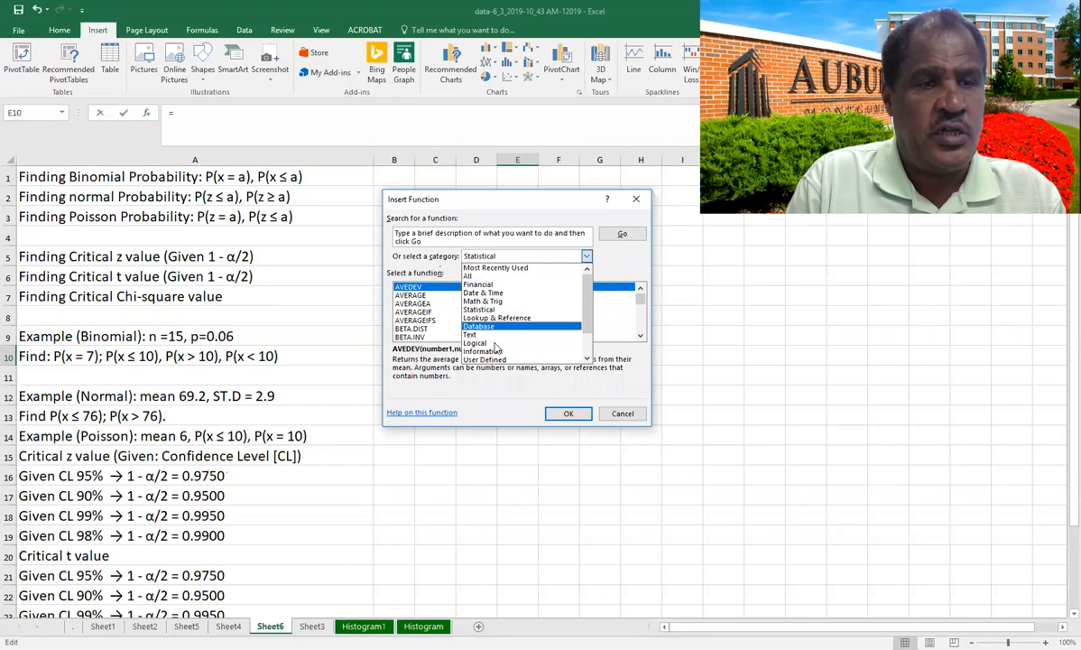
pyautogui.click(493, 310)
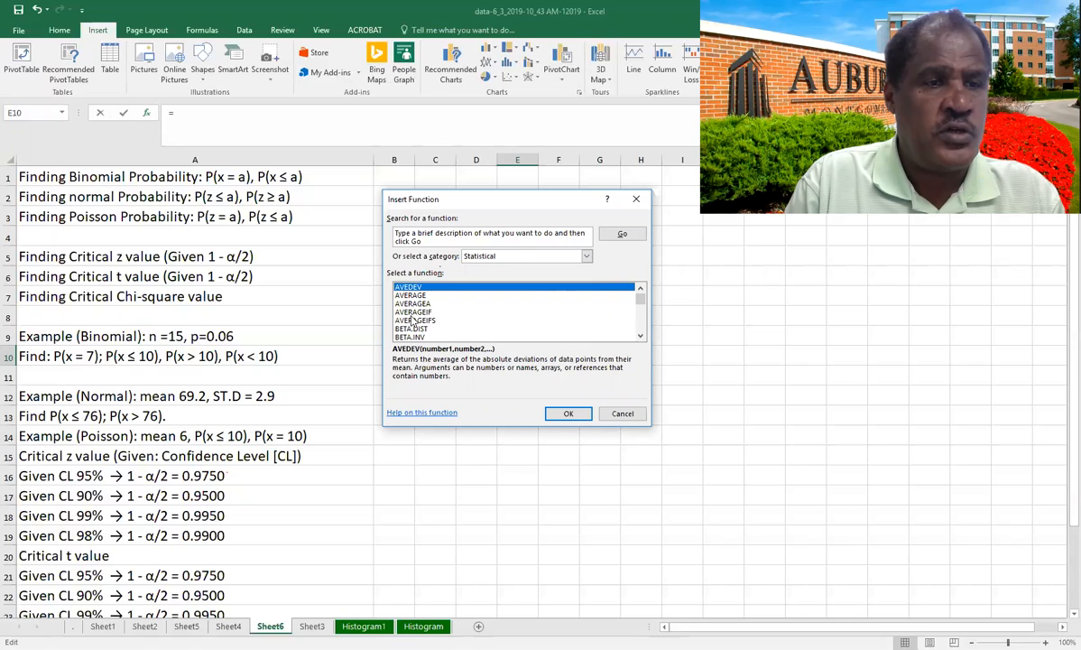
pyautogui.click(641, 323)
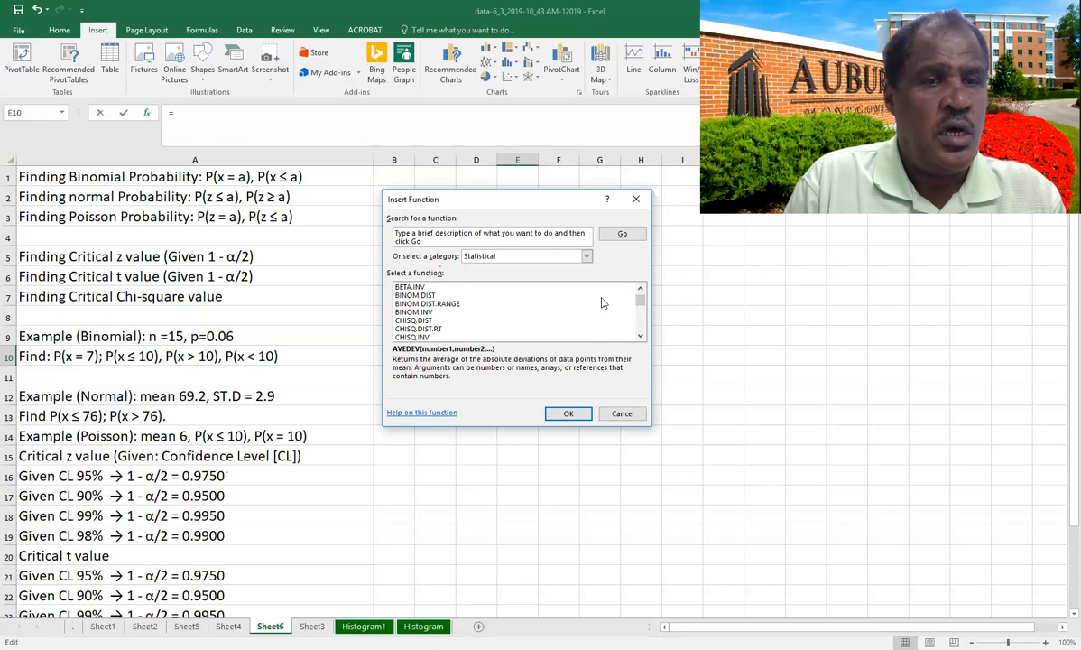
pyautogui.click(640, 289)
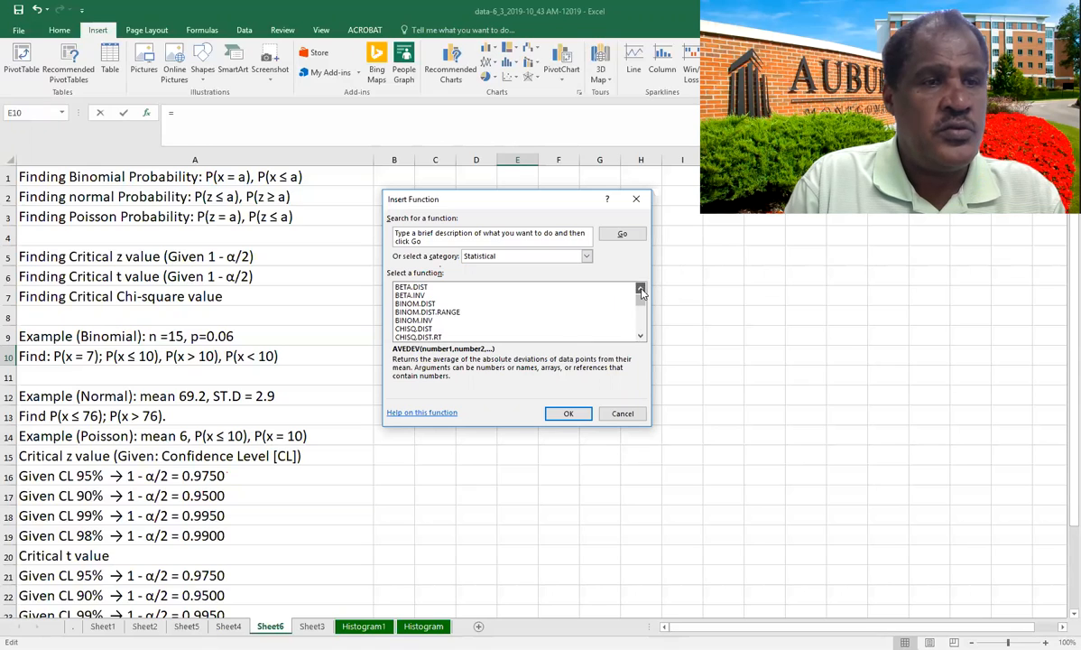
pyautogui.click(415, 304)
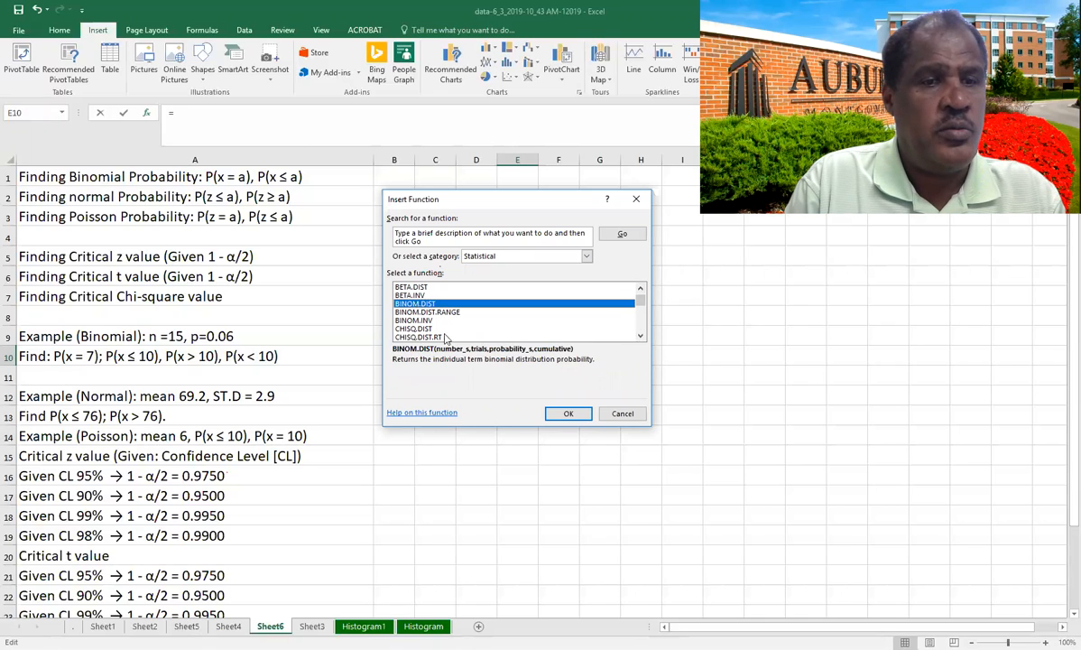
pyautogui.click(569, 415)
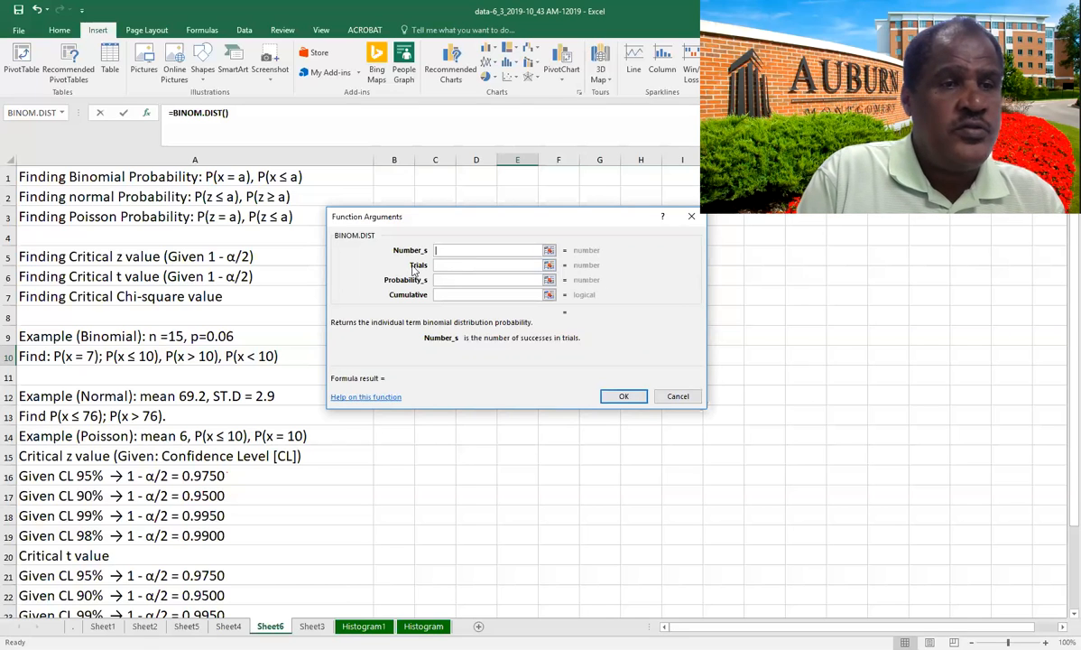
# Evaluate the cumulative binomial probability with 15 trials, success probability 0.06, number of successes 3 and Cumulative true
pyautogui.click(449, 265)
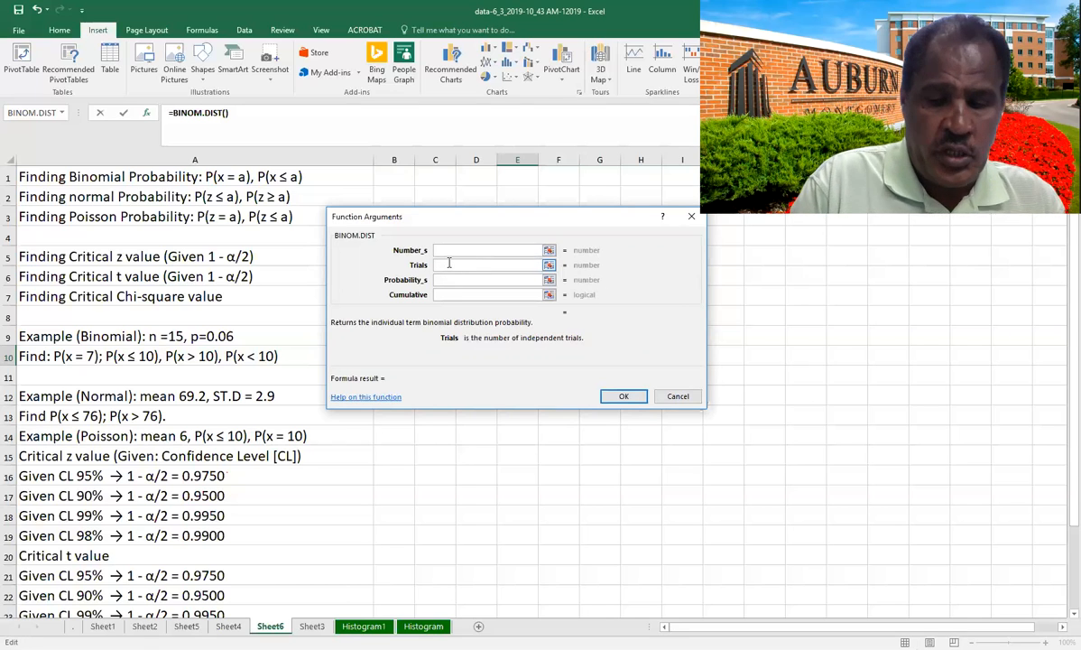
pyautogui.write('15')
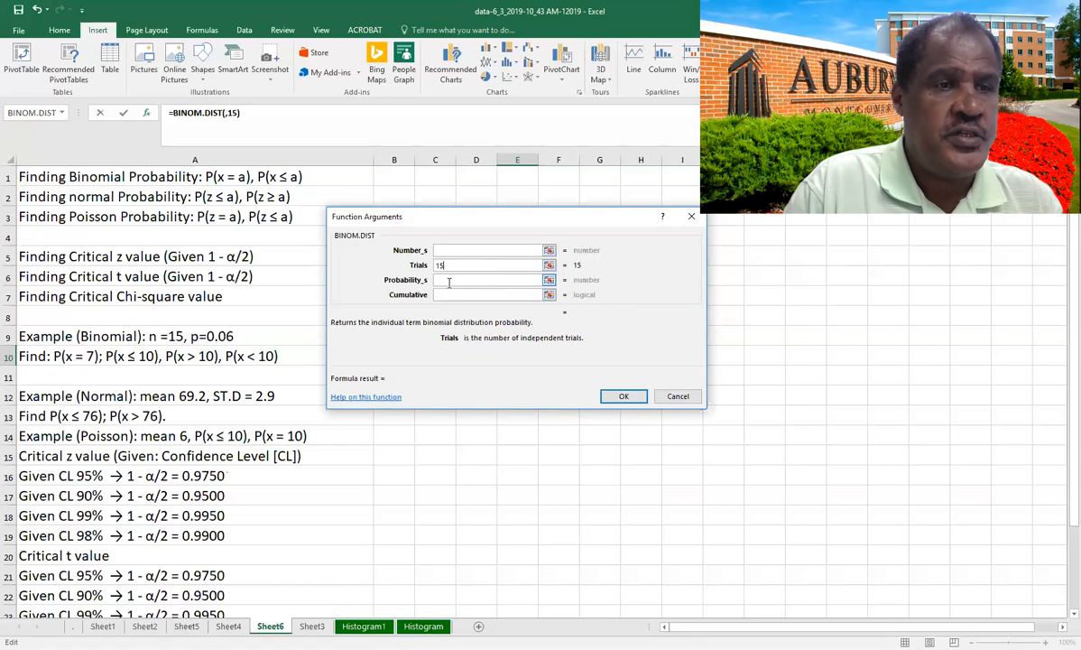
pyautogui.click(447, 281)
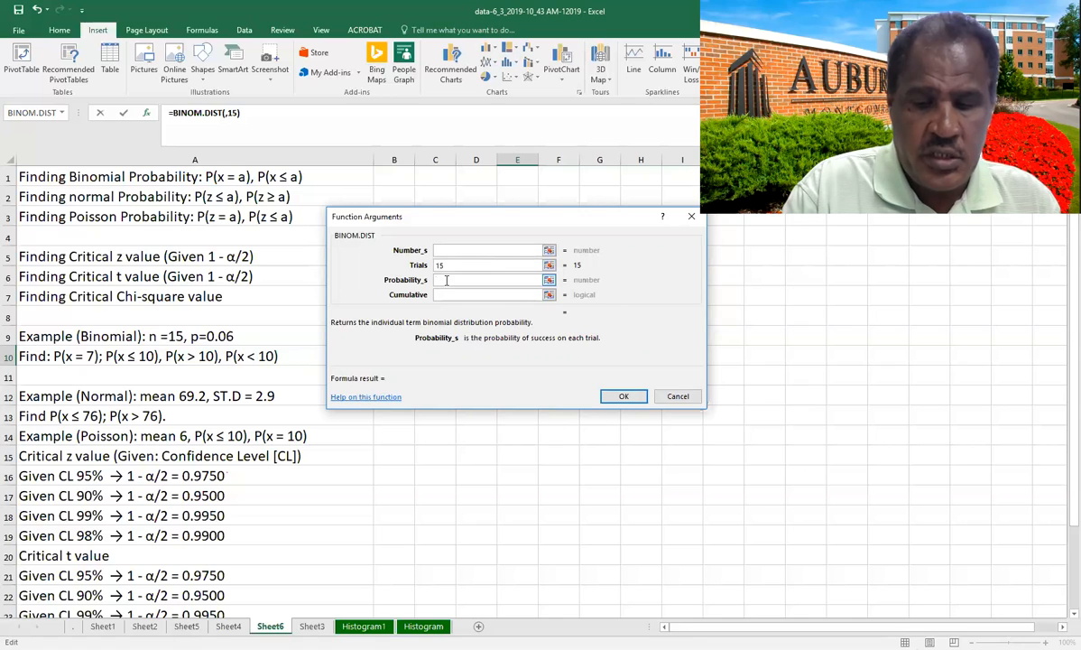
pyautogui.write('0.06')
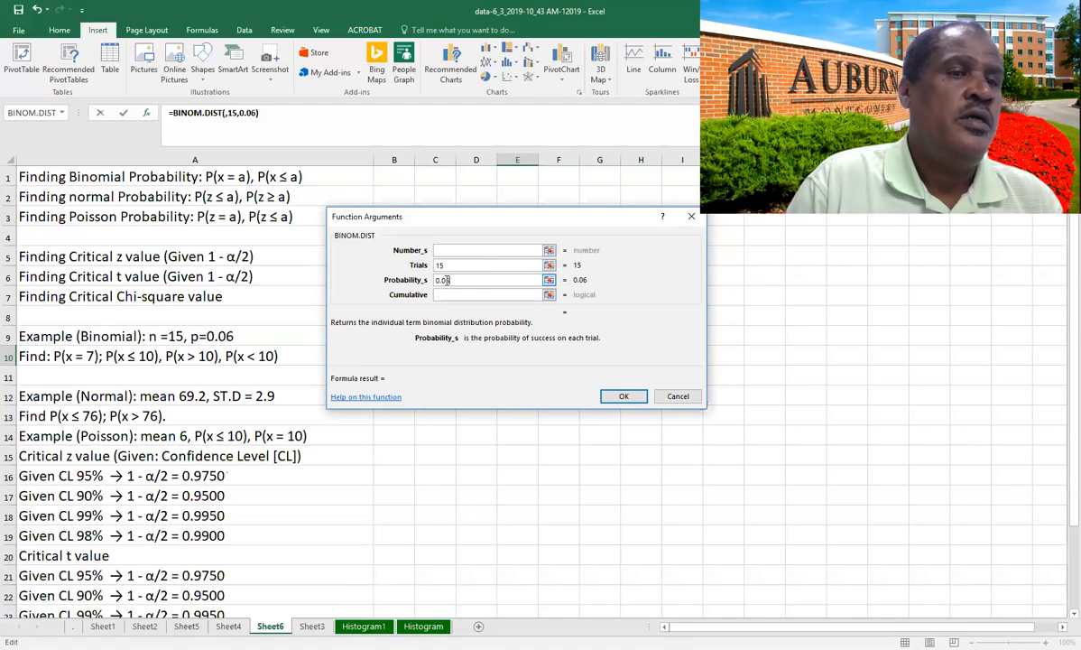
pyautogui.click(444, 249)
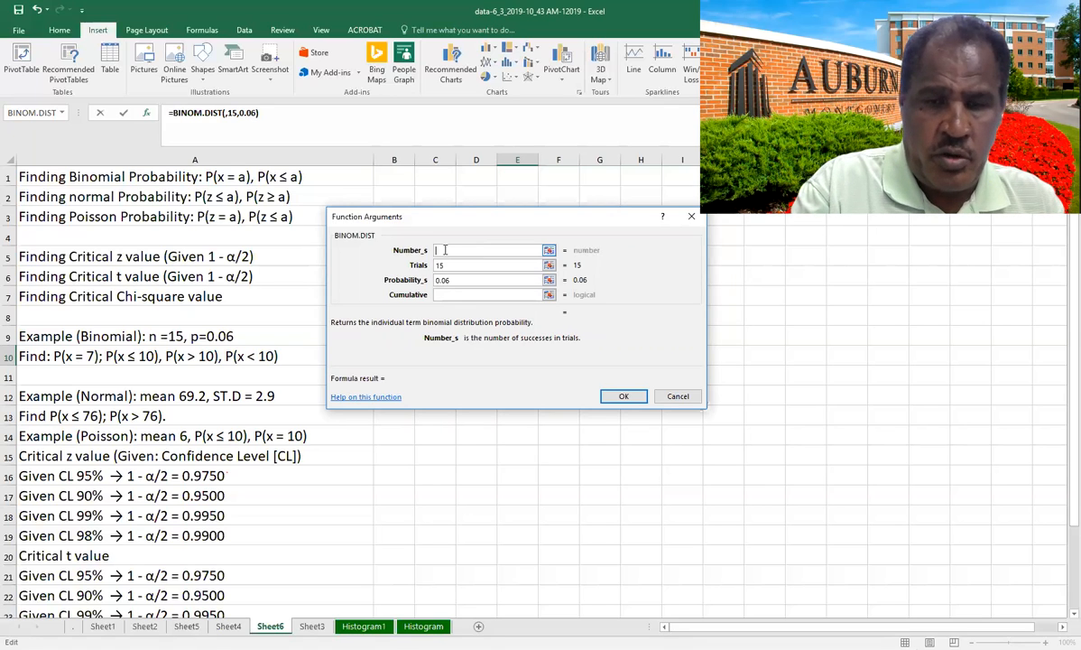
pyautogui.write('3')
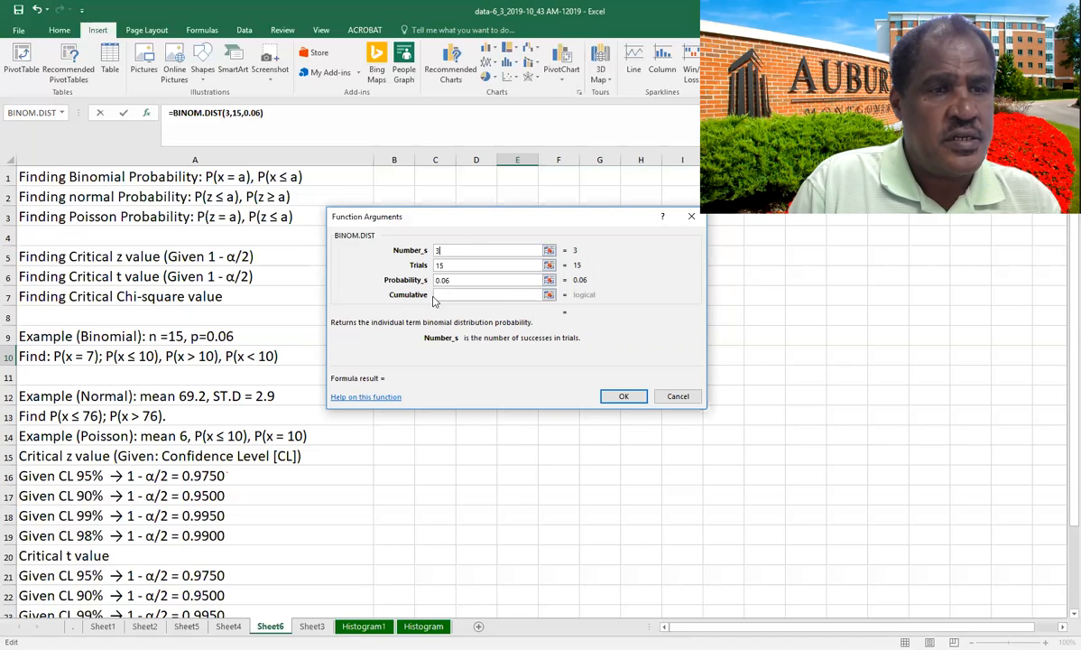
pyautogui.click(444, 294)
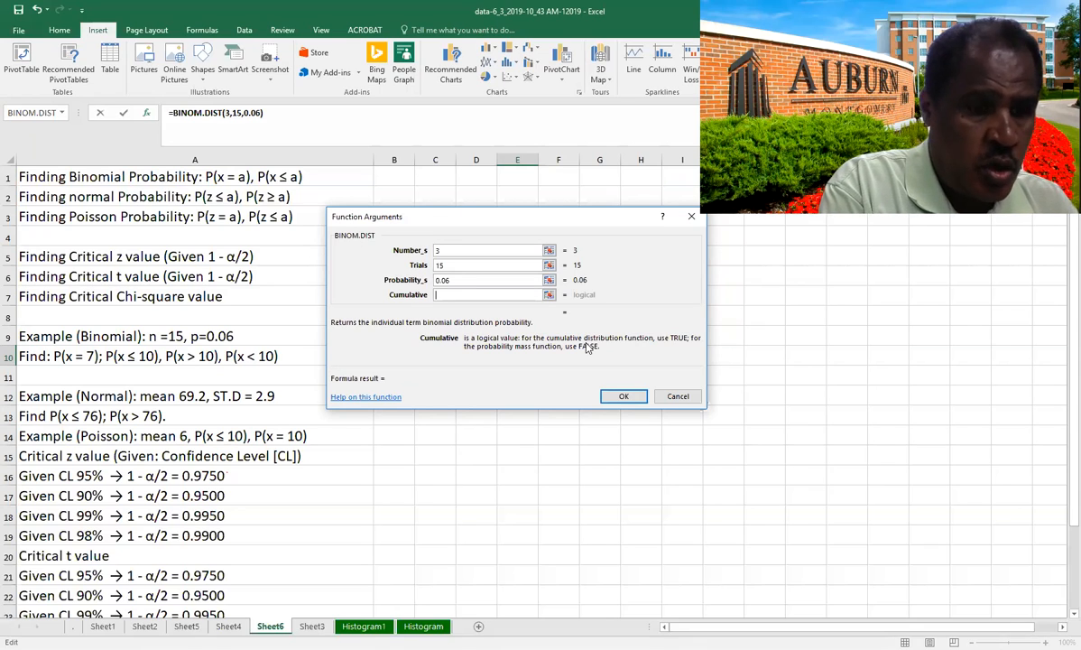
pyautogui.write('true')
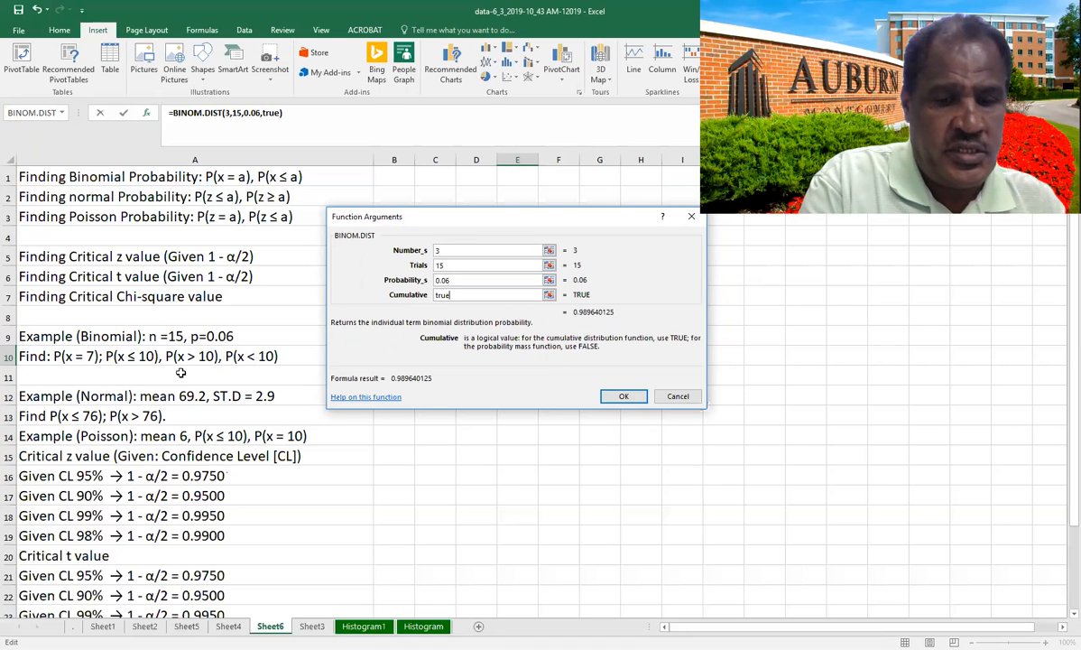
# Change the binomial Cumulative argument to false to evaluate the exact probability, and leave without inserting the function
pyautogui.press('BackSpace')
pyautogui.press('BackSpace')
pyautogui.press('BackSpace')
pyautogui.press('BackSpace')
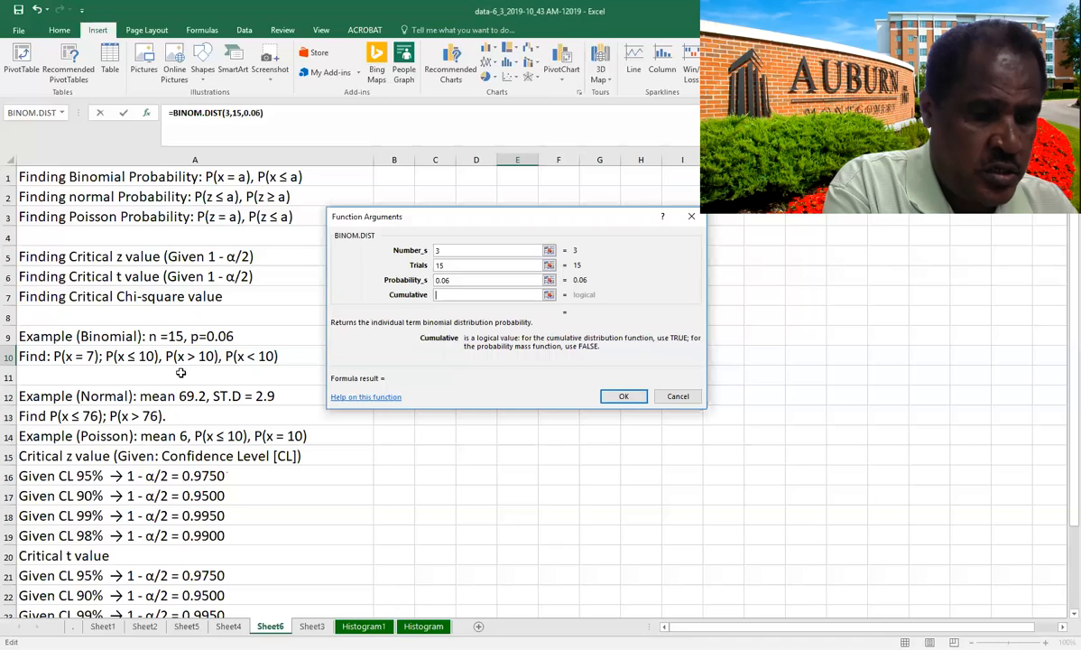
pyautogui.write('false')
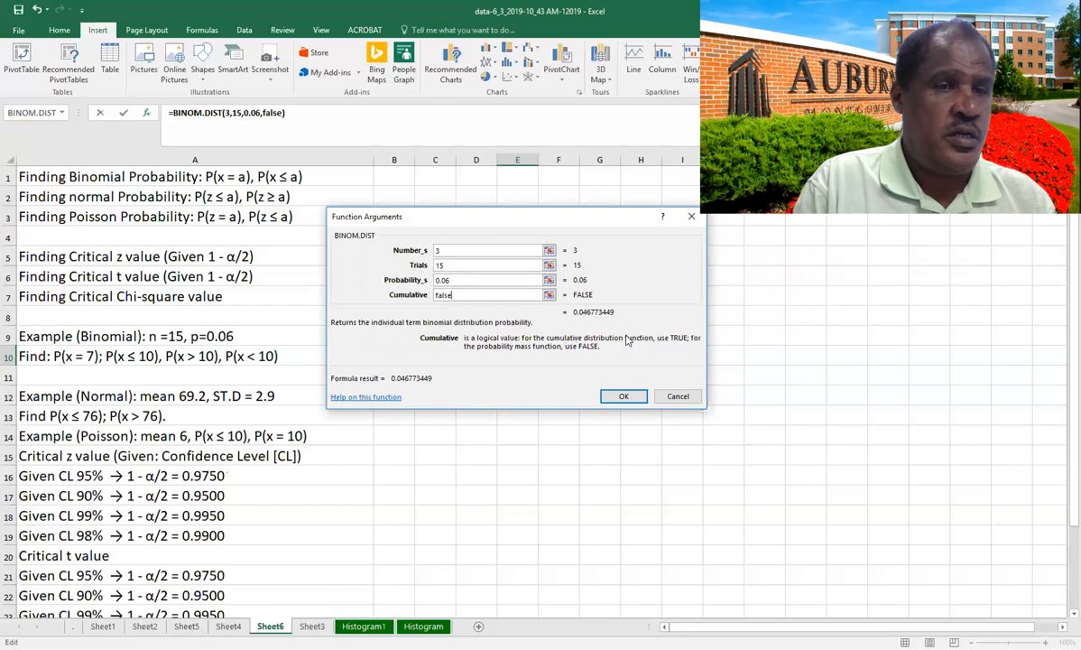
pyautogui.click(679, 398)
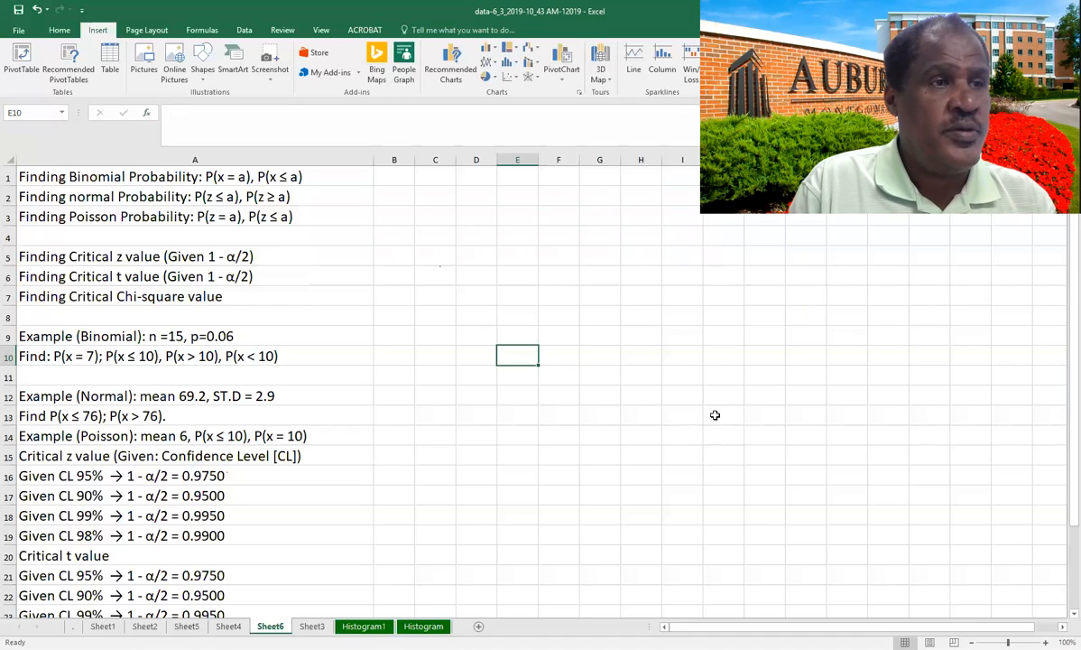
# Start a NORM.DIST function from the Statistical category in cell E10
pyautogui.click(147, 114)
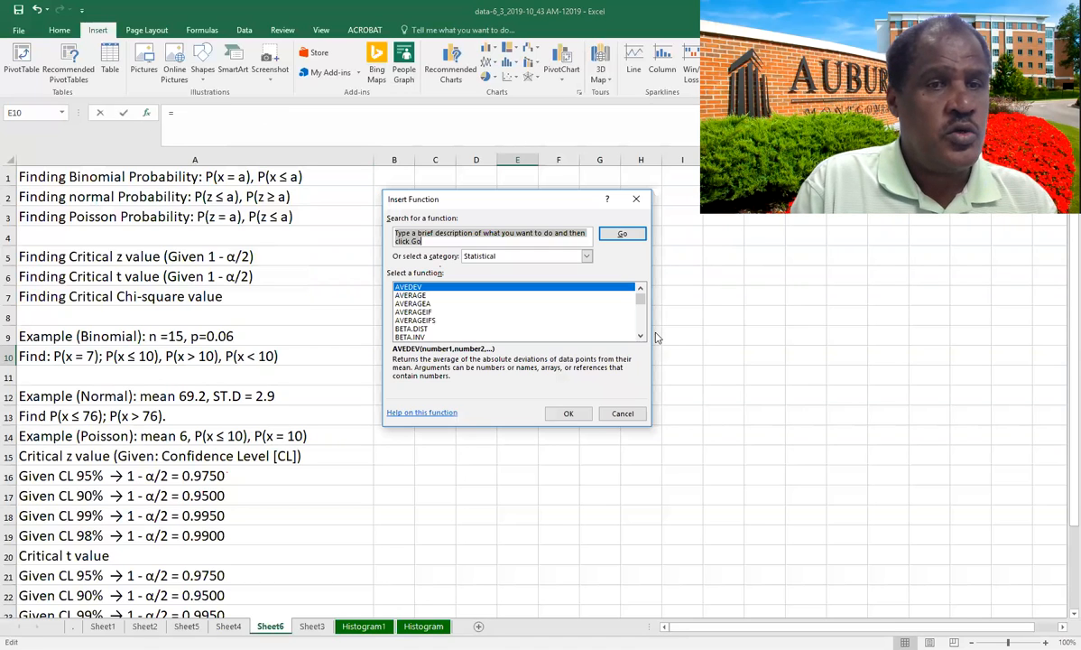
pyautogui.scroll(-4, 640, 330)
pyautogui.scroll(-10, 640, 331)
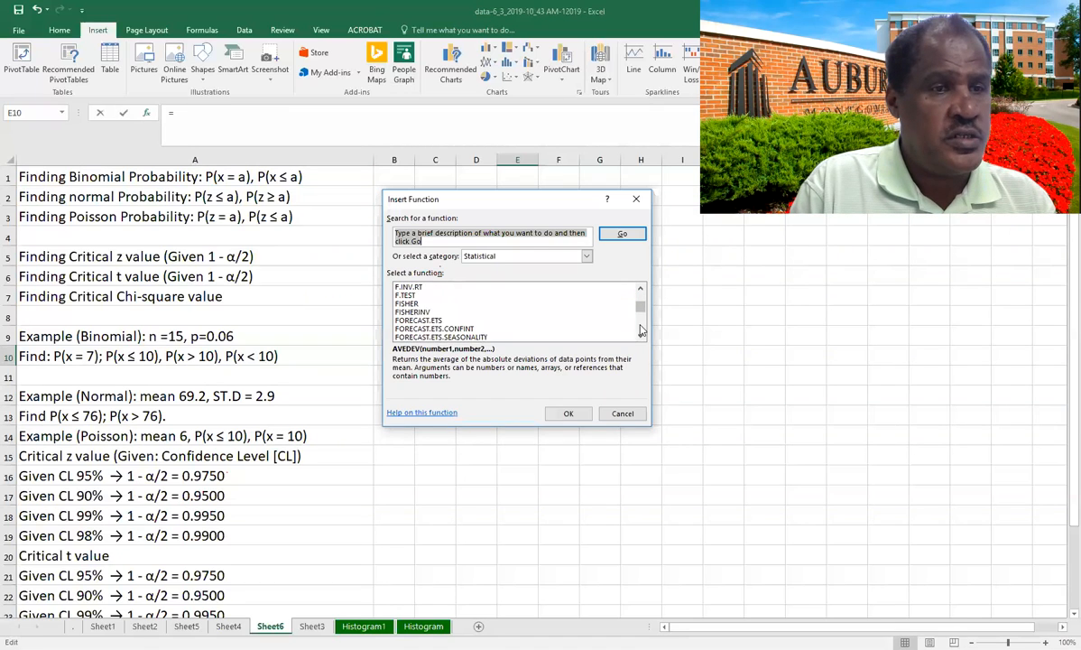
pyautogui.scroll(-6, 640, 330)
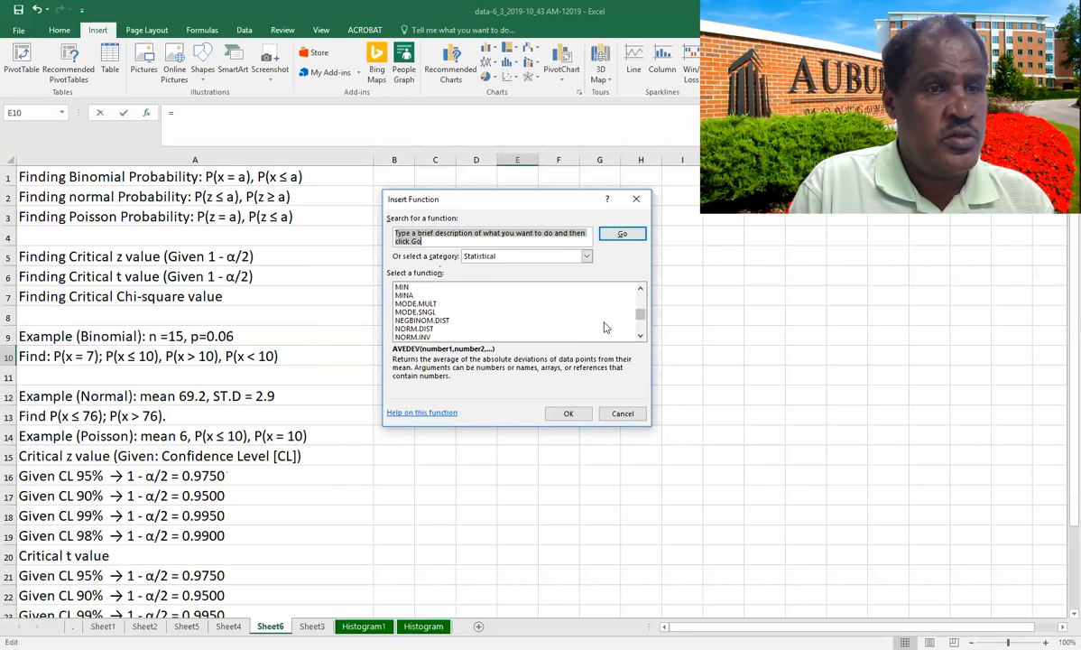
pyautogui.click(414, 330)
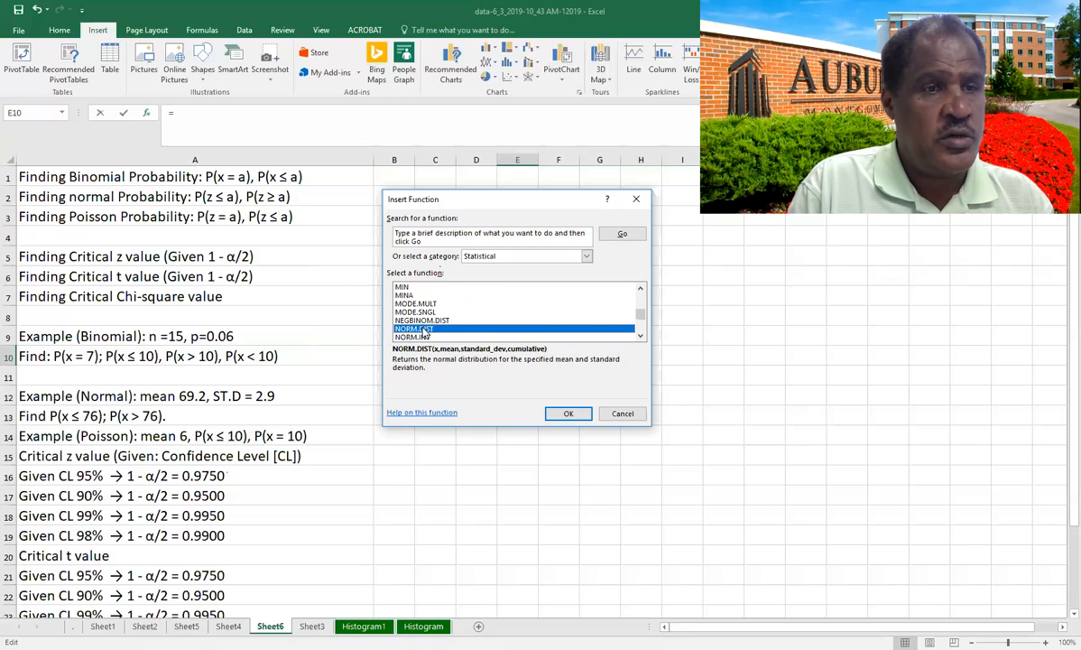
pyautogui.click(566, 414)
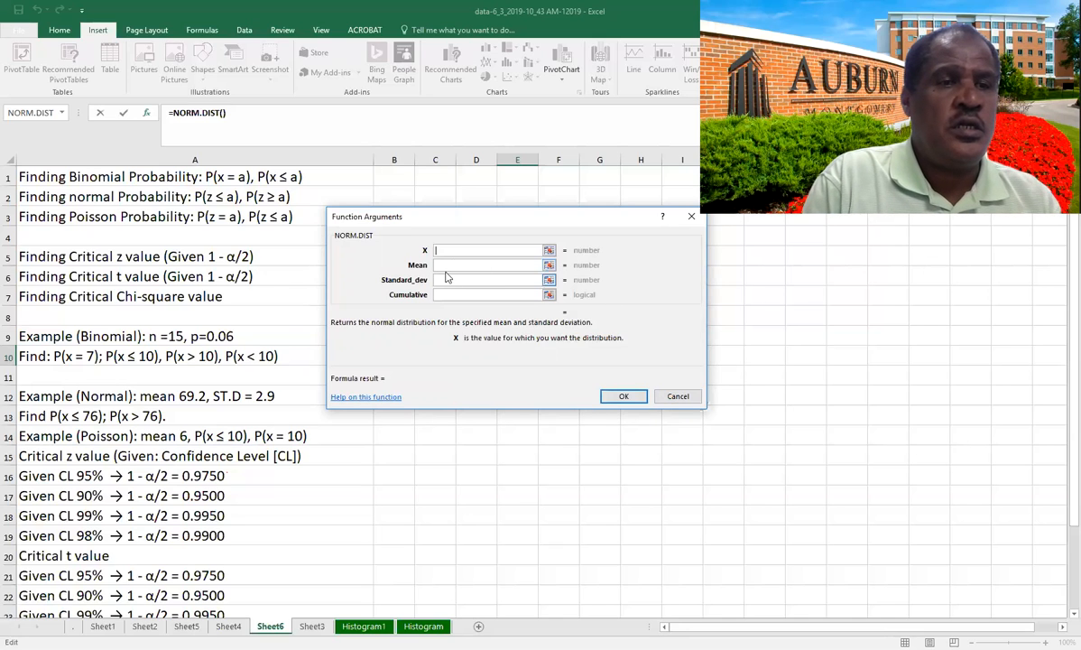
# Evaluate the normal probability with mean 69.2, standard deviation 2.9, X 76 and Cumulative true, and leave without inserting the function
pyautogui.click(445, 266)
pyautogui.write('69.2')
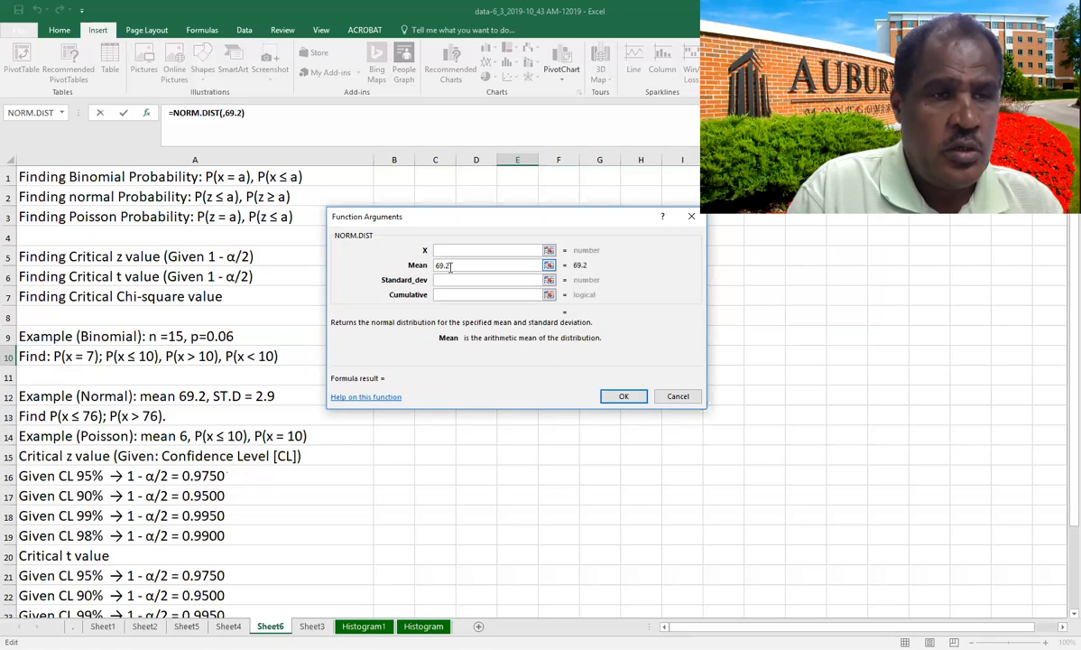
pyautogui.click(445, 281)
pyautogui.write('2.9')
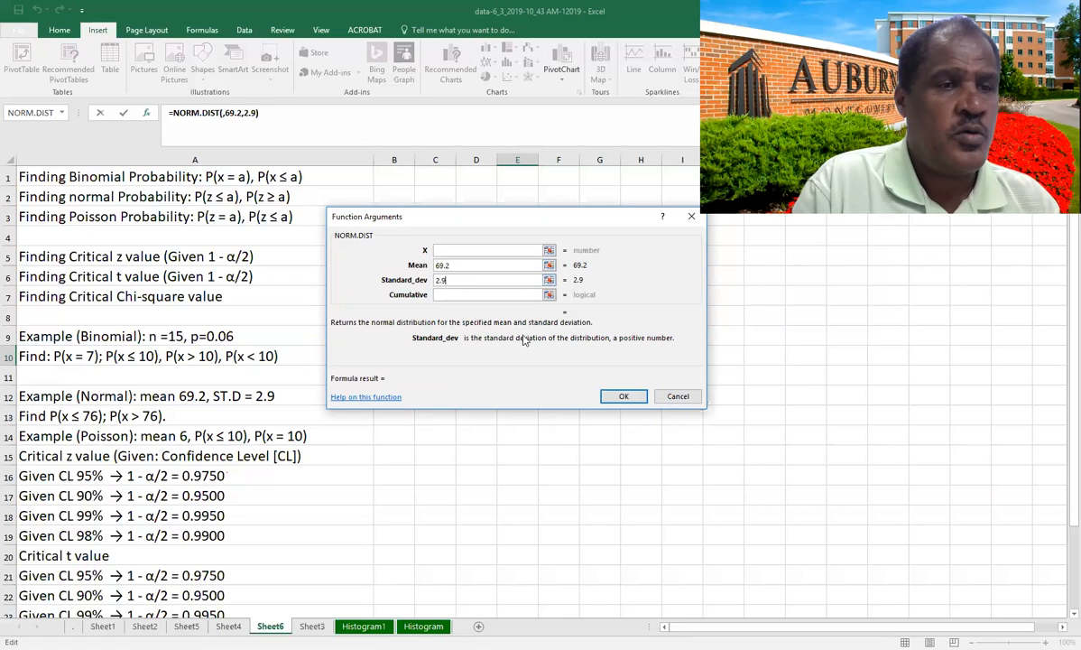
pyautogui.click(445, 250)
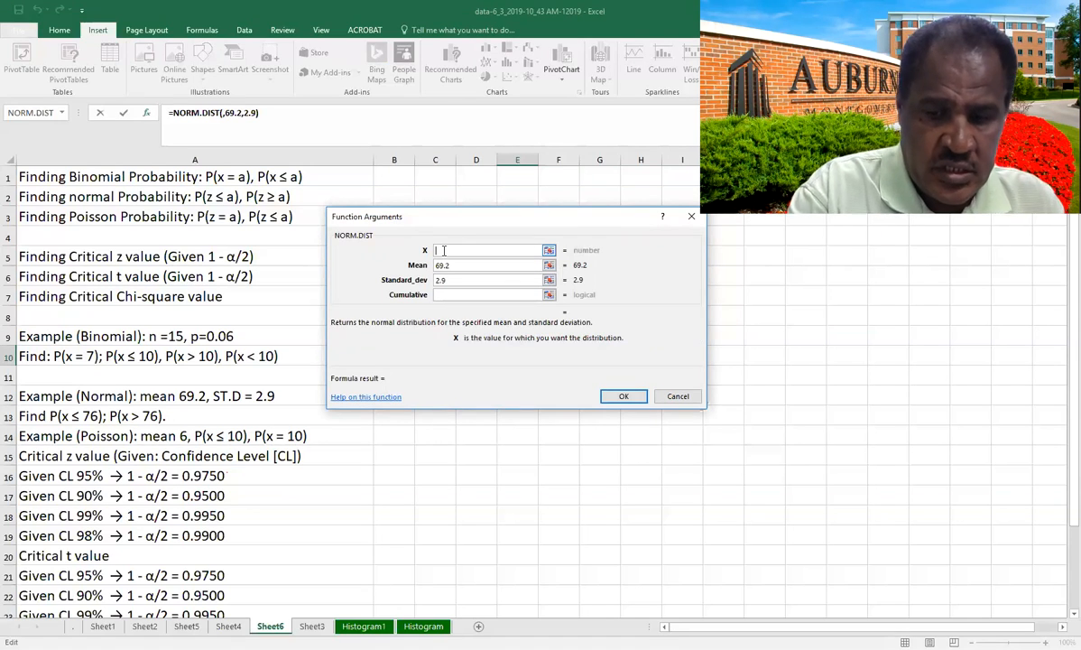
pyautogui.write('76')
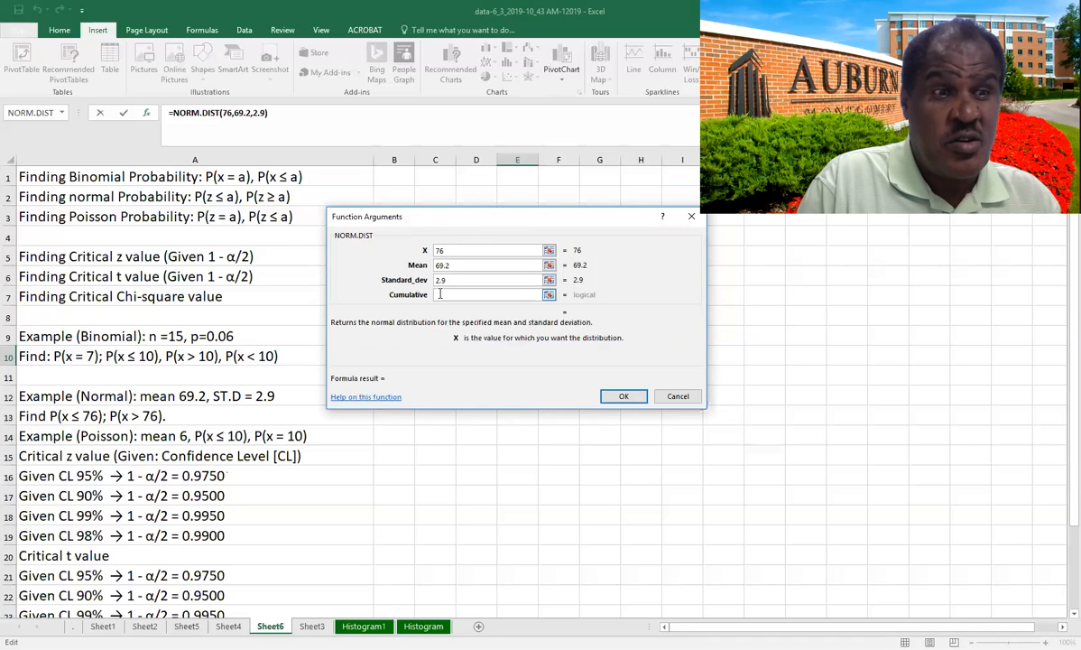
pyautogui.click(444, 294)
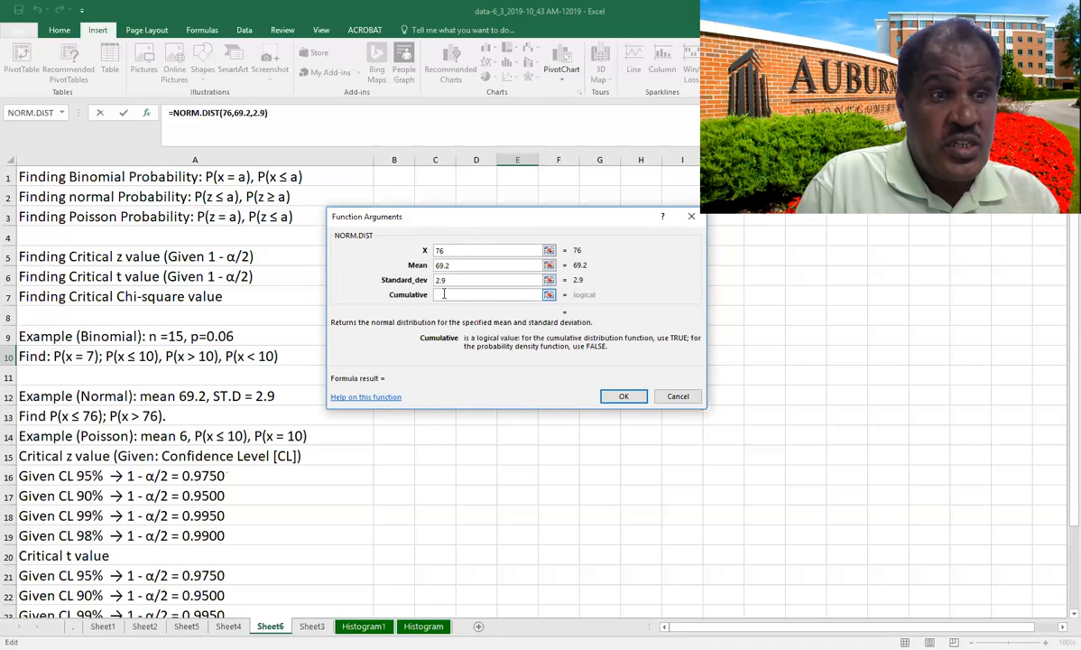
pyautogui.write('true')
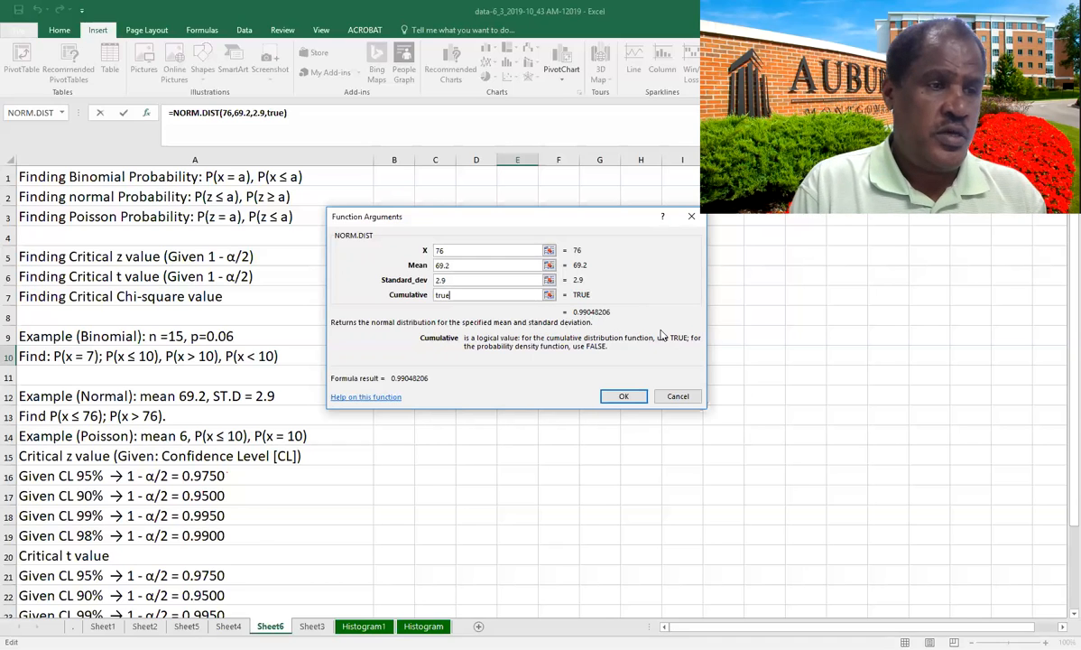
pyautogui.click(677, 397)
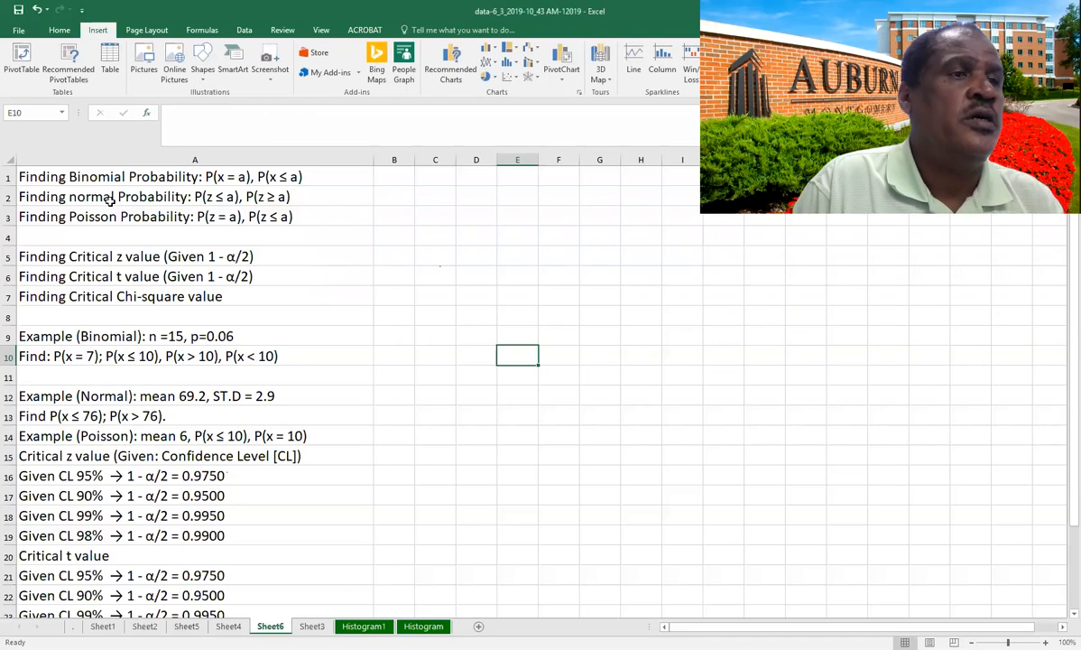
# Start a POISSON.DIST function from the Statistical category in cell E10
pyautogui.click(149, 114)
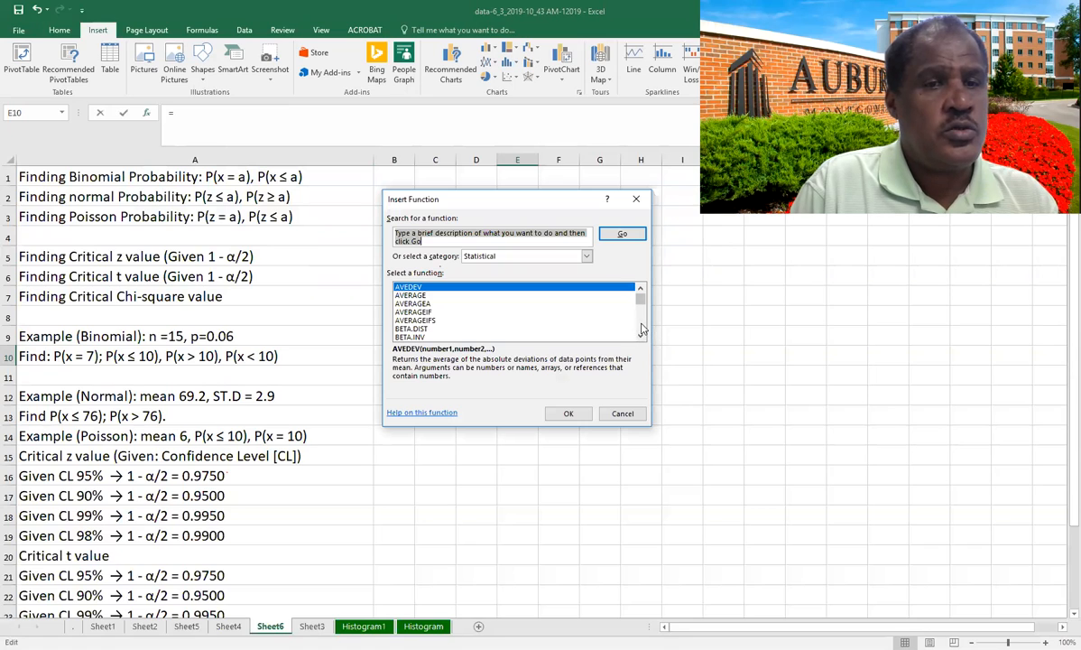
pyautogui.scroll(-12, 641, 329)
pyautogui.scroll(-9, 642, 329)
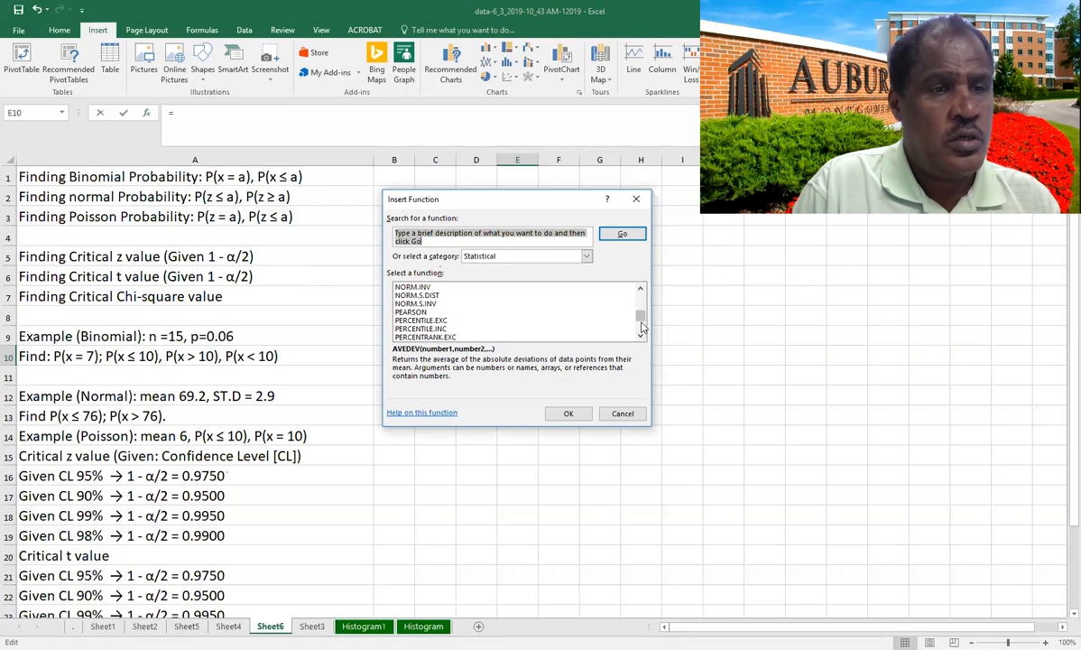
pyautogui.scroll(-2, 642, 328)
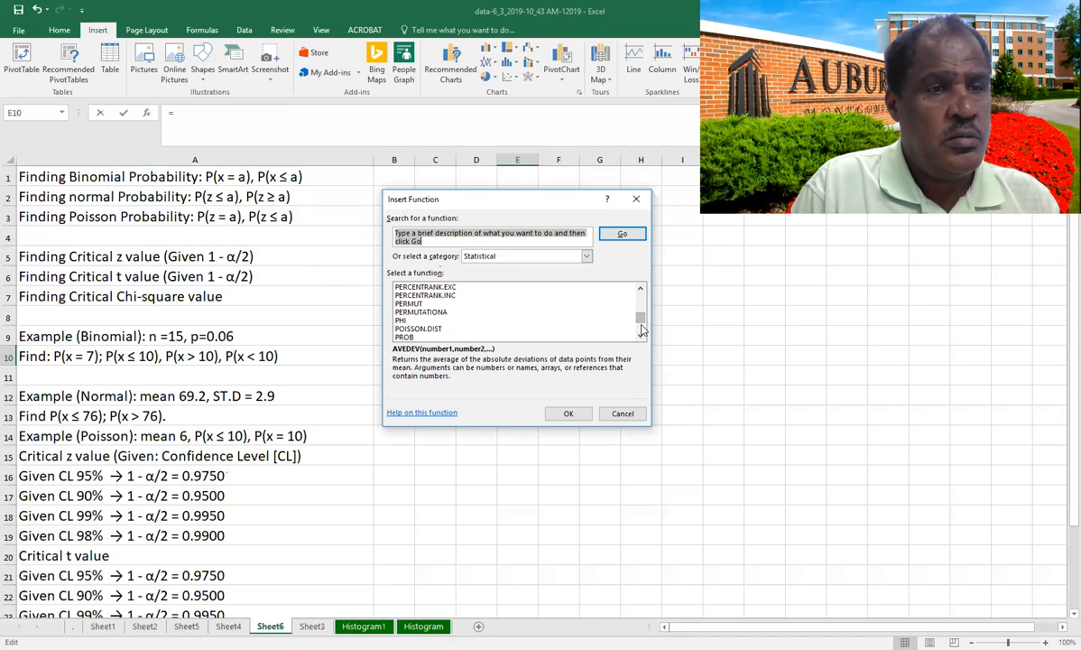
pyautogui.click(421, 330)
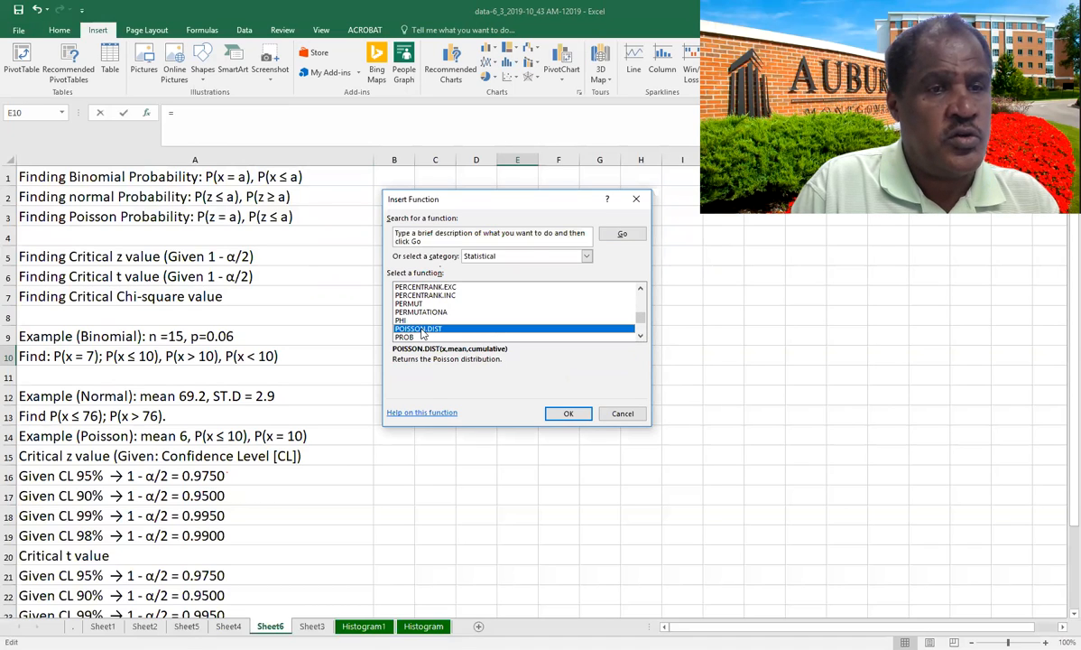
pyautogui.click(569, 414)
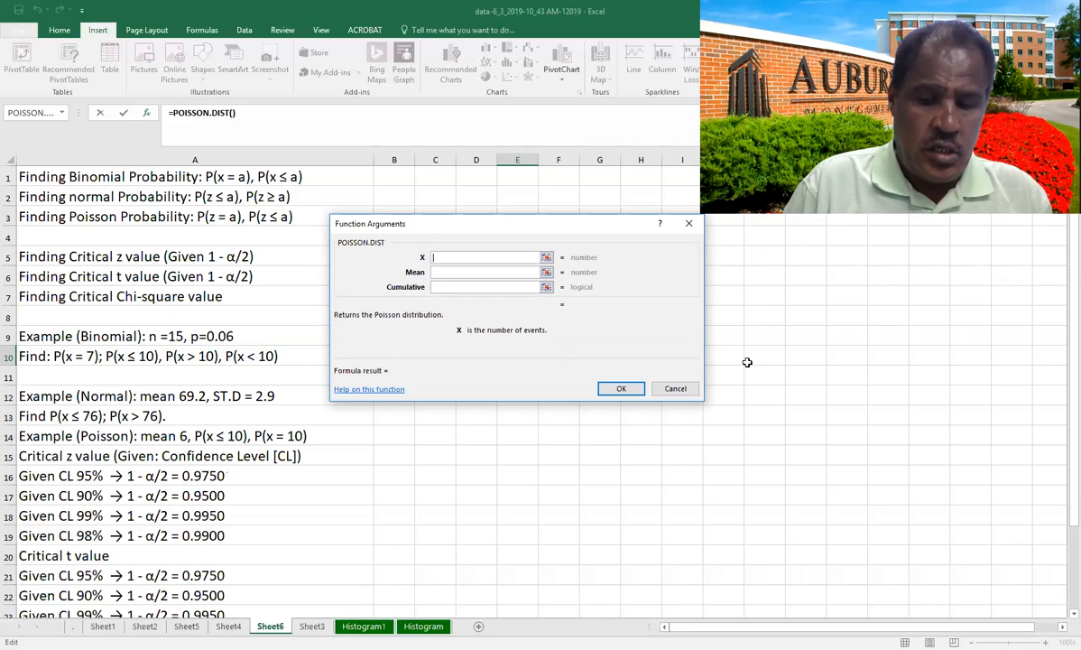
# Evaluate the cumulative Poisson probability with Mean 6, X 10 and Cumulative true
pyautogui.click(447, 273)
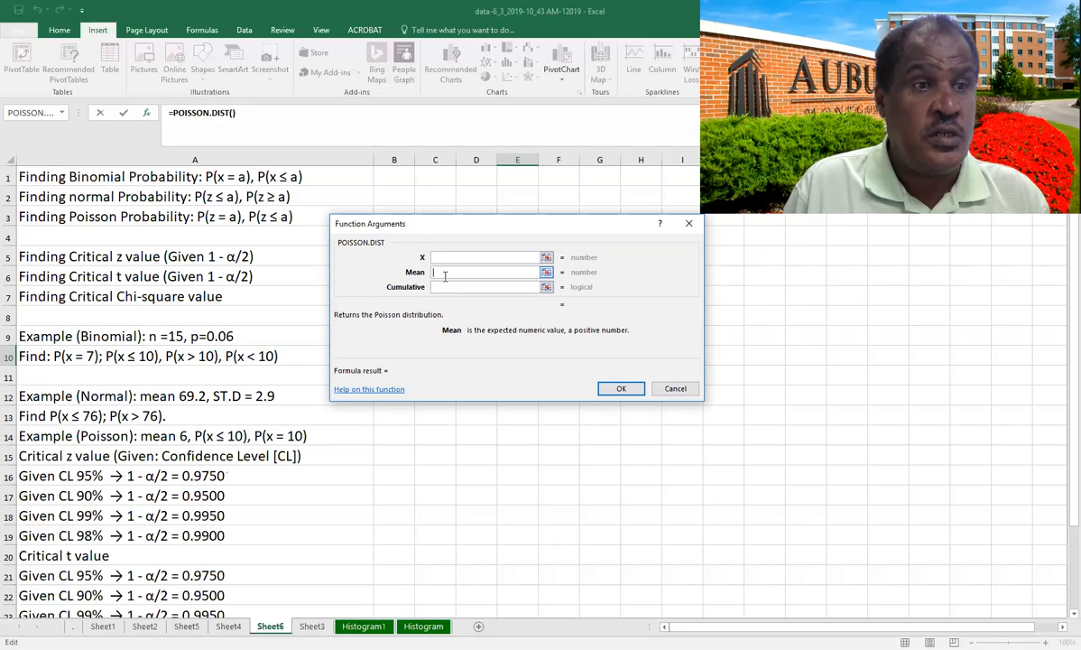
pyautogui.write('6')
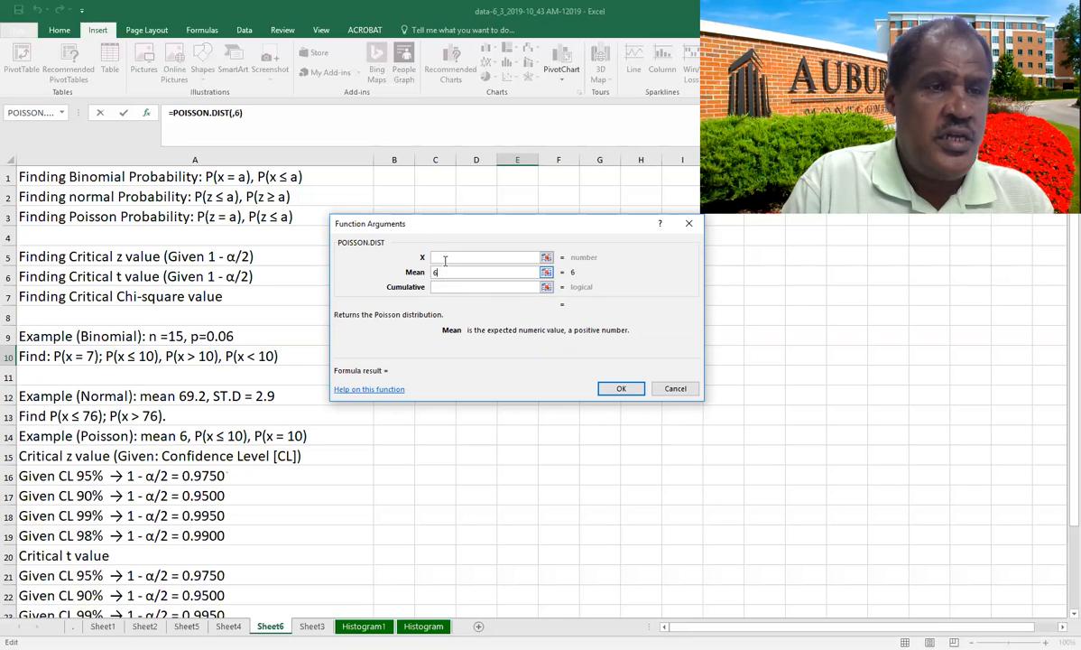
pyautogui.click(442, 257)
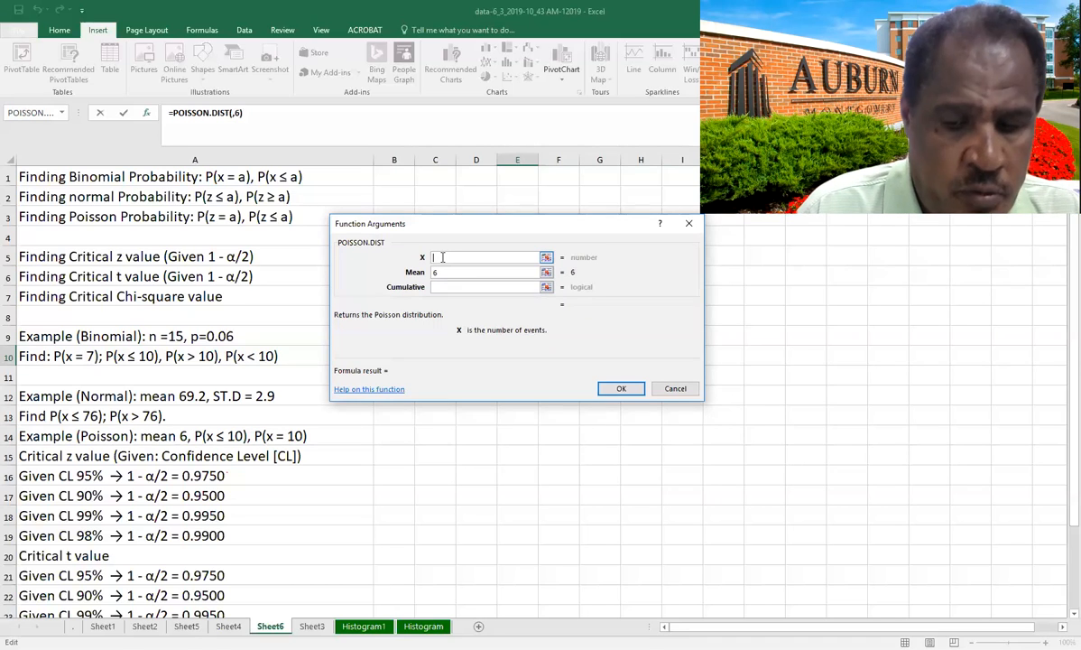
pyautogui.write('10')
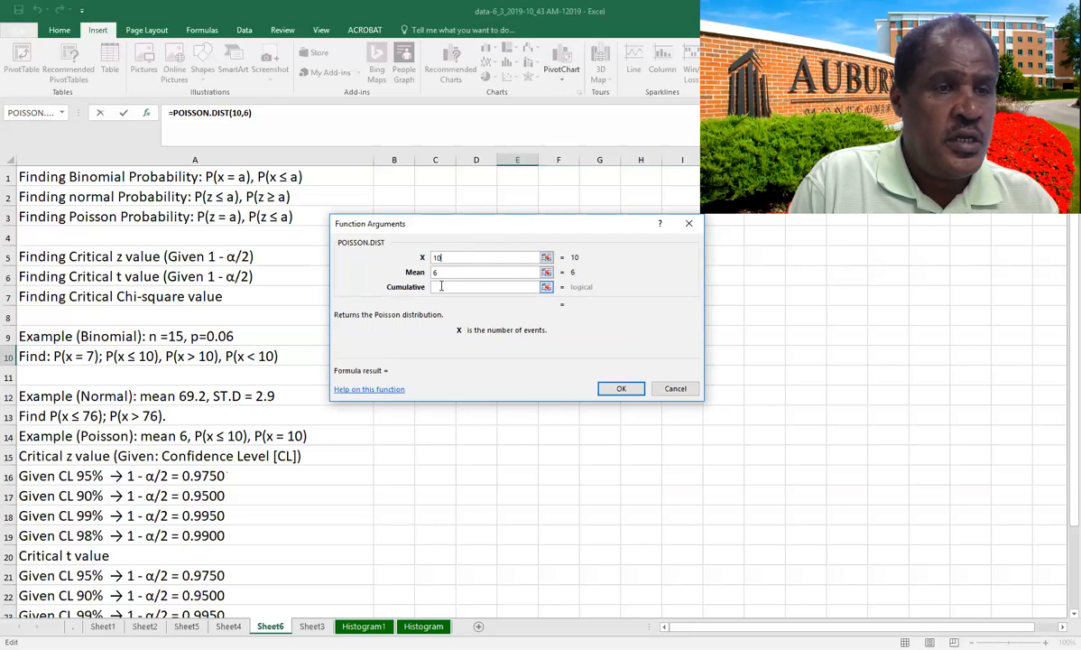
pyautogui.click(441, 286)
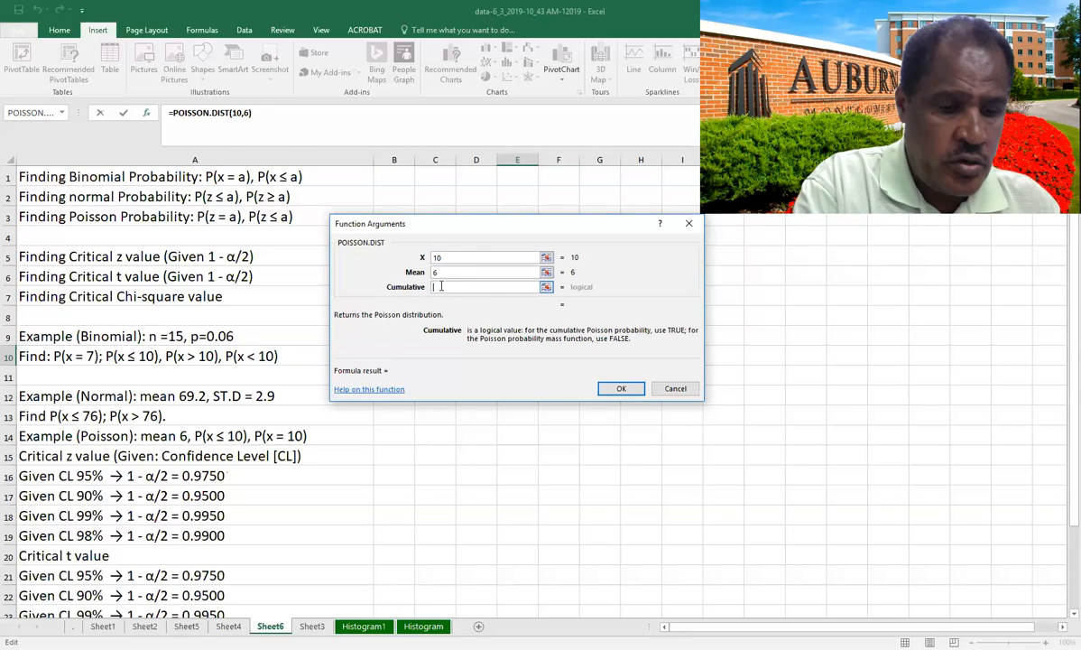
pyautogui.write('true')
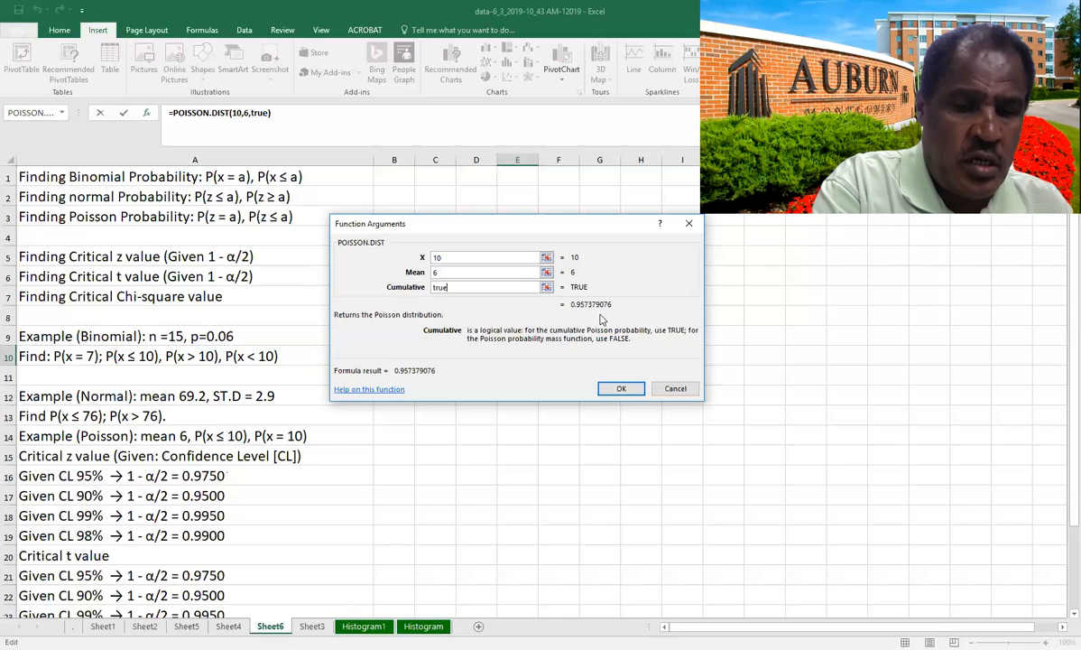
# Change the Poisson Cumulative argument to false to evaluate the exact probability, and leave without inserting the function
pyautogui.press('BackSpace')
pyautogui.press('BackSpace')
pyautogui.press('BackSpace')
pyautogui.press('BackSpace')
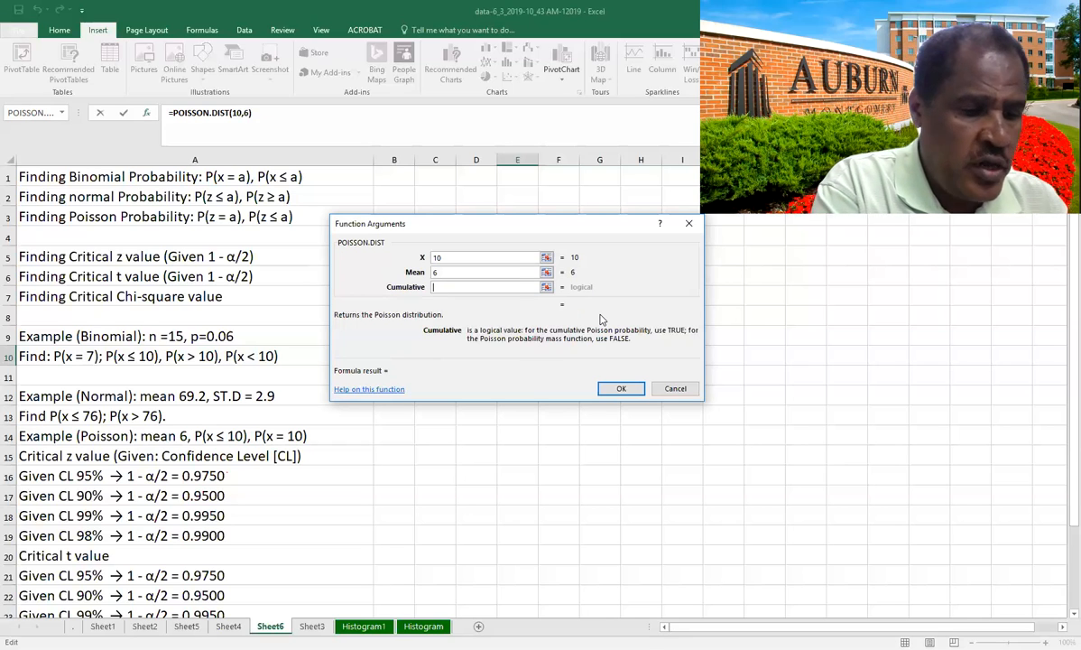
pyautogui.write('false')
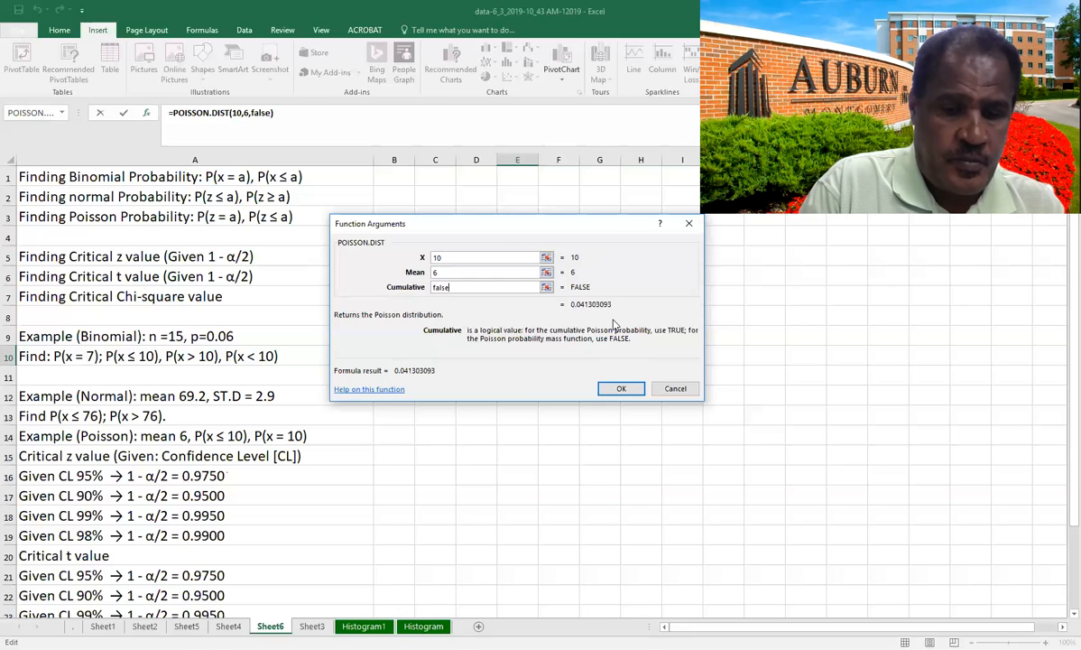
pyautogui.press('BackSpace')
pyautogui.press('BackSpace')
pyautogui.press('BackSpace')
pyautogui.press('BackSpace')
pyautogui.press('BackSpace')
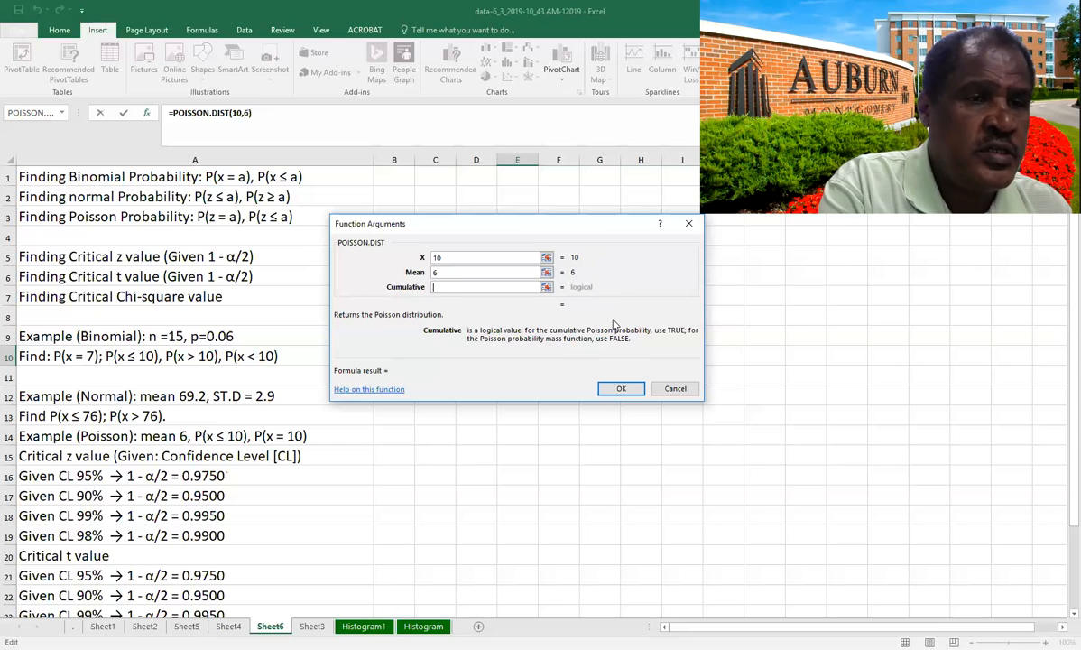
pyautogui.click(676, 389)
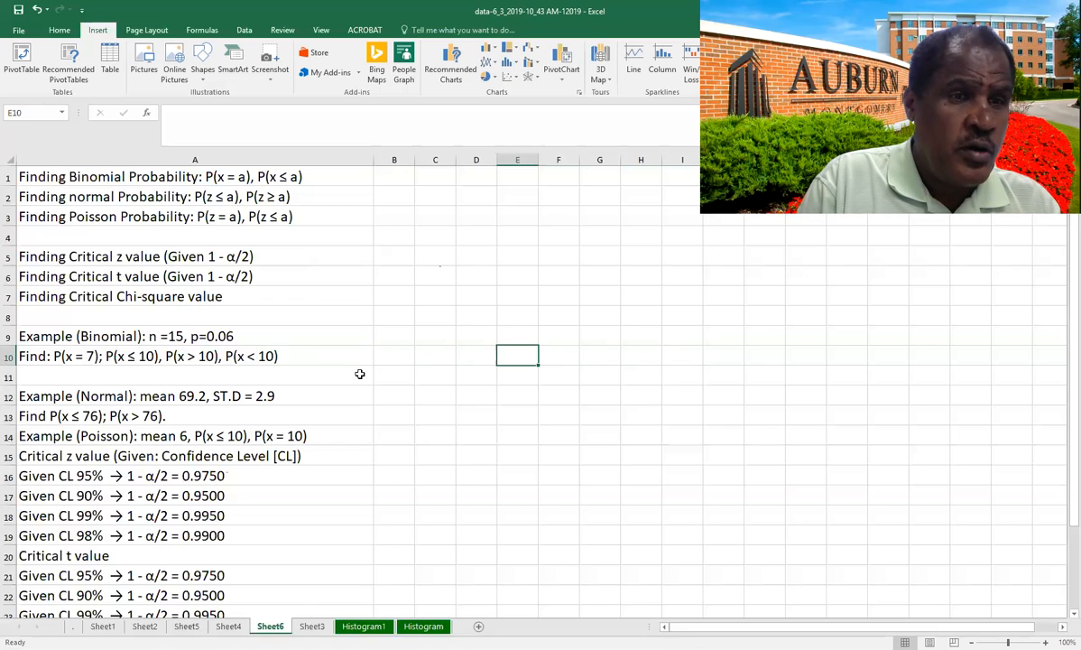
# Sketch a red bell curve above a horizontal baseline beside the examples, erasing the vertical axis line
pyautogui.click(551, 66)
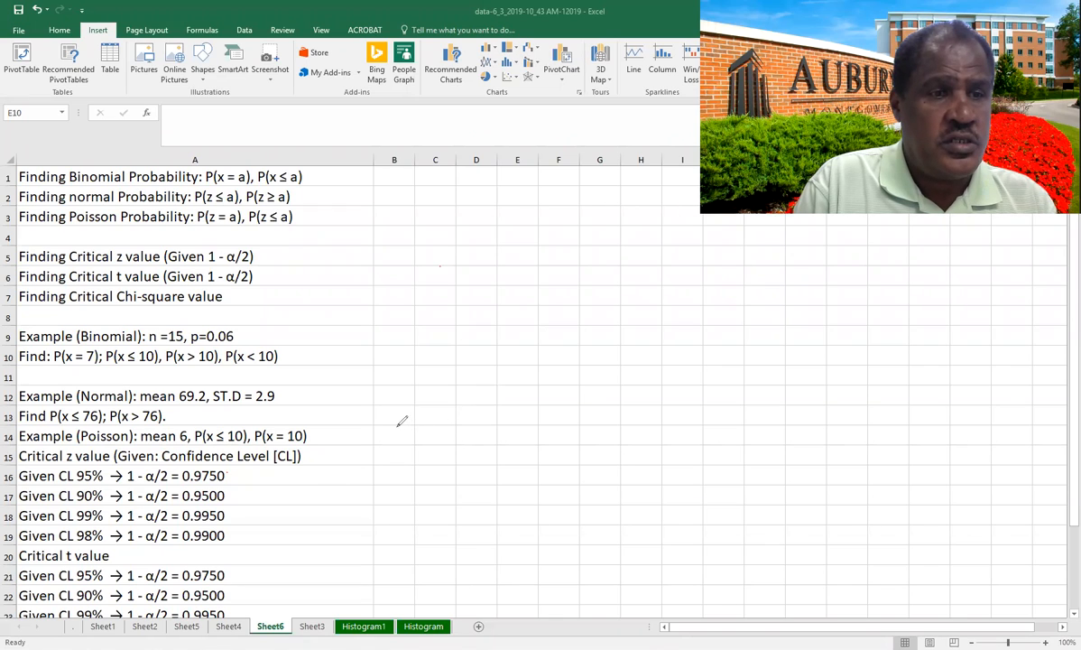
pyautogui.moveTo(376, 423); pyautogui.dragTo(762, 423)
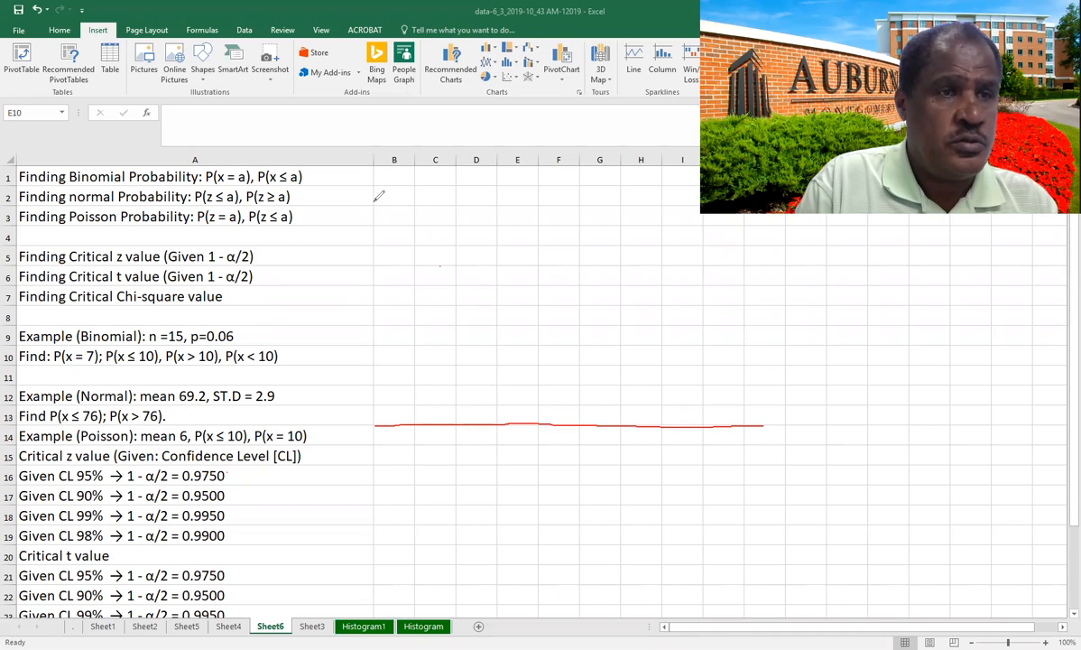
pyautogui.moveTo(375, 202); pyautogui.dragTo(379, 424)
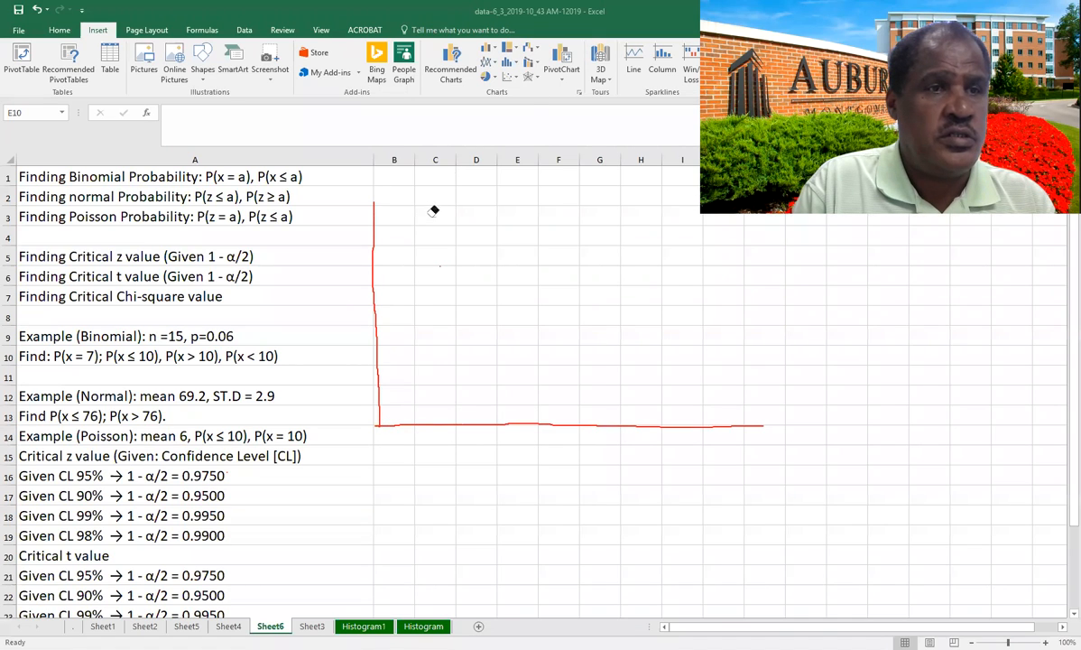
pyautogui.moveTo(373, 203); pyautogui.dragTo(374, 262)
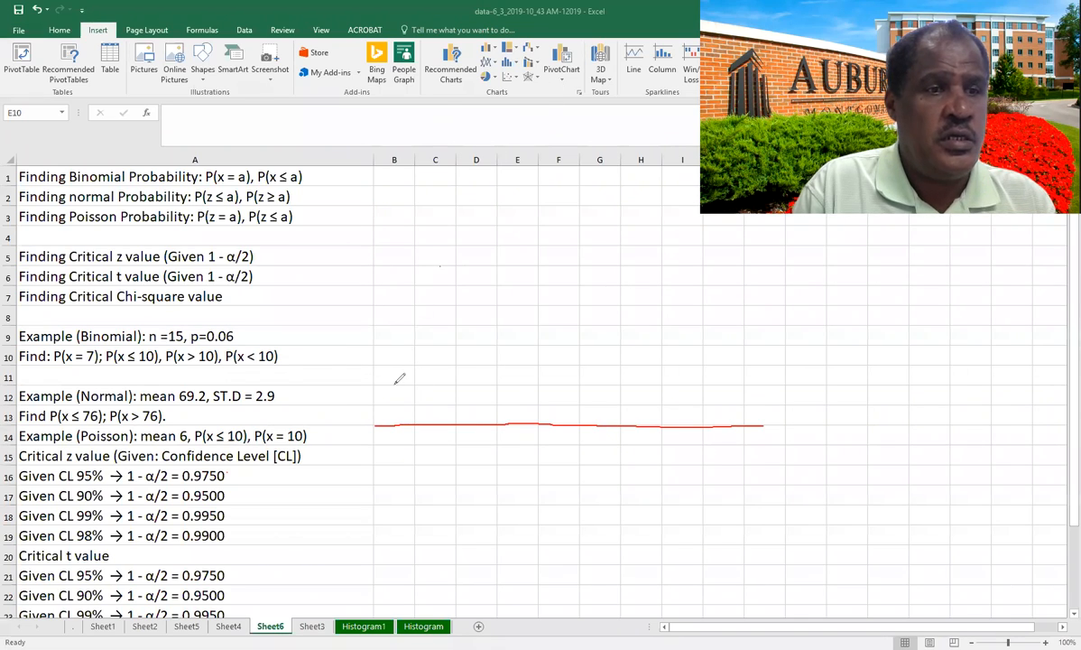
pyautogui.moveTo(378, 419)
pyautogui.mouseDown()
pyautogui.moveTo(472, 409)
pyautogui.moveTo(514, 334)
pyautogui.moveTo(572, 320)
pyautogui.moveTo(613, 345)
pyautogui.moveTo(643, 403)
pyautogui.moveTo(748, 416)
pyautogui.mouseUp()
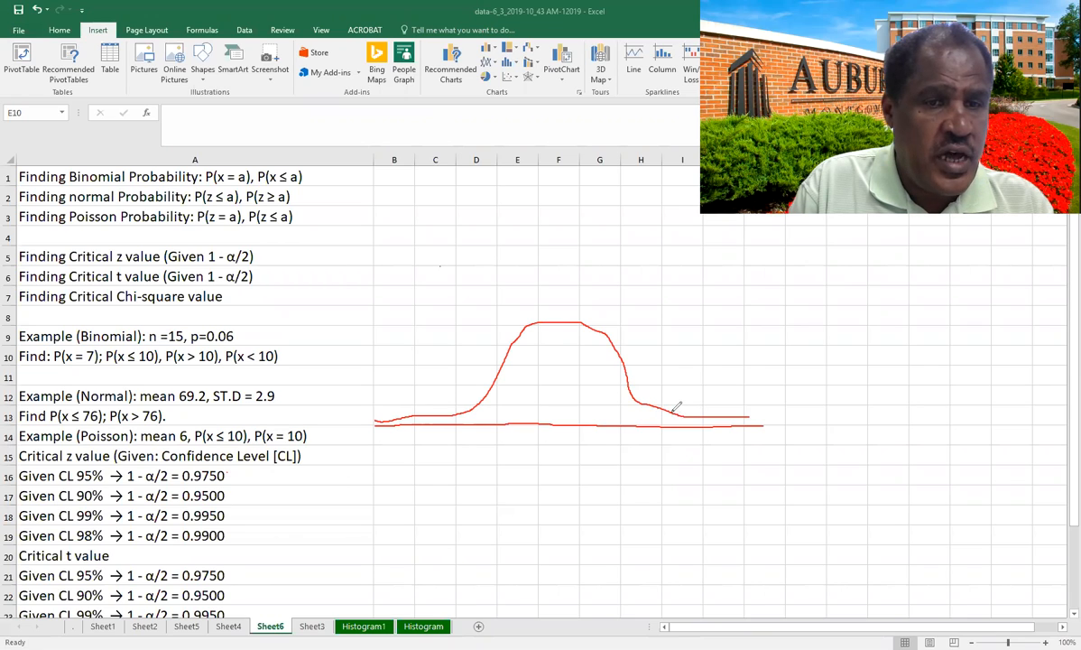
# Hatch the bell curve's right tail, label its cutoff Zα/2, and write 1 - α/2 under the curve
pyautogui.moveTo(672, 413); pyautogui.dragTo(672, 432)
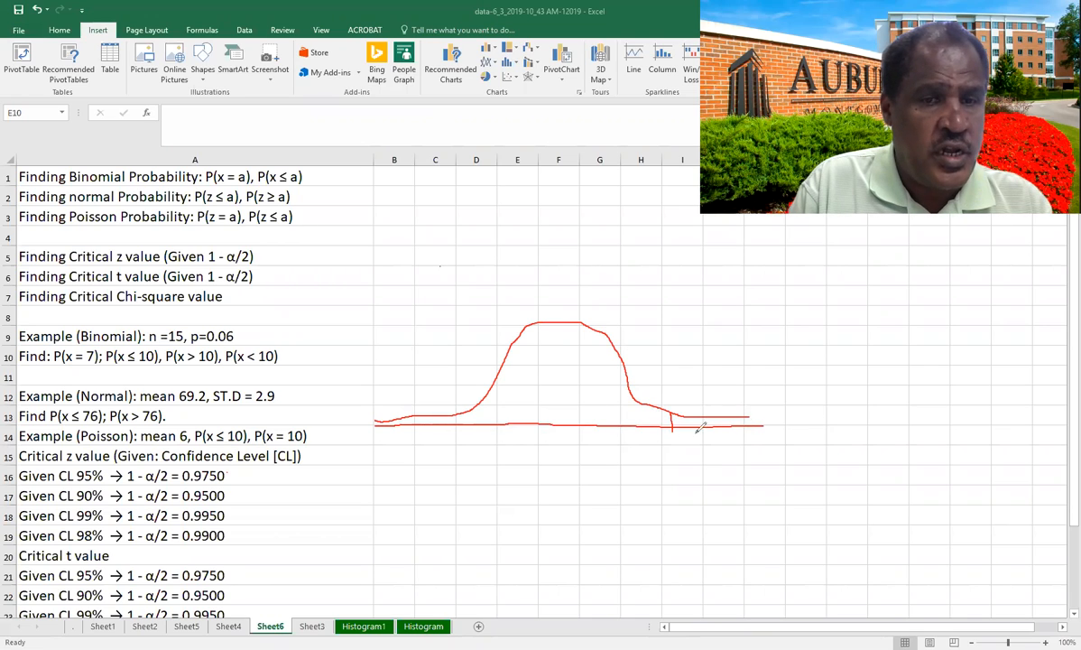
pyautogui.moveTo(659, 443); pyautogui.dragTo(670, 450)
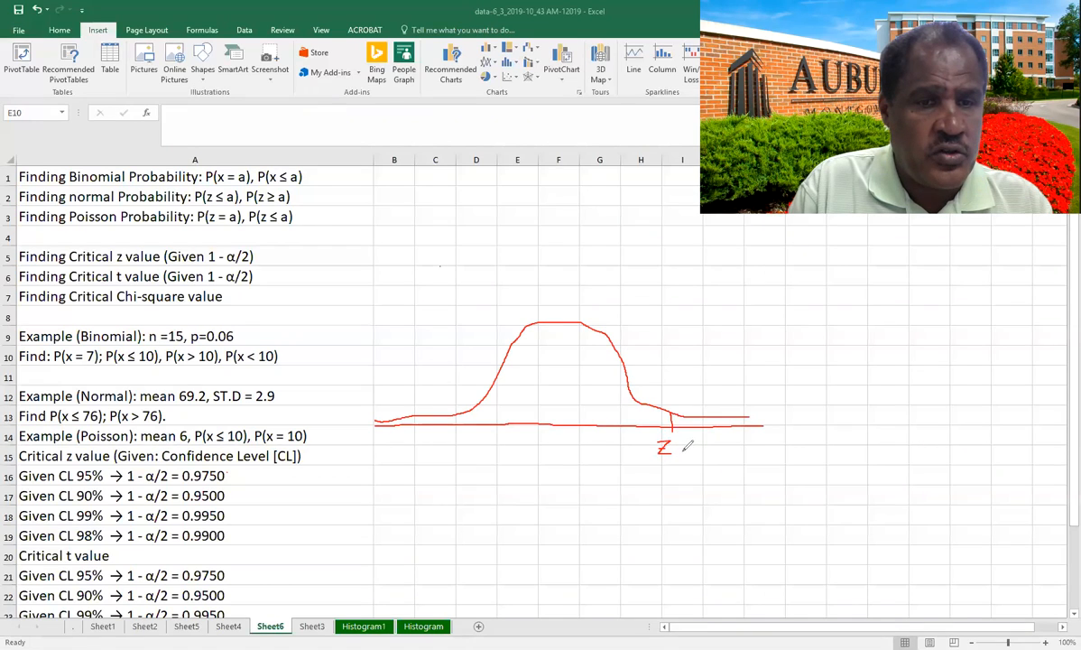
pyautogui.moveTo(676, 448)
pyautogui.mouseDown()
pyautogui.moveTo(710, 459)
pyautogui.moveTo(682, 416)
pyautogui.moveTo(684, 425)
pyautogui.moveTo(740, 425)
pyautogui.mouseUp()
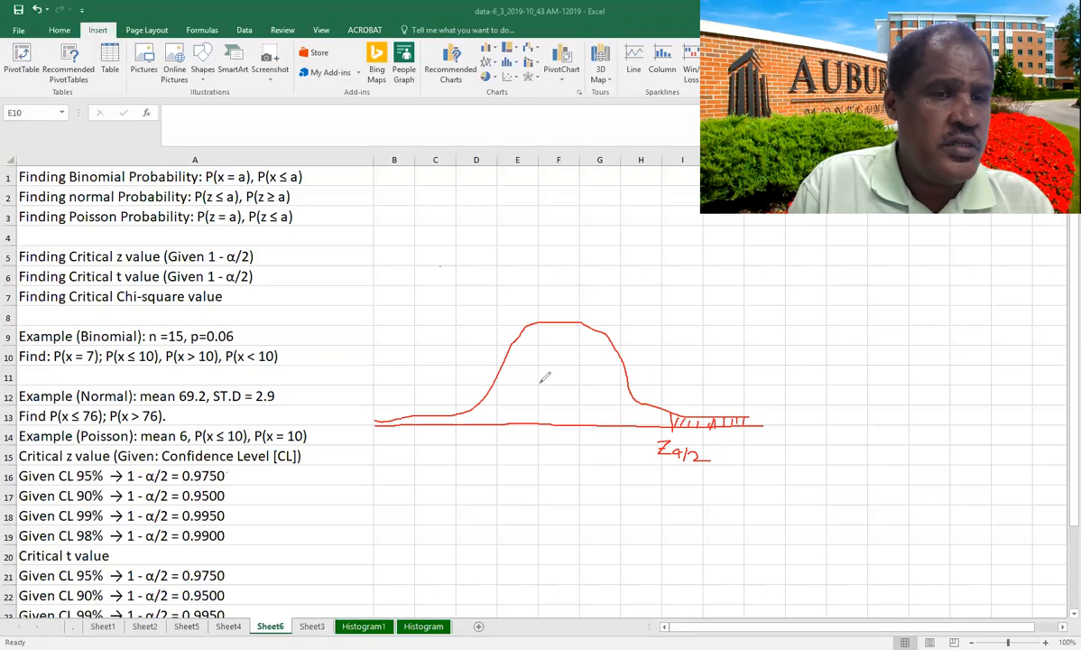
pyautogui.moveTo(536, 379)
pyautogui.mouseDown()
pyautogui.moveTo(536, 393)
pyautogui.moveTo(585, 388)
pyautogui.mouseUp()
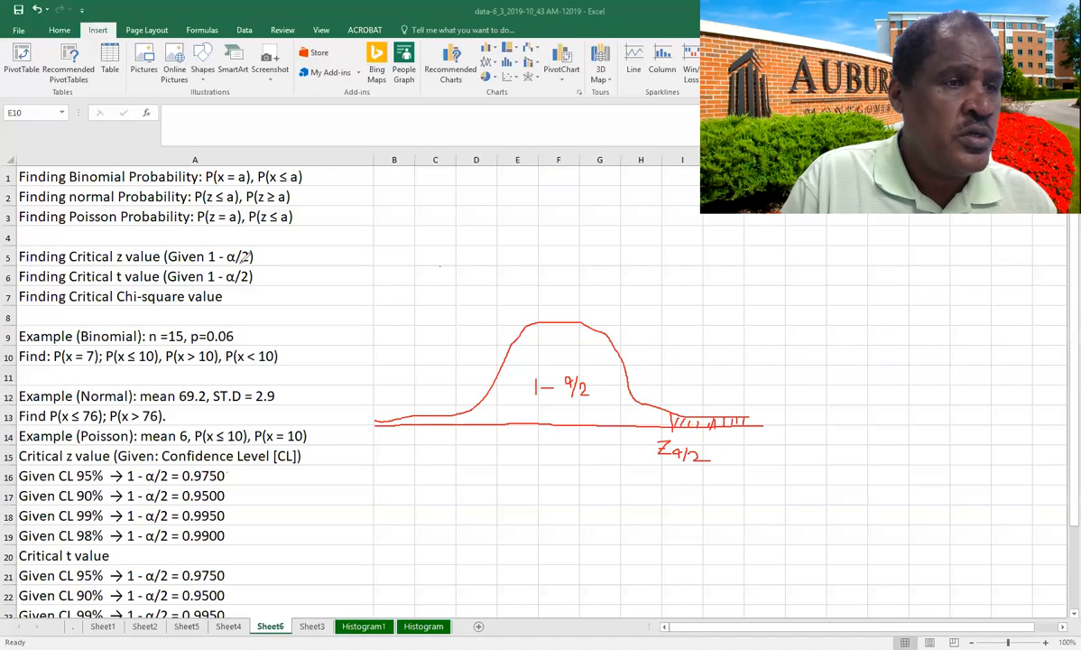
# Underline 1 - α/2 in row 5 and CL 95% in row 16, and handwrite α = 5% = 0.05 beside row 16
pyautogui.moveTo(250, 262); pyautogui.dragTo(209, 261)
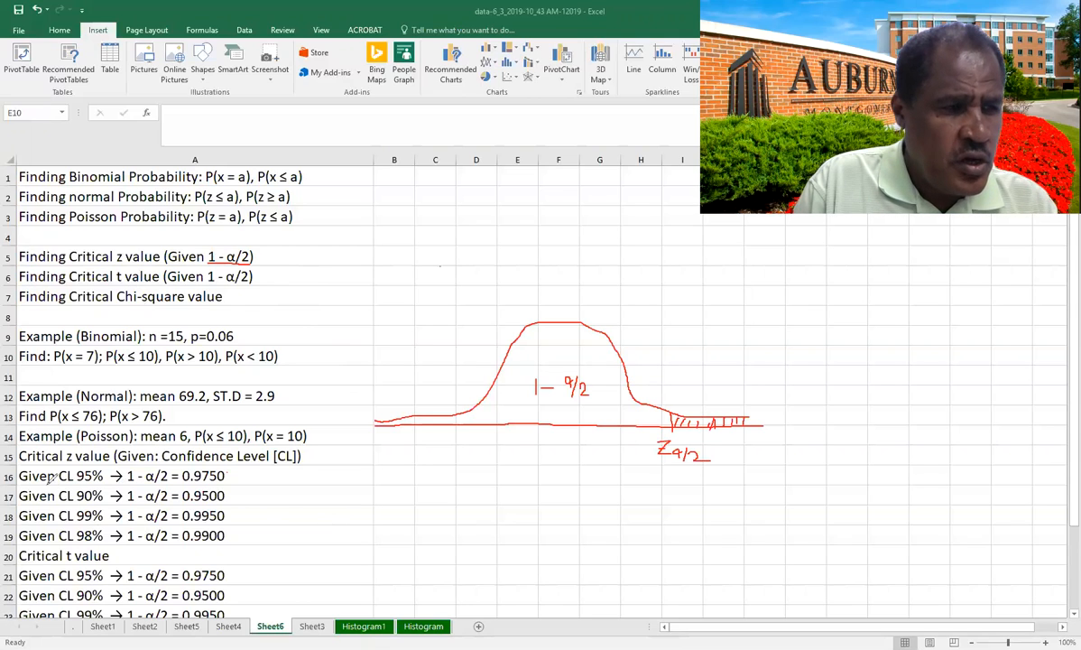
pyautogui.moveTo(54, 483); pyautogui.dragTo(107, 483)
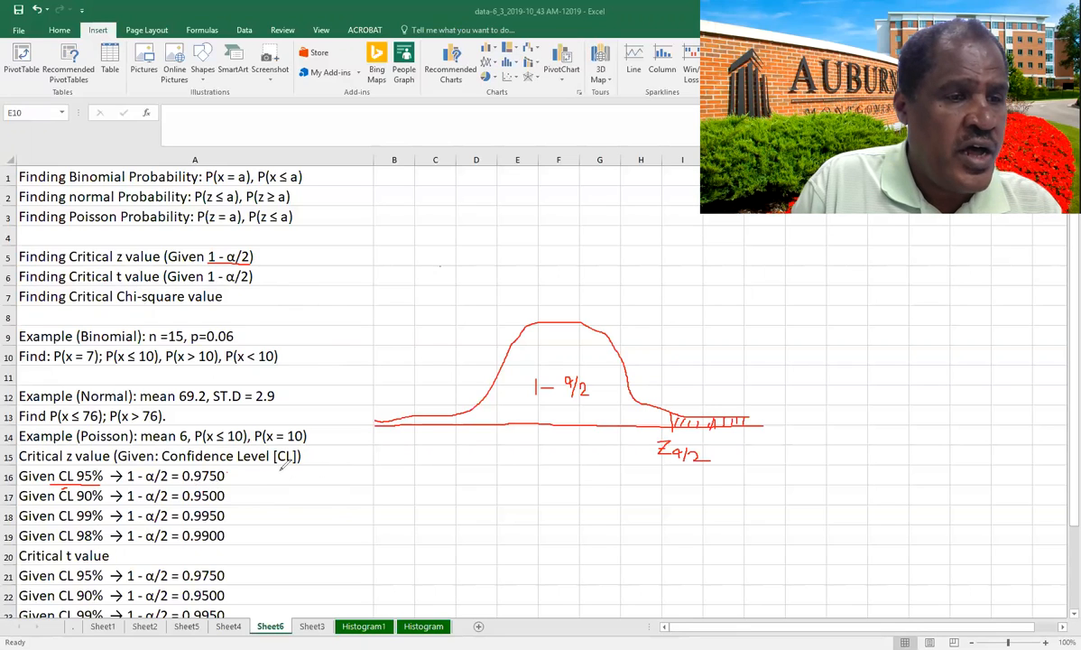
pyautogui.moveTo(285, 475)
pyautogui.mouseDown()
pyautogui.moveTo(272, 480)
pyautogui.moveTo(312, 469)
pyautogui.moveTo(305, 480)
pyautogui.mouseUp()
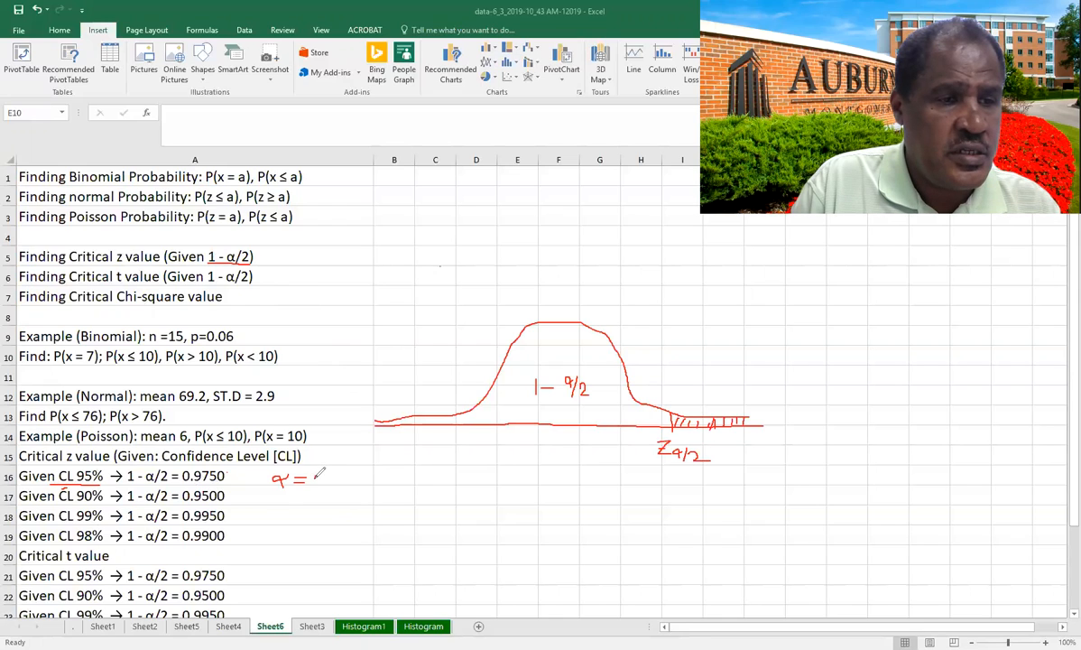
pyautogui.moveTo(315, 473)
pyautogui.mouseDown()
pyautogui.moveTo(371, 483)
pyautogui.moveTo(415, 470)
pyautogui.moveTo(407, 483)
pyautogui.moveTo(411, 470)
pyautogui.mouseUp()
pyautogui.click(384, 482)
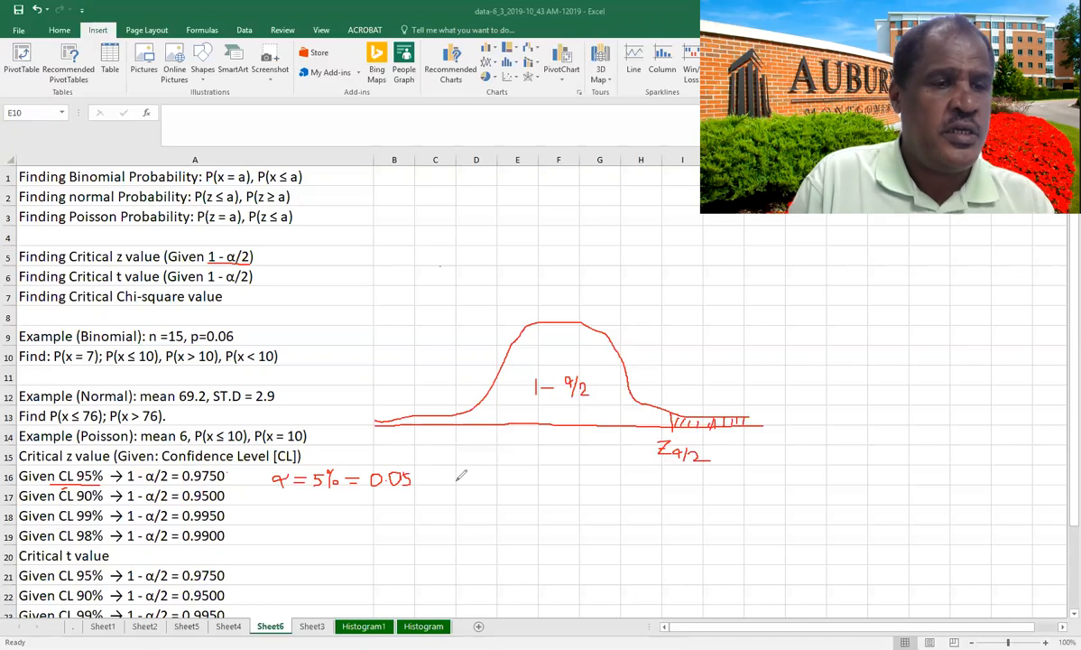
pyautogui.moveTo(427, 481); pyautogui.dragTo(445, 477)
pyautogui.hotkey('ctrl', 'z')
pyautogui.hotkey('ctrl', 'z')
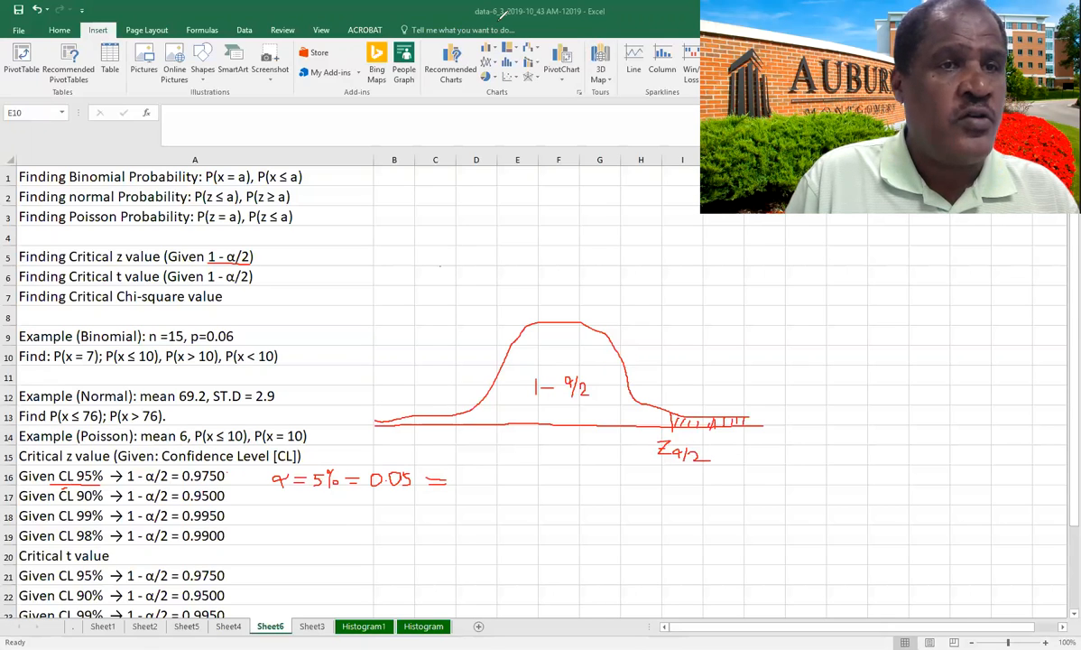
pyautogui.moveTo(447, 480); pyautogui.dragTo(435, 482)
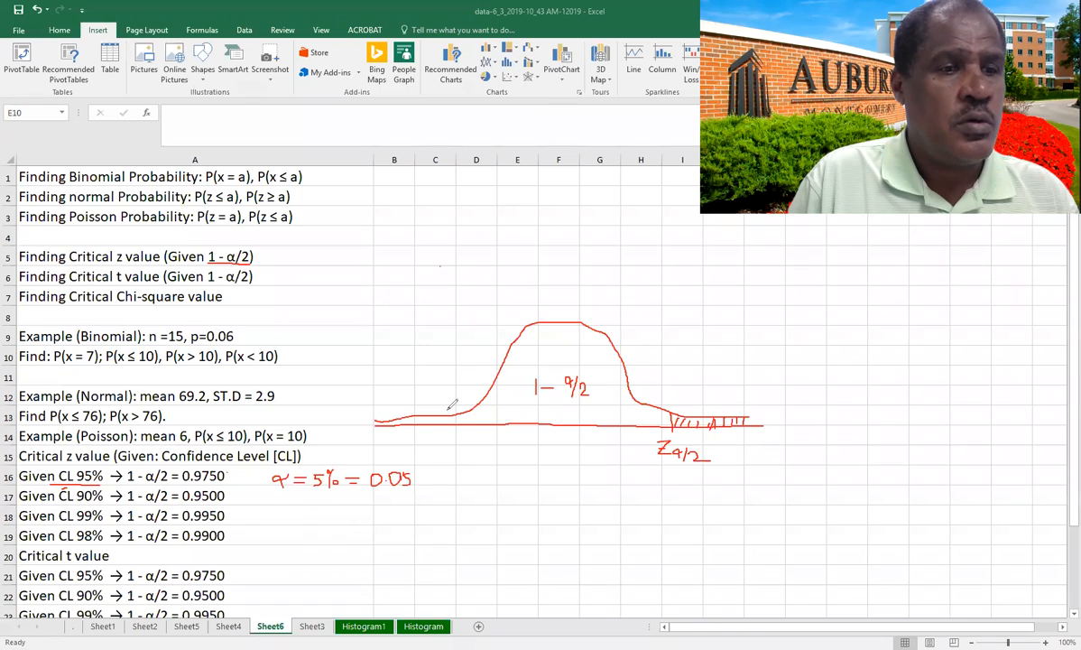
# Handwrite α/2 = 0.025 after the α value and 1 - α/2 = 0.9750 beneath it
pyautogui.moveTo(414, 482)
pyautogui.mouseDown()
pyautogui.moveTo(414, 493)
pyautogui.moveTo(459, 471)
pyautogui.moveTo(460, 492)
pyautogui.moveTo(479, 480)
pyautogui.moveTo(494, 492)
pyautogui.mouseUp()
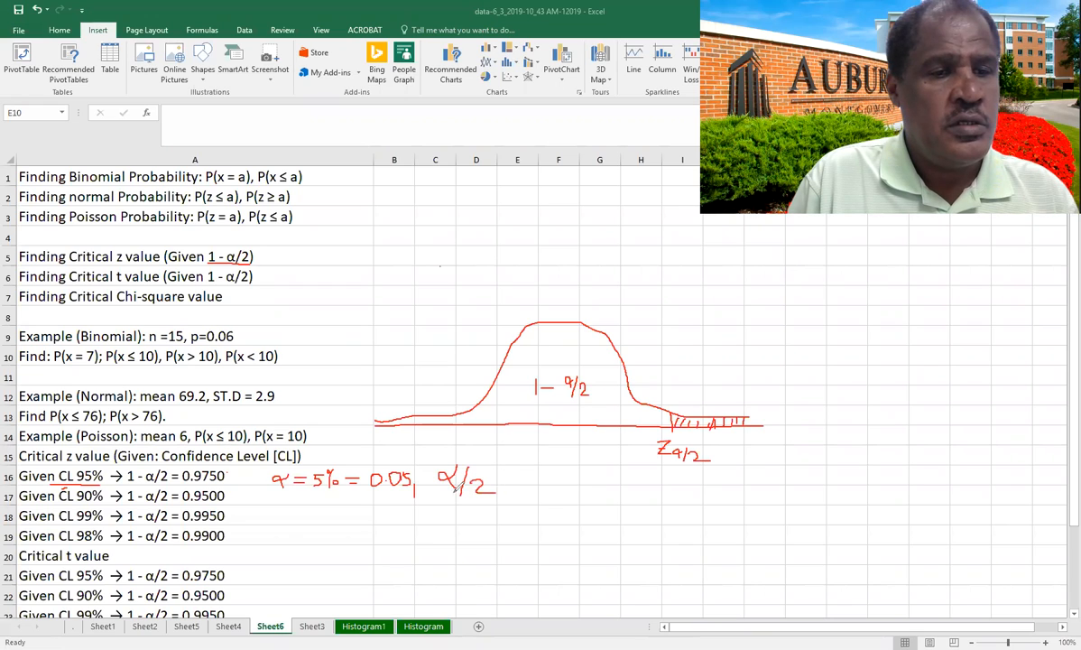
pyautogui.moveTo(499, 477)
pyautogui.mouseDown()
pyautogui.moveTo(523, 483)
pyautogui.moveTo(528, 466)
pyautogui.moveTo(581, 484)
pyautogui.mouseUp()
pyautogui.click(542, 480)
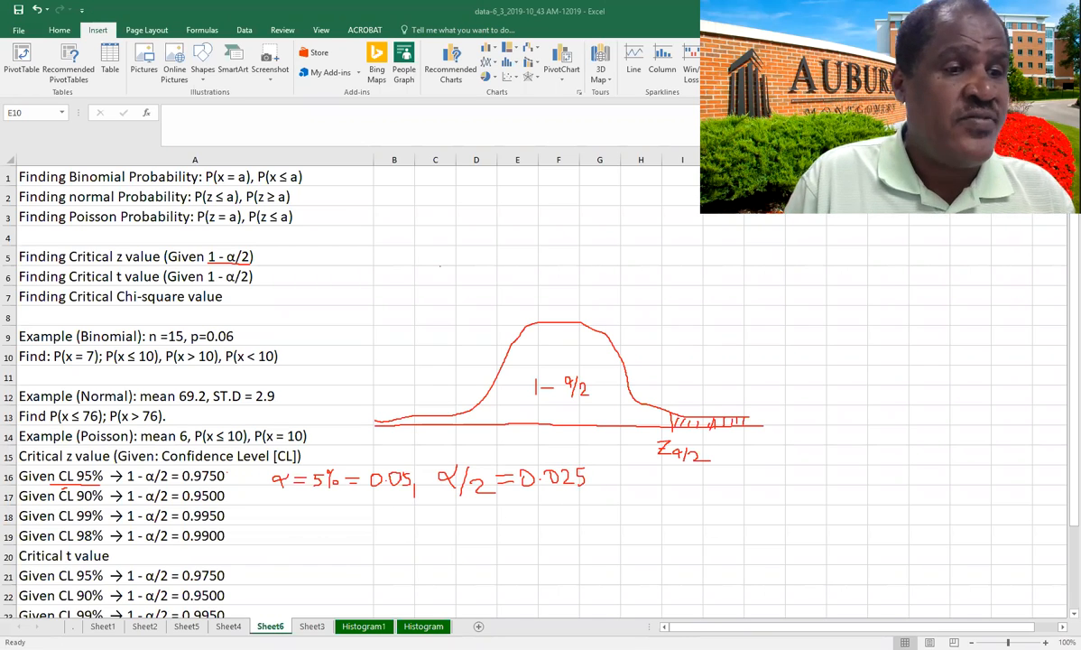
pyautogui.moveTo(404, 510)
pyautogui.mouseDown()
pyautogui.moveTo(405, 523)
pyautogui.moveTo(446, 510)
pyautogui.moveTo(440, 523)
pyautogui.moveTo(451, 524)
pyautogui.moveTo(502, 510)
pyautogui.mouseUp()
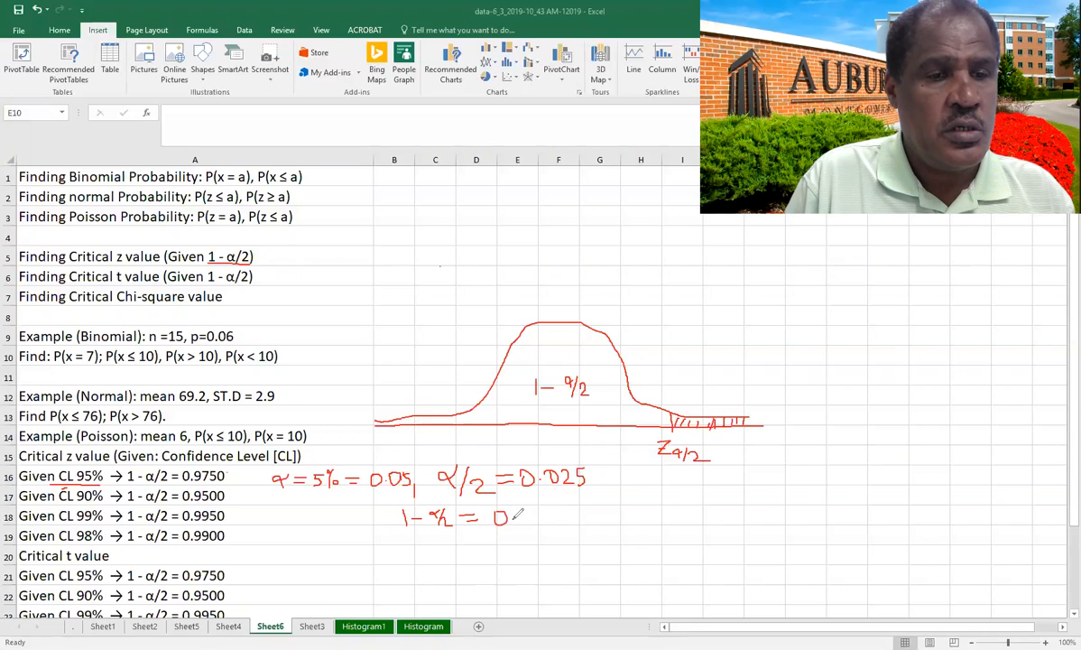
pyautogui.click(514, 520)
pyautogui.moveTo(531, 508)
pyautogui.mouseDown()
pyautogui.moveTo(529, 521)
pyautogui.moveTo(547, 513)
pyautogui.moveTo(544, 523)
pyautogui.moveTo(567, 510)
pyautogui.mouseUp()
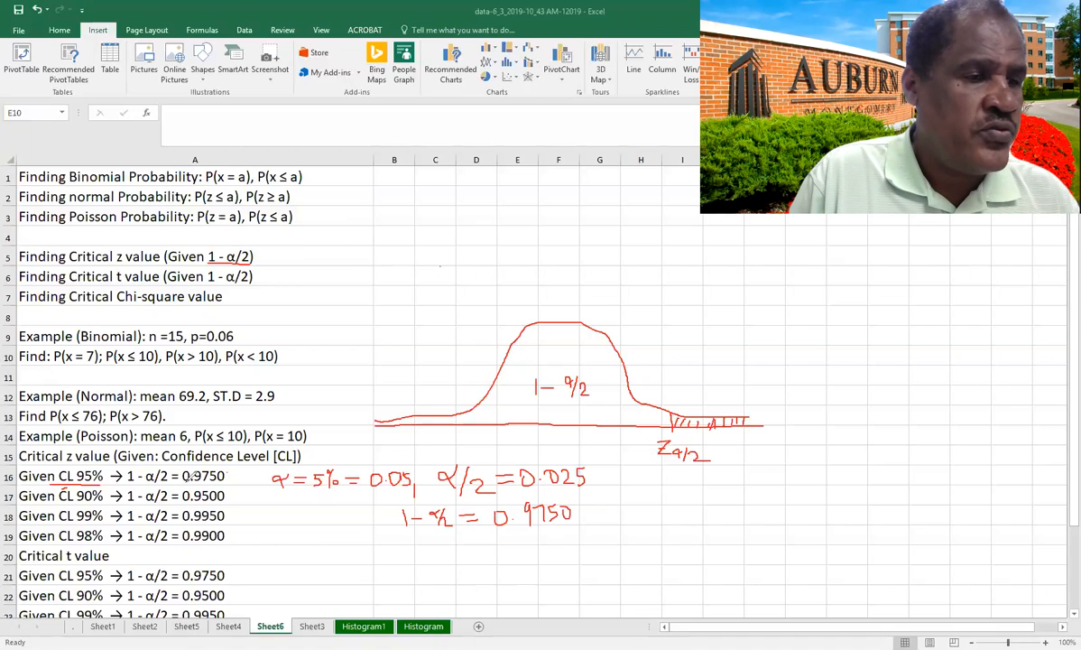
# Circle 0.9750 in row 16 and underline 0.9500, 0.9950 and 0.9900 in rows 17 to 19
pyautogui.moveTo(185, 476)
pyautogui.mouseDown()
pyautogui.moveTo(212, 485)
pyautogui.moveTo(228, 473)
pyautogui.moveTo(200, 460)
pyautogui.moveTo(181, 475)
pyautogui.mouseUp()
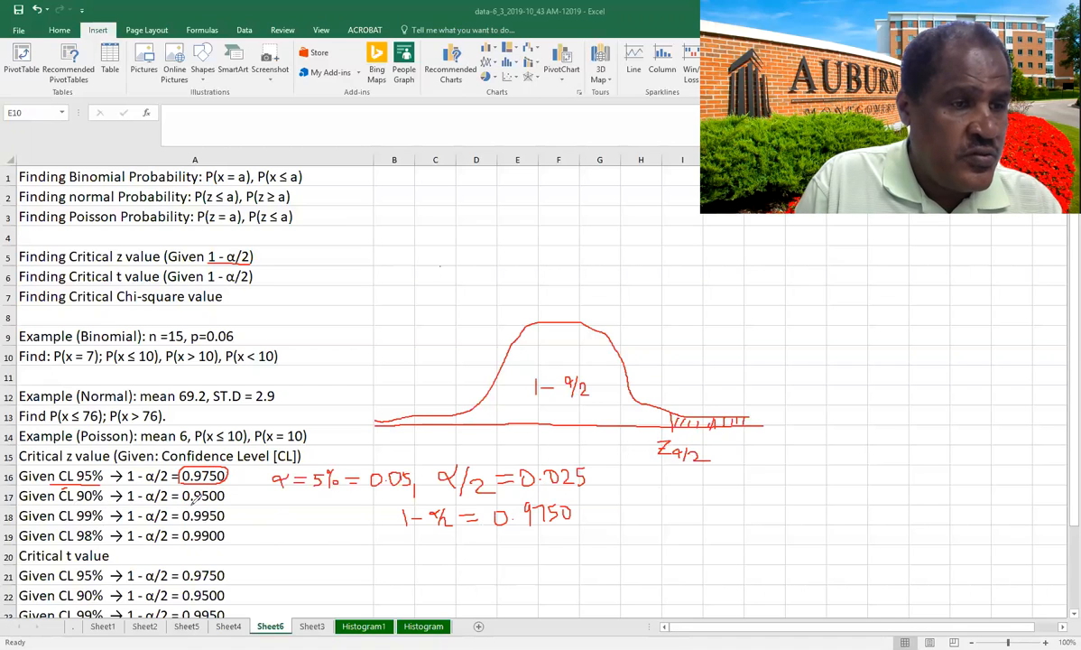
pyautogui.moveTo(185, 496); pyautogui.dragTo(229, 493)
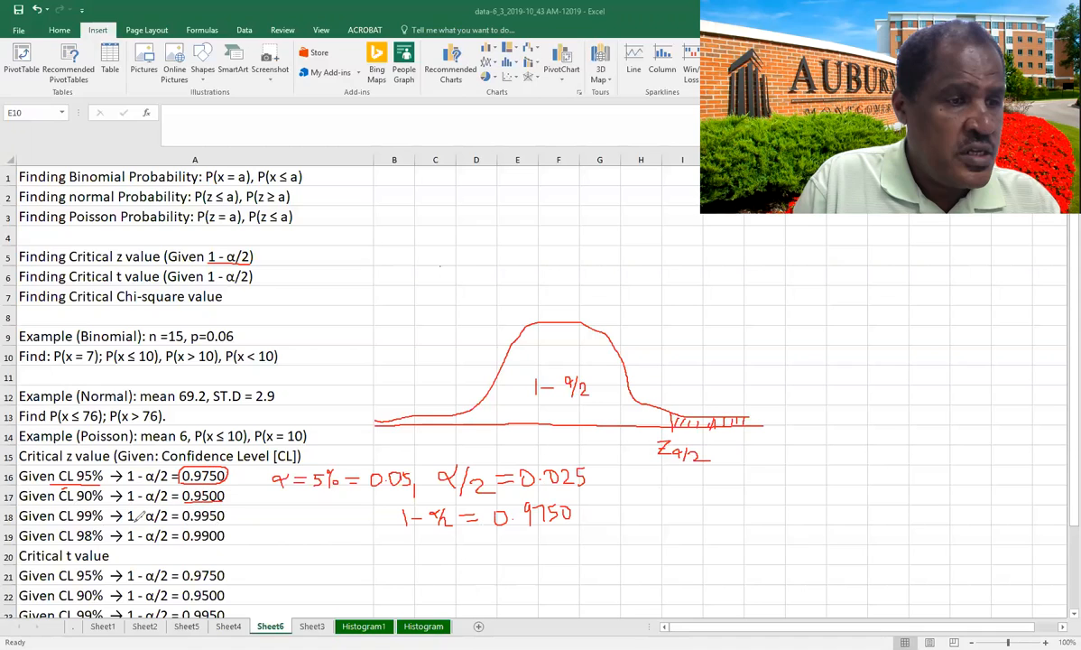
pyautogui.moveTo(183, 521); pyautogui.dragTo(224, 518)
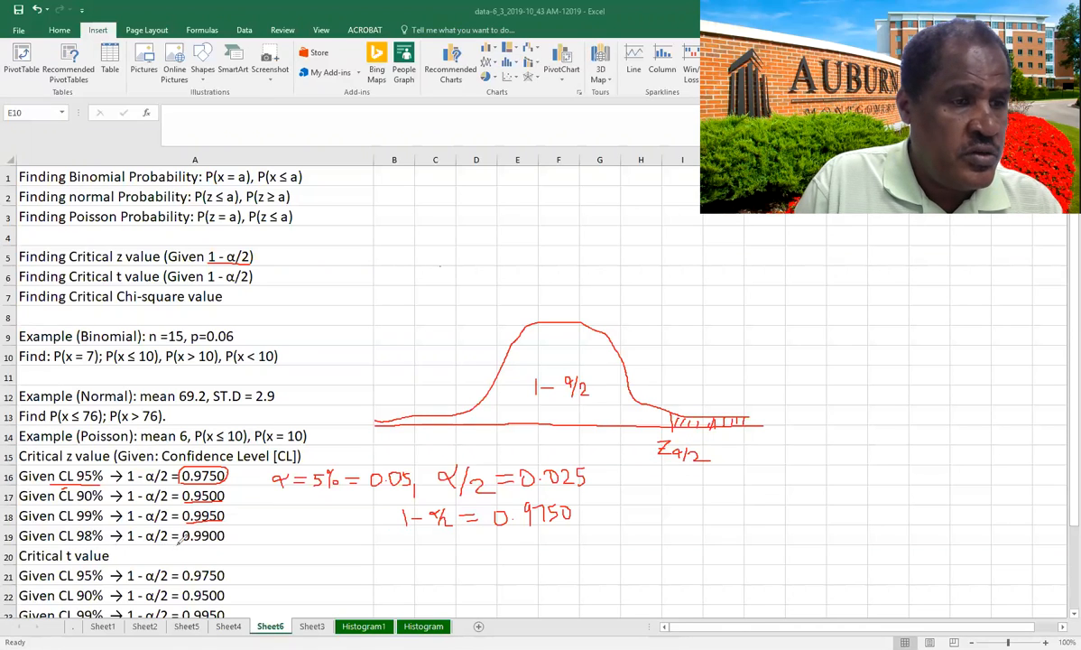
pyautogui.moveTo(183, 541); pyautogui.dragTo(224, 541)
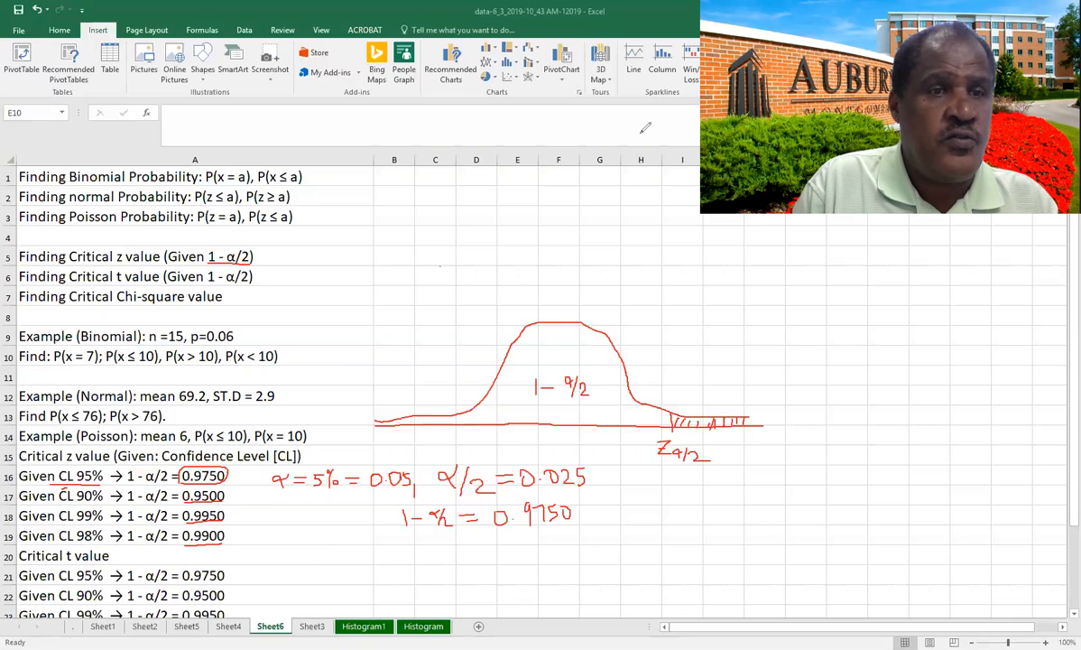
# Erase the bell curve sketch and the handwritten α calculations, and leave drawing mode
pyautogui.moveTo(722, 390)
pyautogui.mouseDown()
pyautogui.moveTo(676, 417)
pyautogui.moveTo(670, 451)
pyautogui.moveTo(488, 365)
pyautogui.mouseUp()
pyautogui.moveTo(536, 443)
pyautogui.mouseDown()
pyautogui.moveTo(562, 509)
pyautogui.moveTo(553, 446)
pyautogui.moveTo(424, 514)
pyautogui.moveTo(398, 507)
pyautogui.moveTo(390, 475)
pyautogui.moveTo(275, 478)
pyautogui.mouseUp()
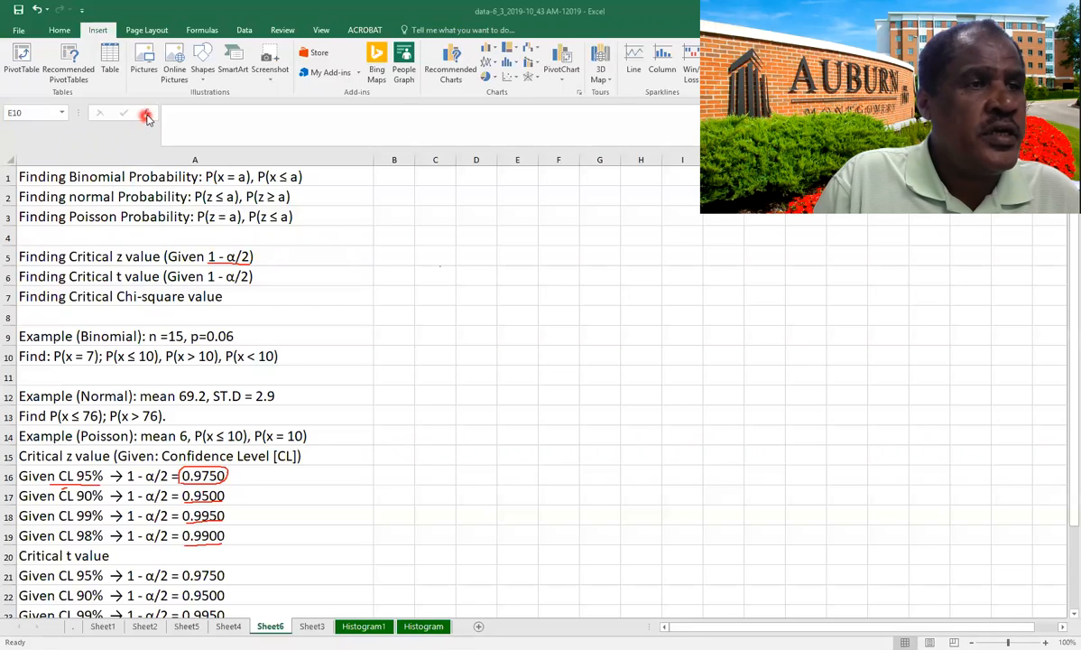
pyautogui.press('Escape')
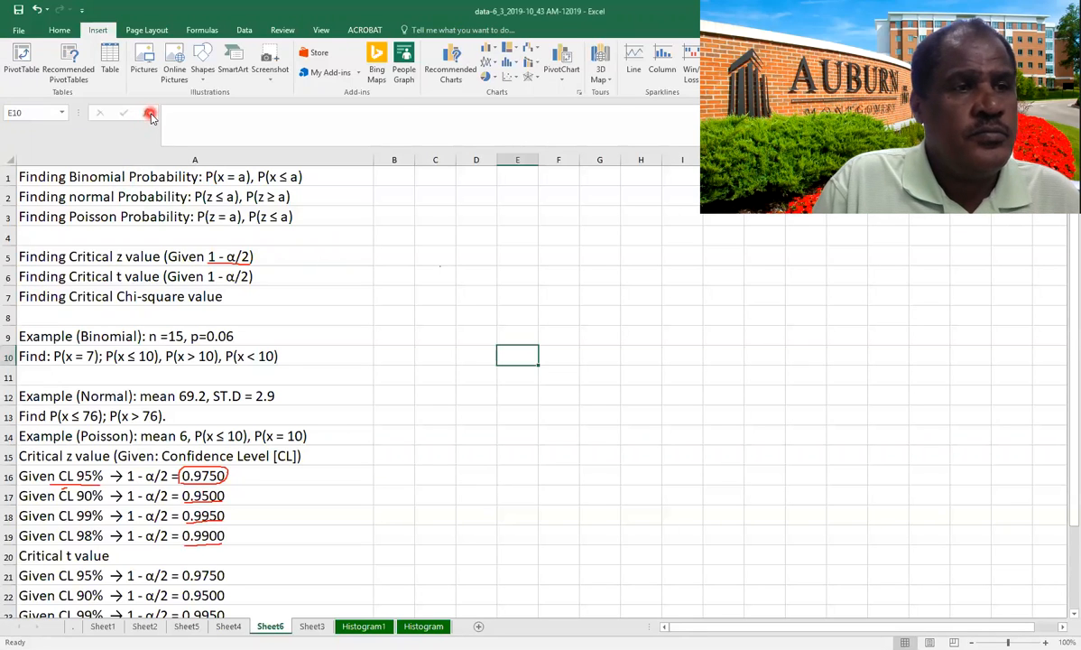
# Start a NORM.INV function in cell E10 from the Statistical category
pyautogui.click(151, 115)
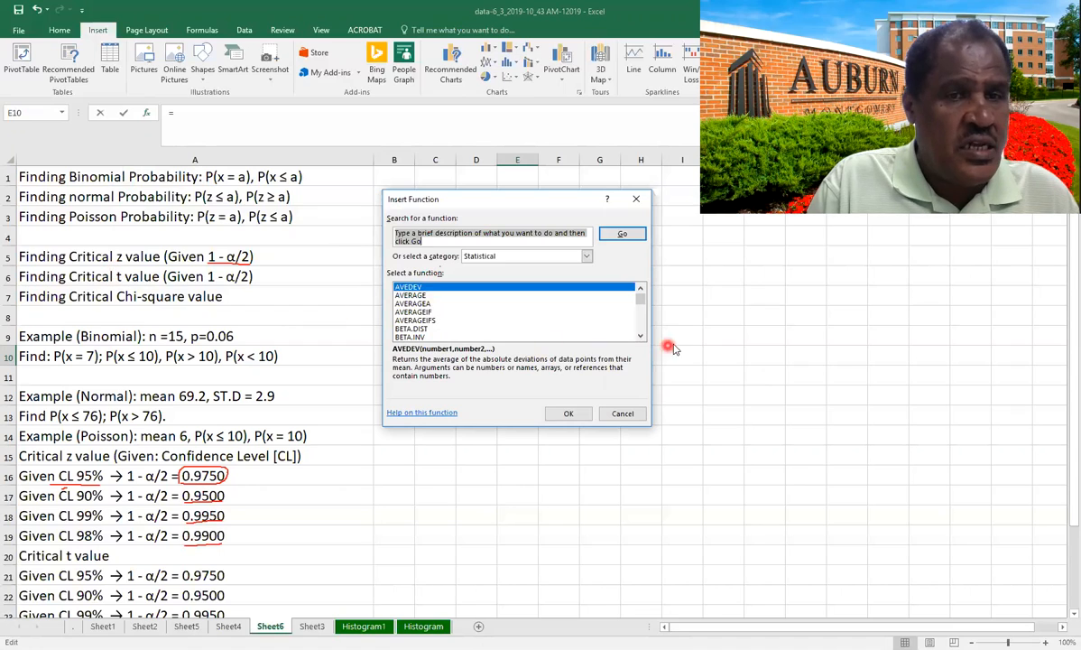
pyautogui.click(642, 326)
pyautogui.click(643, 327)
pyautogui.click(643, 327)
pyautogui.click(642, 327)
pyautogui.click(643, 327)
pyautogui.click(642, 326)
pyautogui.click(642, 326)
pyautogui.click(642, 327)
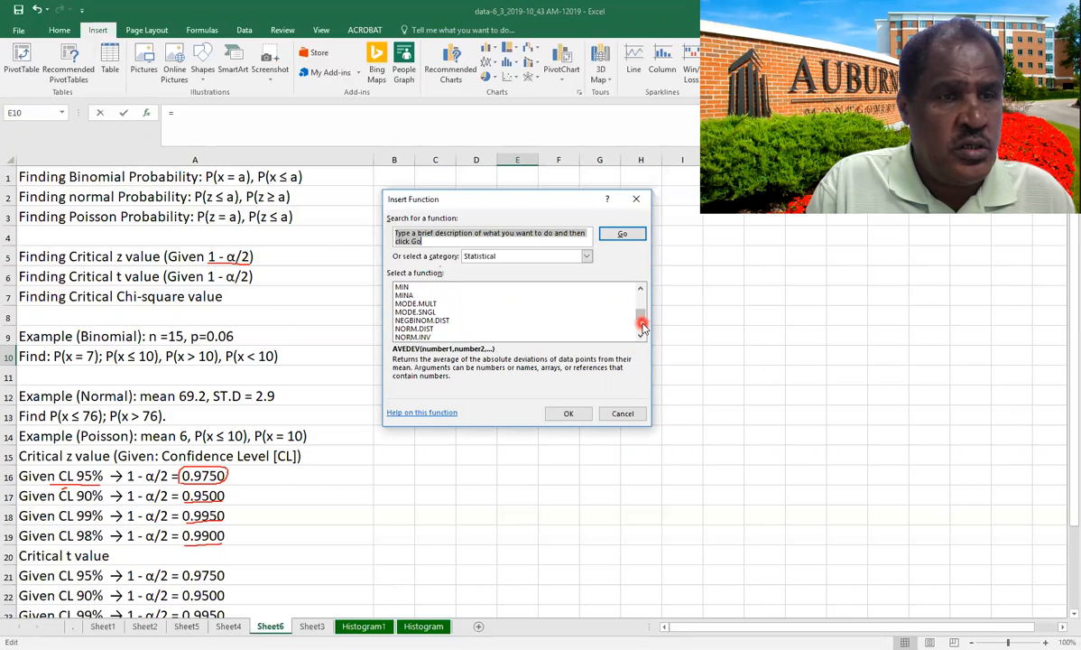
pyautogui.click(422, 336)
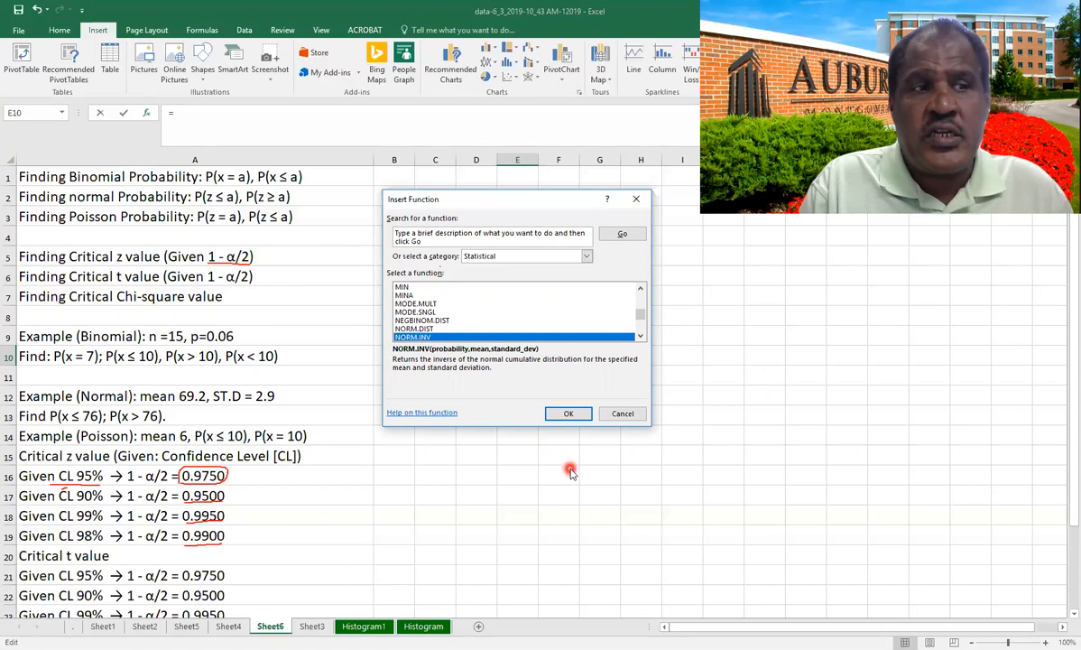
pyautogui.click(571, 416)
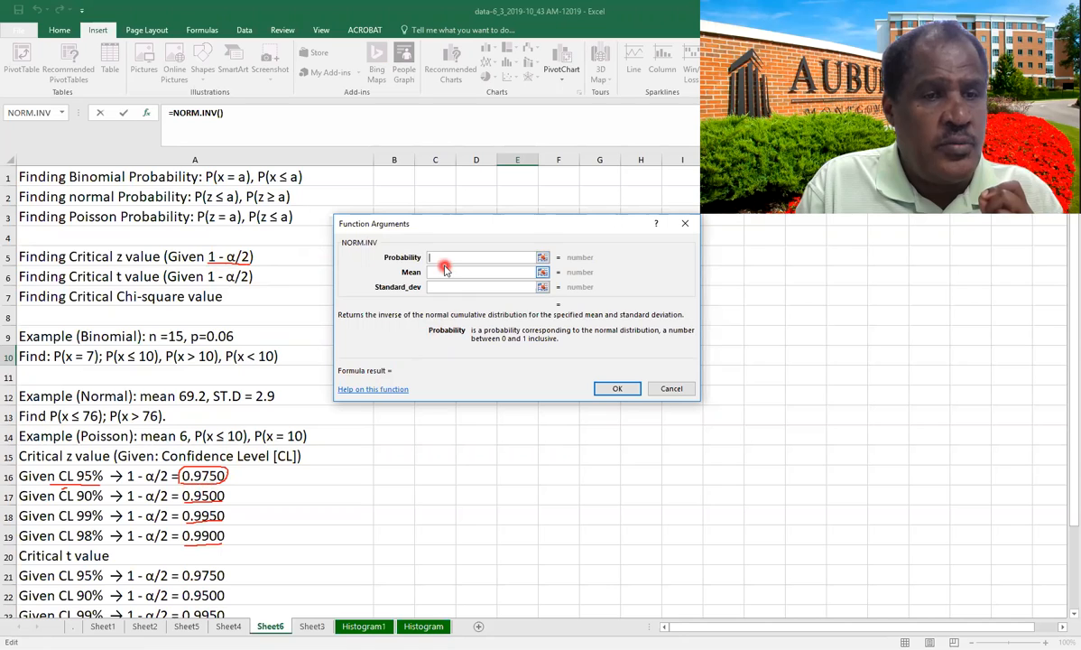
# Compute the critical z value for CL 95% with probability 0.9750, mean 0 and standard deviation 1
pyautogui.write('.')
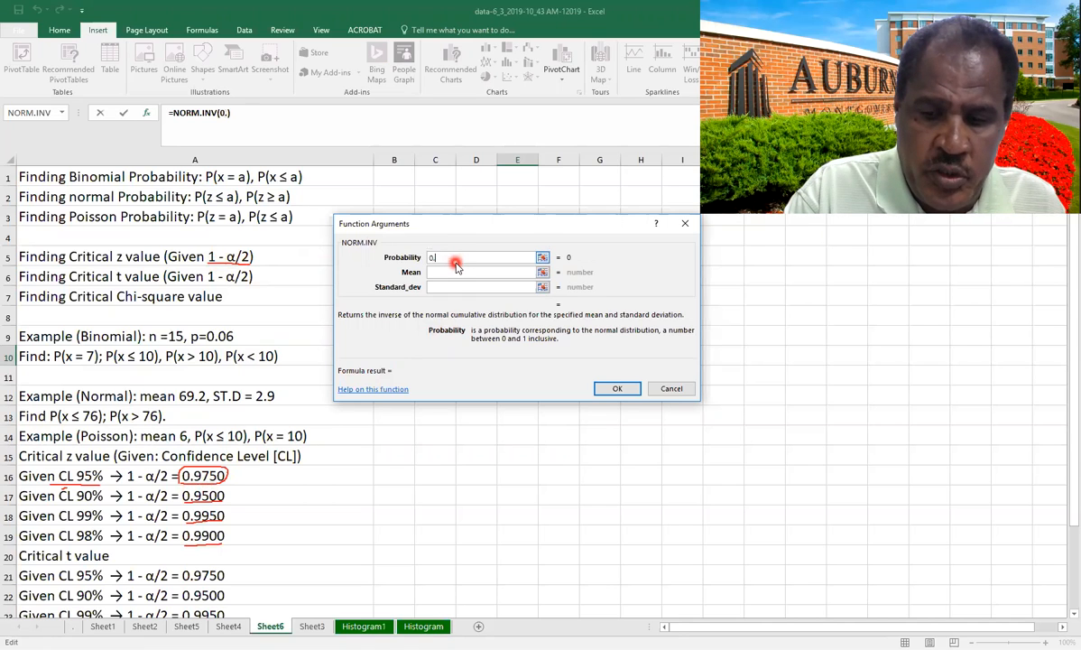
pyautogui.write('9750')
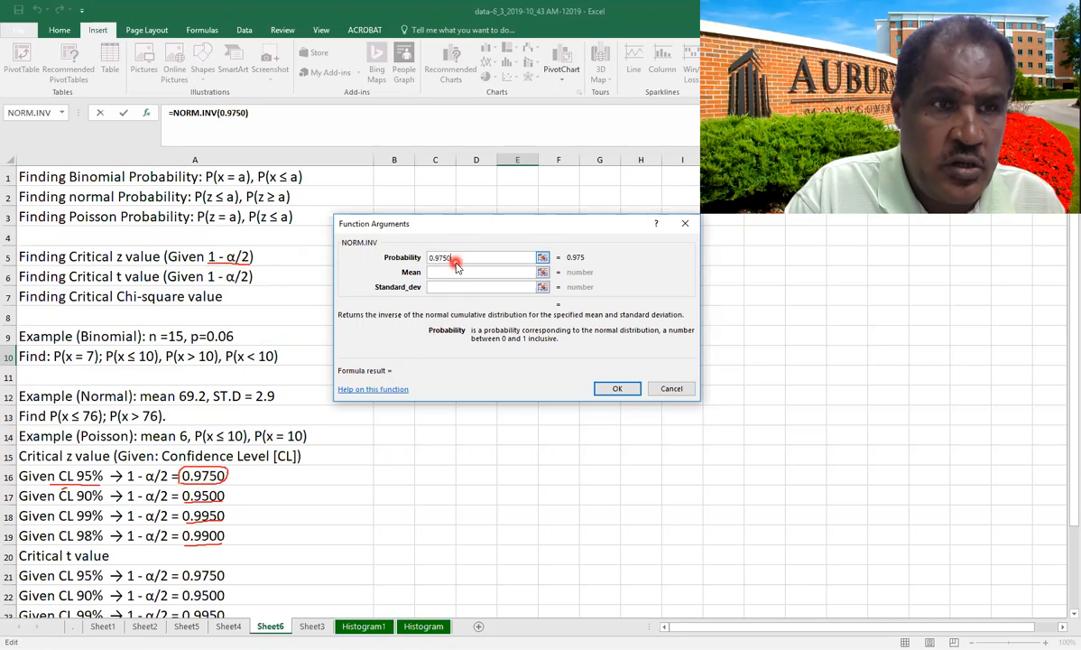
pyautogui.click(442, 272)
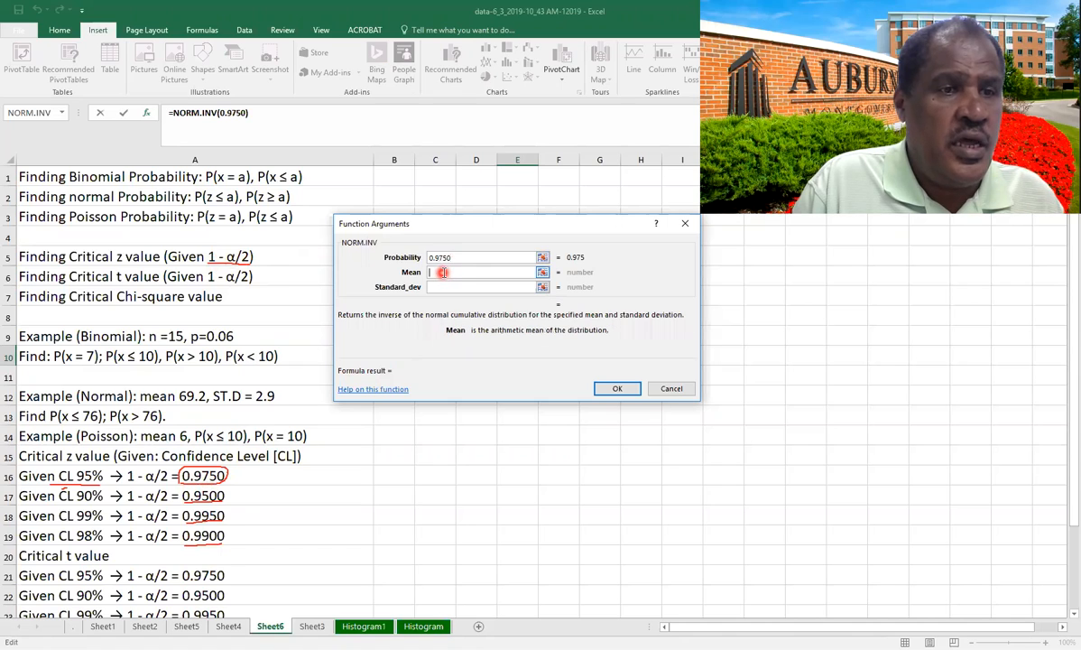
pyautogui.write('0')
pyautogui.click(442, 288)
pyautogui.write('1')
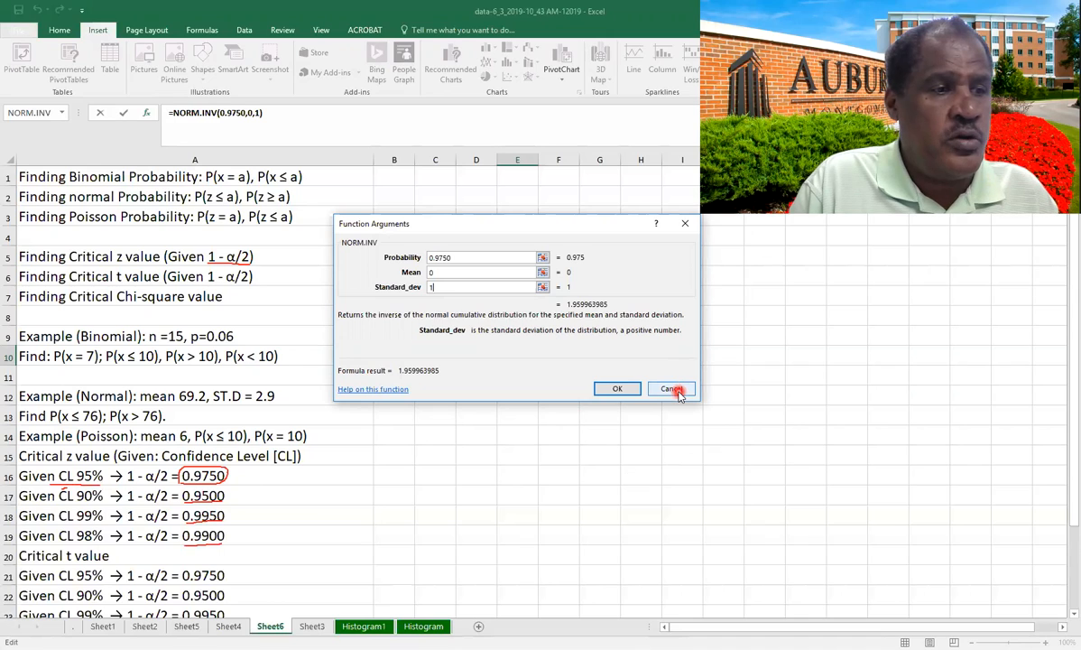
# Change the NORM.INV probability to 0.9500 to get the critical z value for CL 90%
pyautogui.click(455, 260)
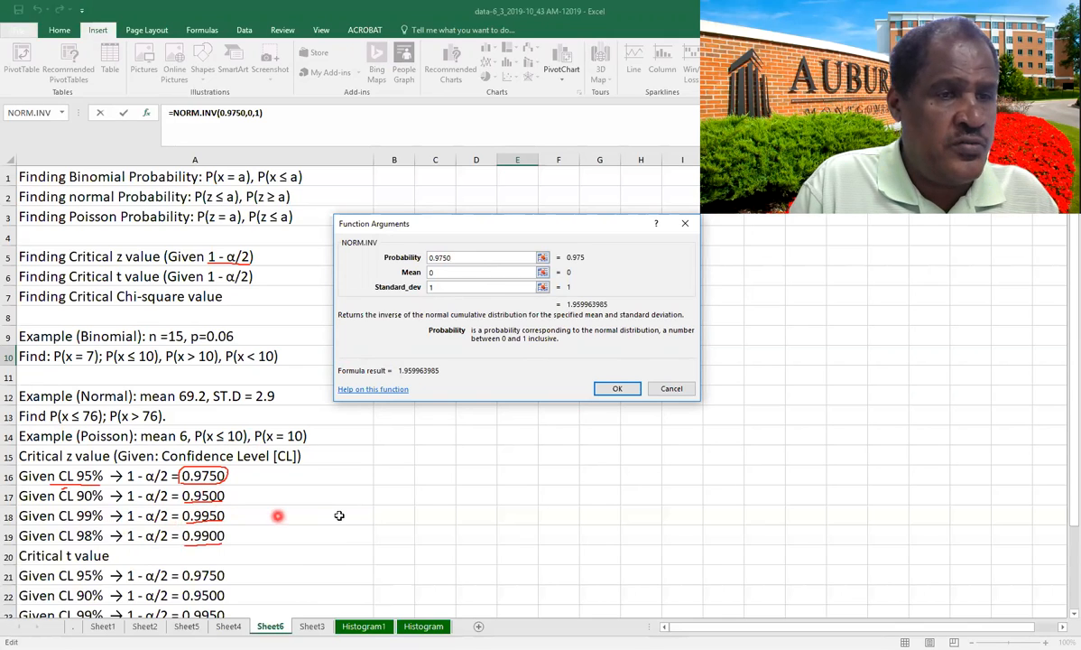
pyautogui.press('BackSpace')
pyautogui.press('BackSpace')
pyautogui.press('BackSpace')
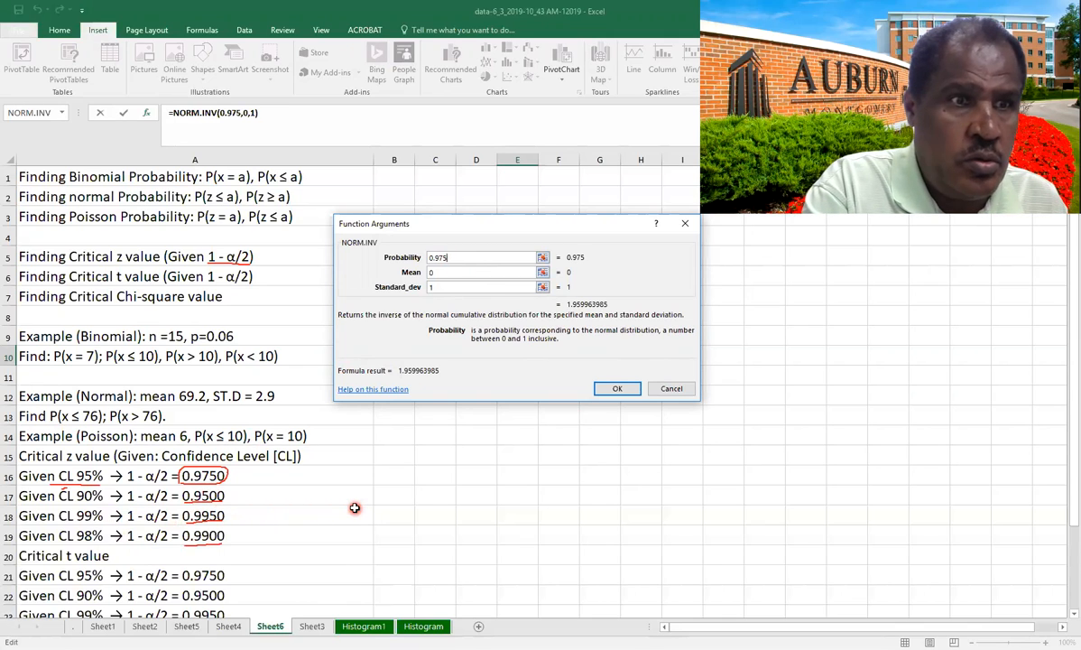
pyautogui.write('5')
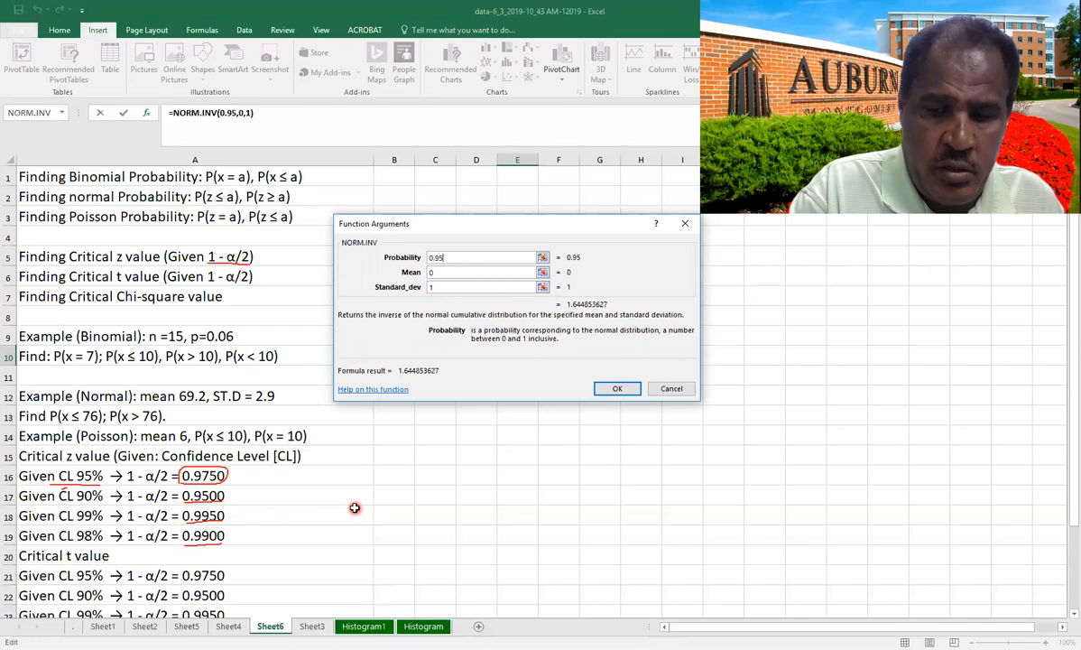
pyautogui.write('00')
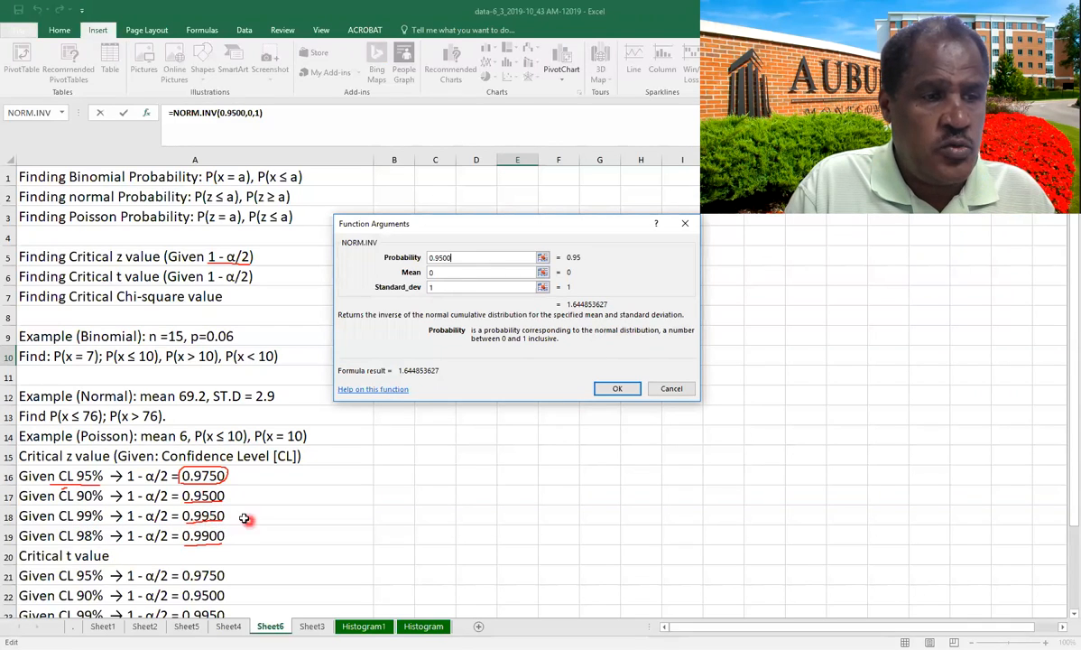
# Change the NORM.INV probability to 0.9950 to get the critical z value for CL 99%
pyautogui.press('BackSpace')
pyautogui.press('BackSpace')
pyautogui.press('BackSpace')
pyautogui.write('950')
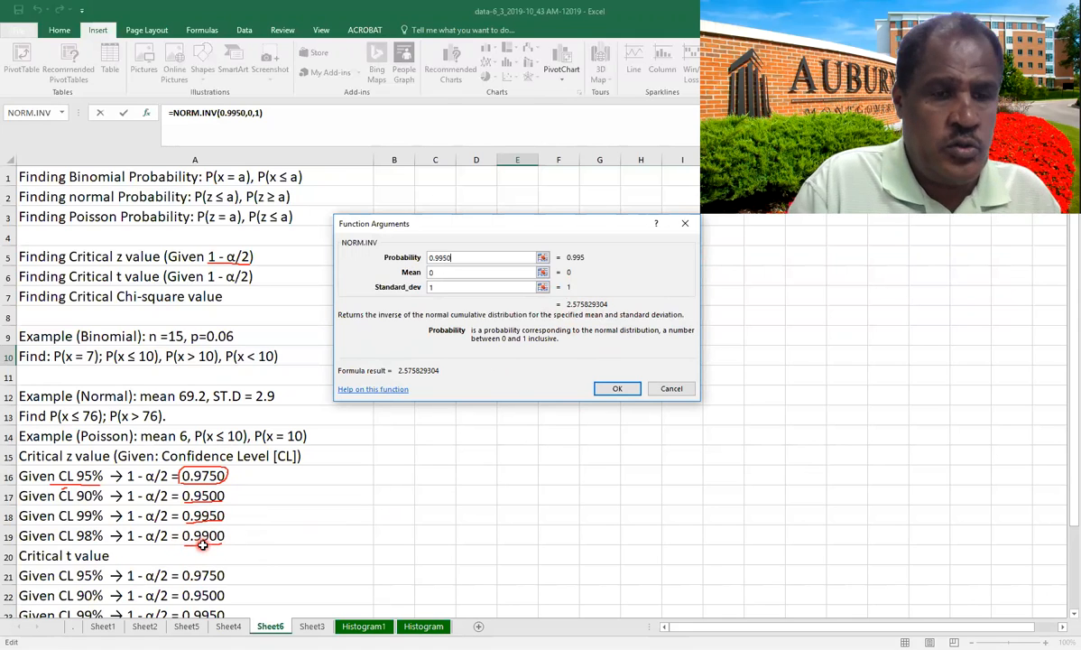
# Change the NORM.INV probability to 0.9900 for CL 98%, and dismiss the function without inserting it
pyautogui.press('BackSpace')
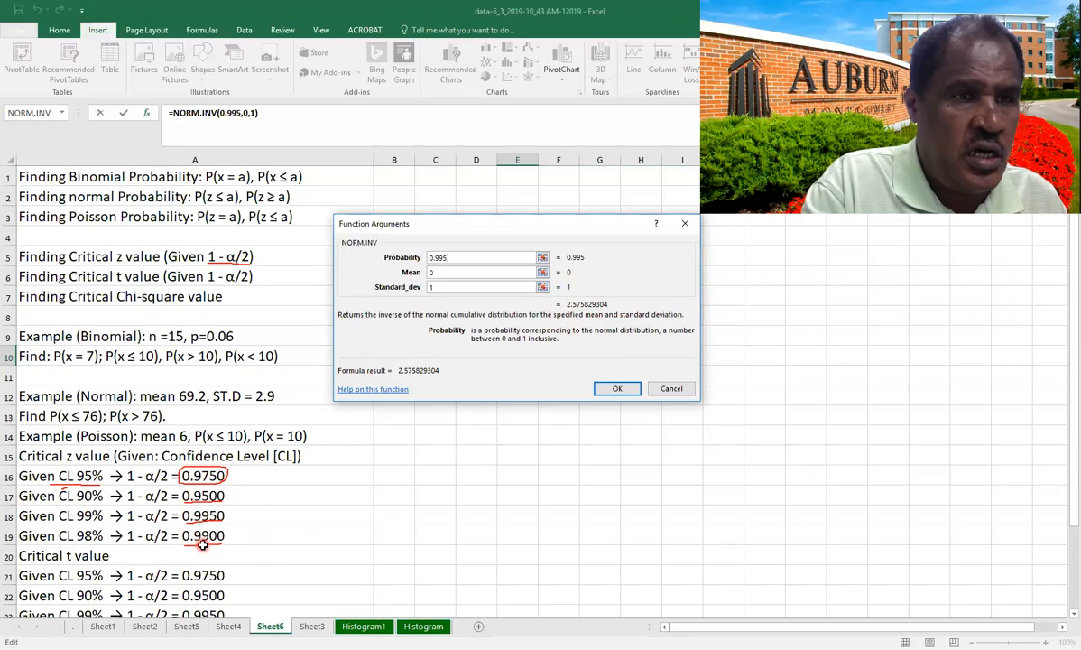
pyautogui.press('BackSpace')
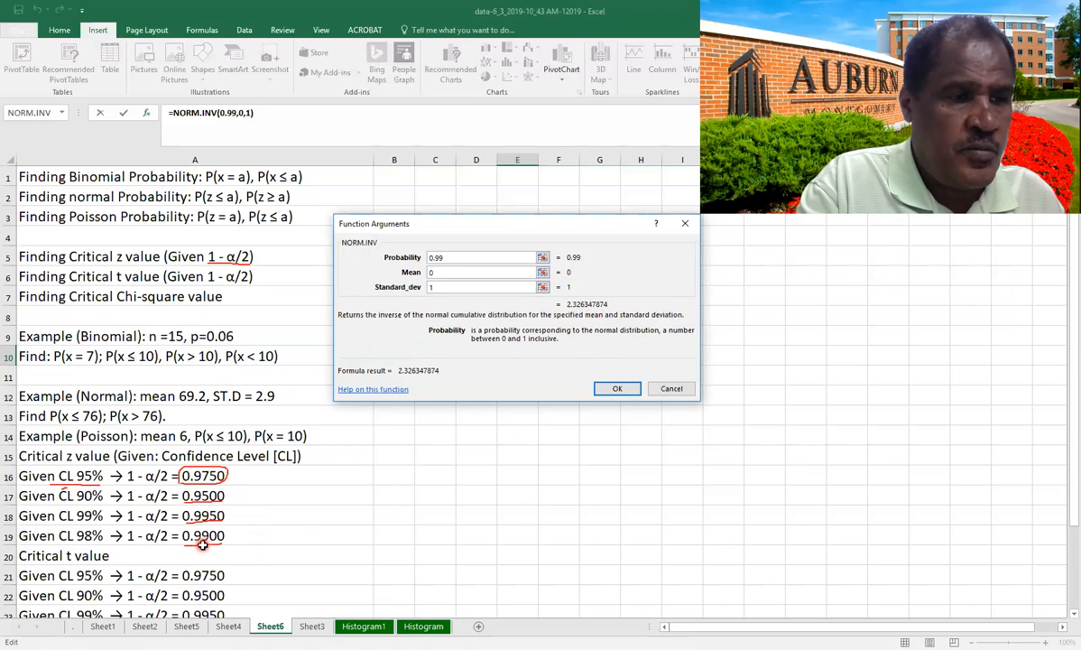
pyautogui.write('00')
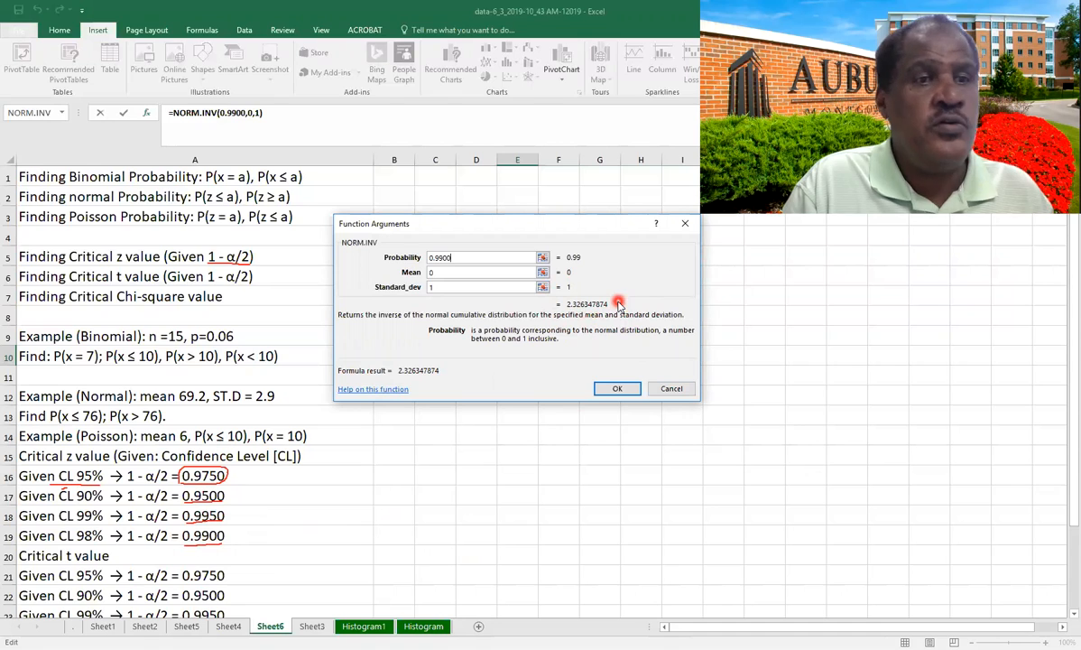
pyautogui.click(671, 389)
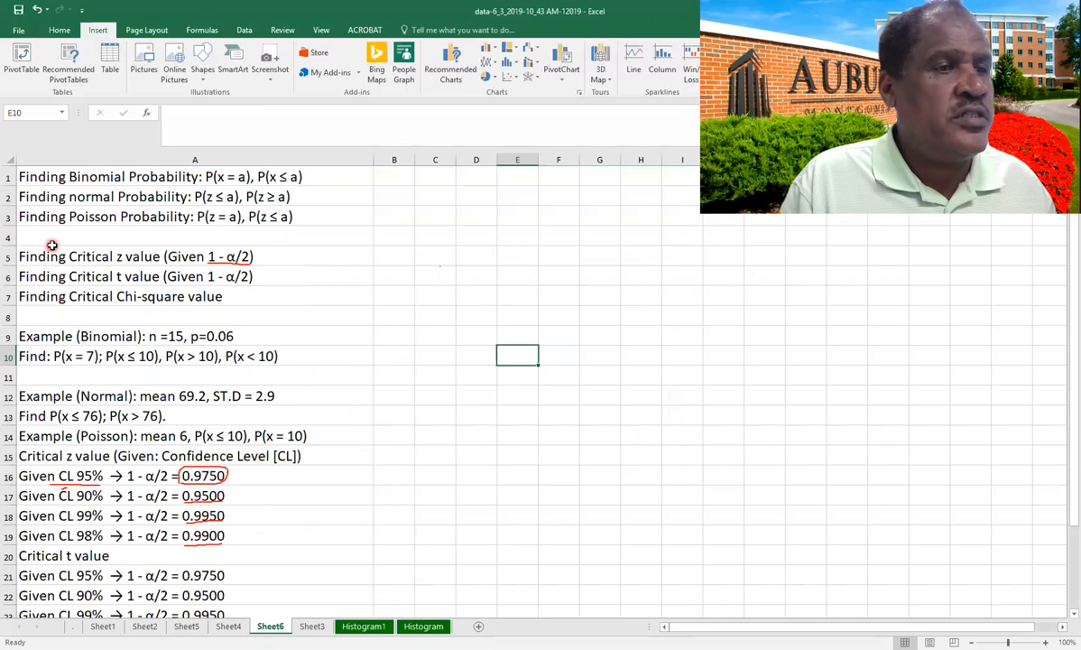
# Start a T.INV function in cell E10 from the Statistical category
pyautogui.click(149, 117)
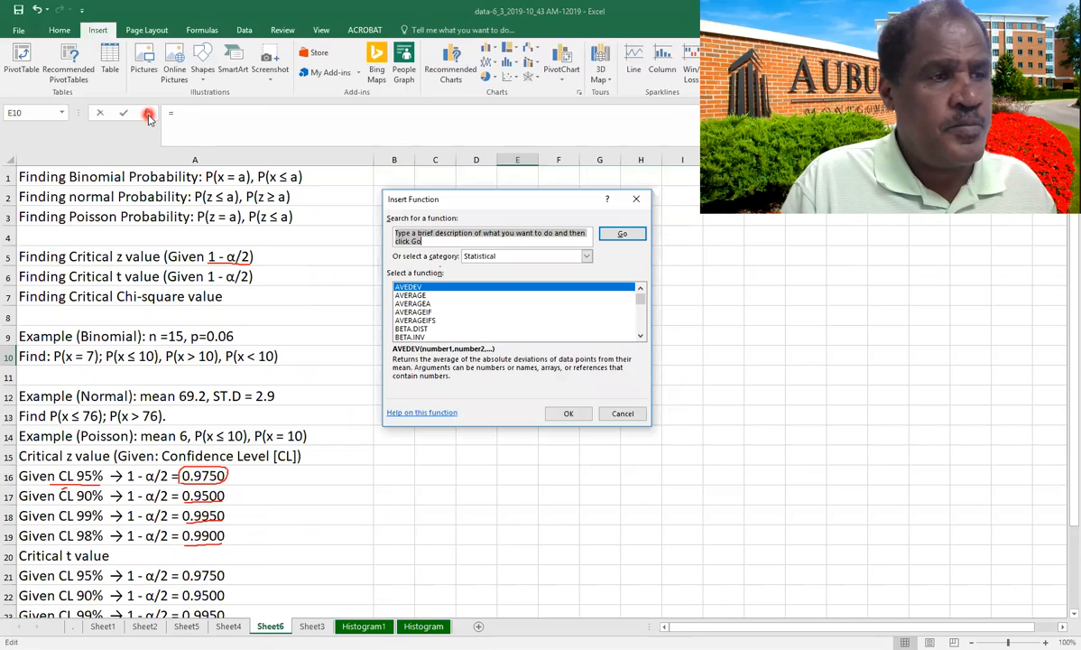
pyautogui.click(639, 334)
pyautogui.click(640, 335)
pyautogui.click(639, 335)
pyautogui.click(640, 333)
pyautogui.click(640, 333)
pyautogui.click(641, 333)
pyautogui.click(640, 334)
pyautogui.click(641, 334)
pyautogui.click(640, 333)
pyautogui.click(640, 334)
pyautogui.click(640, 333)
pyautogui.click(640, 334)
pyautogui.click(641, 333)
pyautogui.click(641, 334)
pyautogui.click(640, 334)
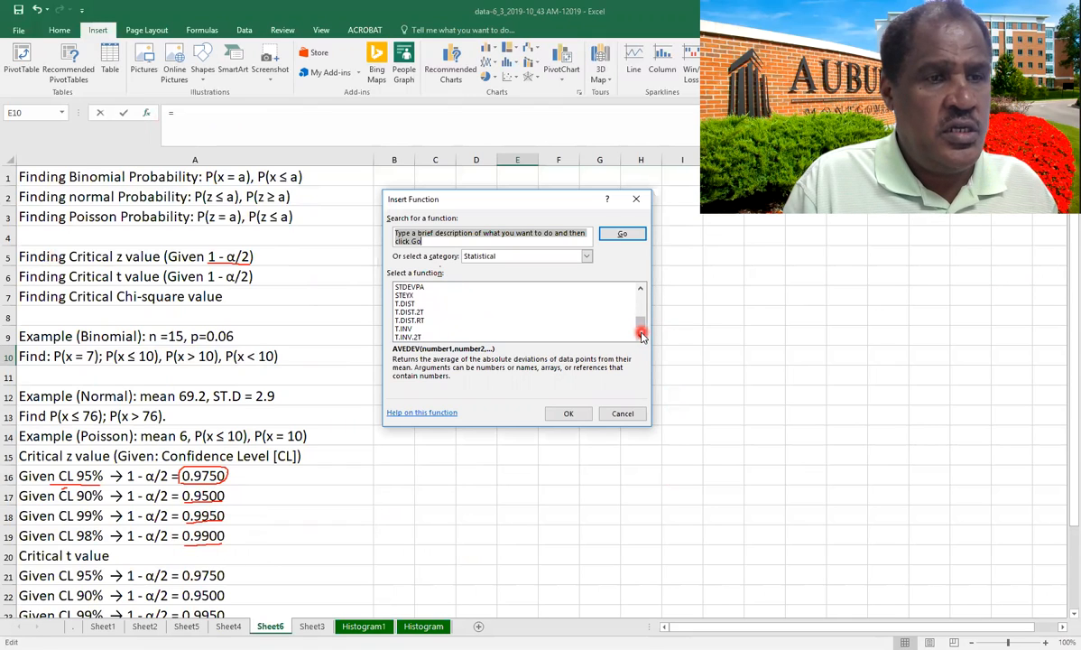
pyautogui.click(406, 330)
pyautogui.click(570, 413)
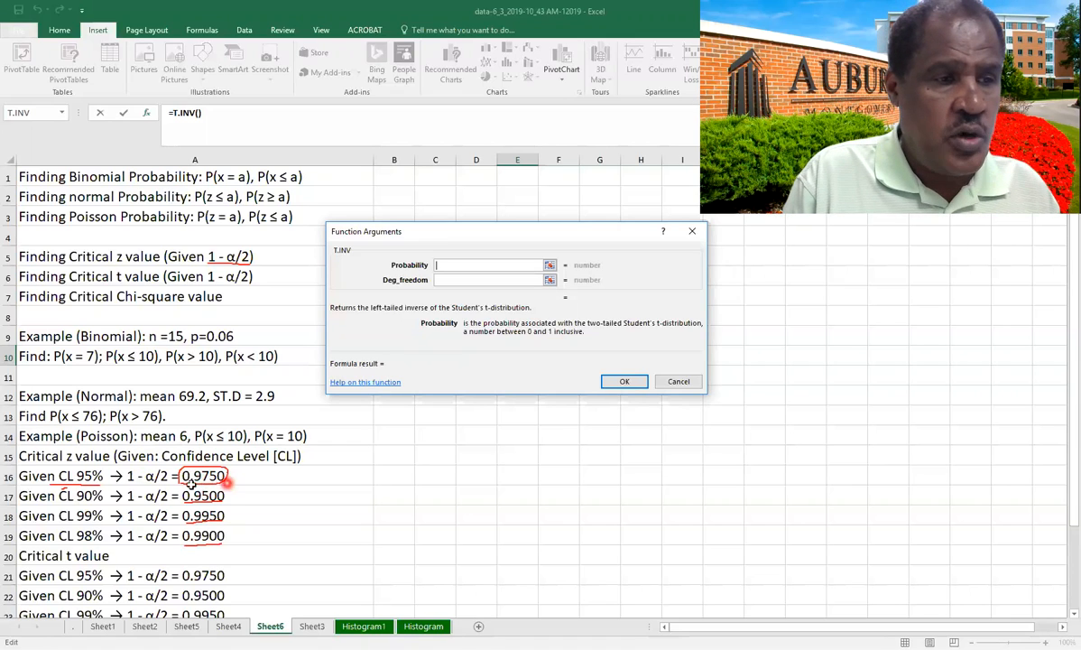
# Compute the critical t value for CL 95% with probability 0.9750 and 49 degrees of freedom
pyautogui.write('0.9750')
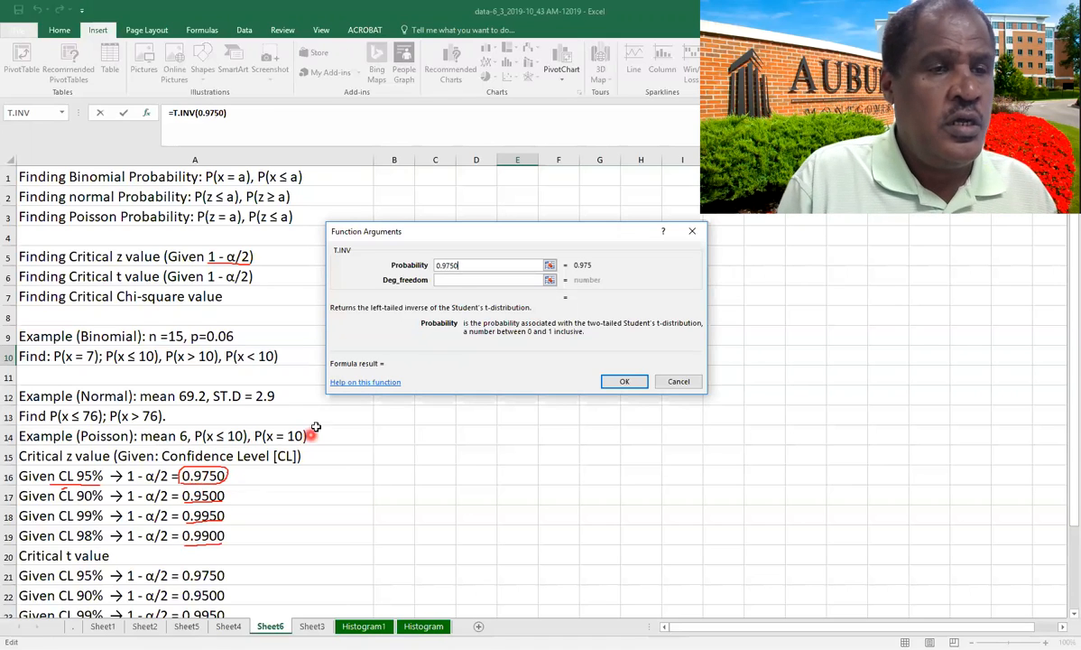
pyautogui.click(443, 282)
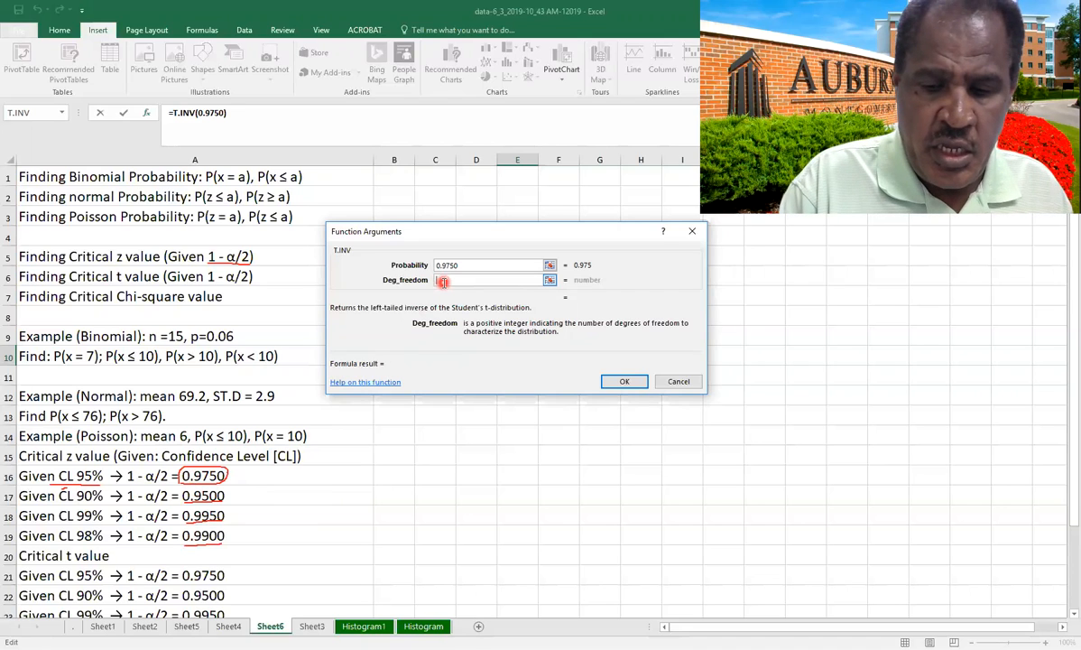
pyautogui.write('49')
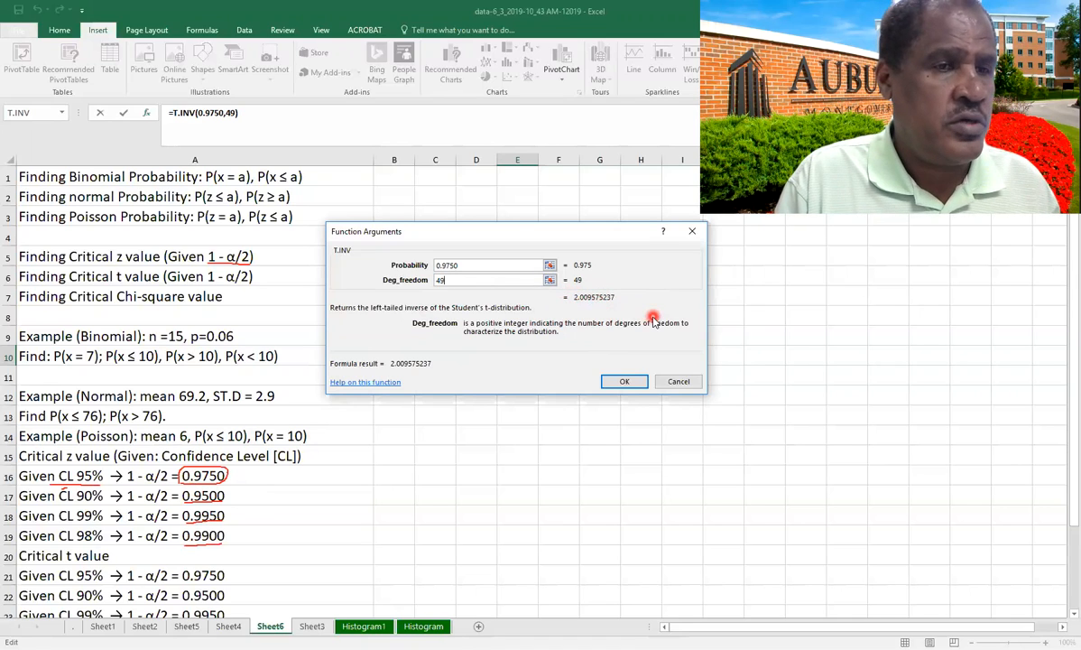
# Change the T.INV probability to 0.9500 for CL 90%, and dismiss the function without inserting it
pyautogui.click(466, 266)
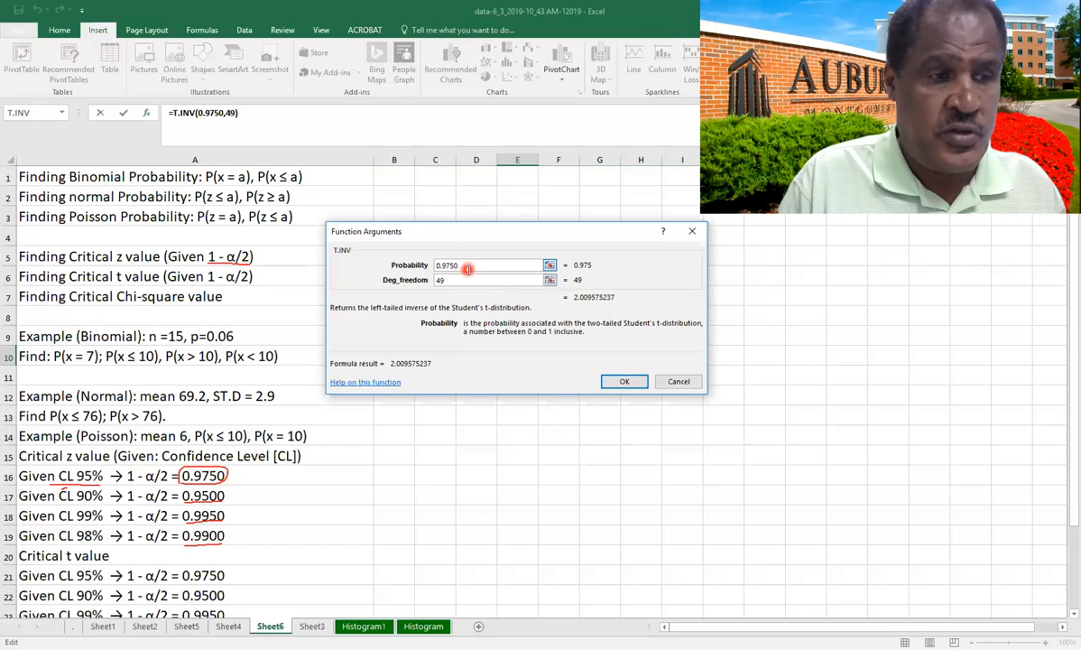
pyautogui.press('BackSpace')
pyautogui.press('BackSpace')
pyautogui.press('BackSpace')
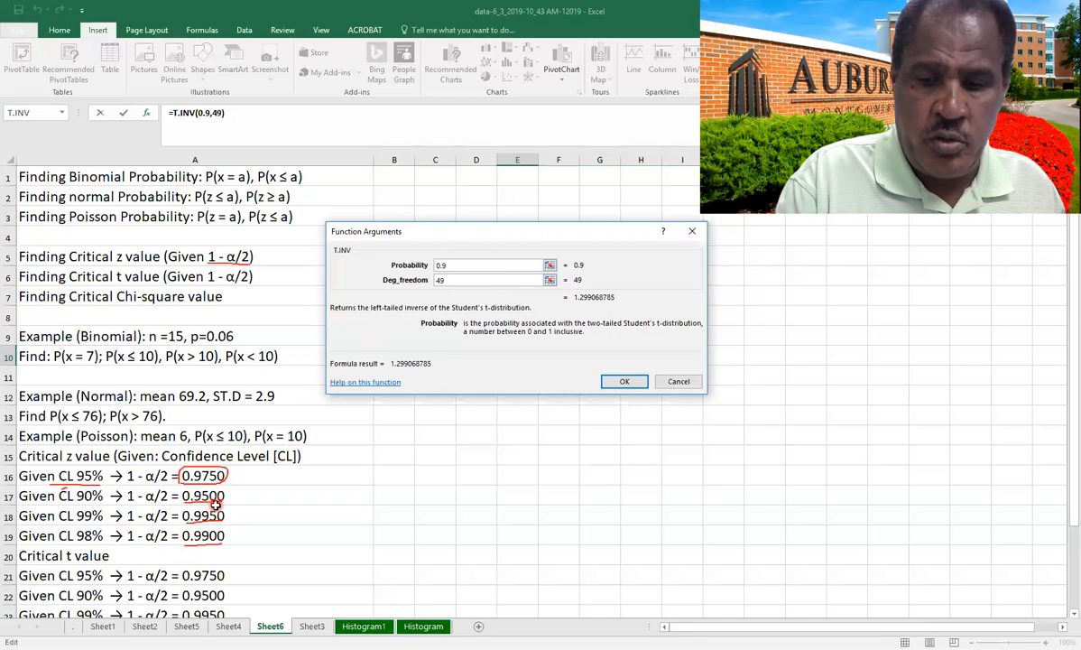
pyautogui.write('500')
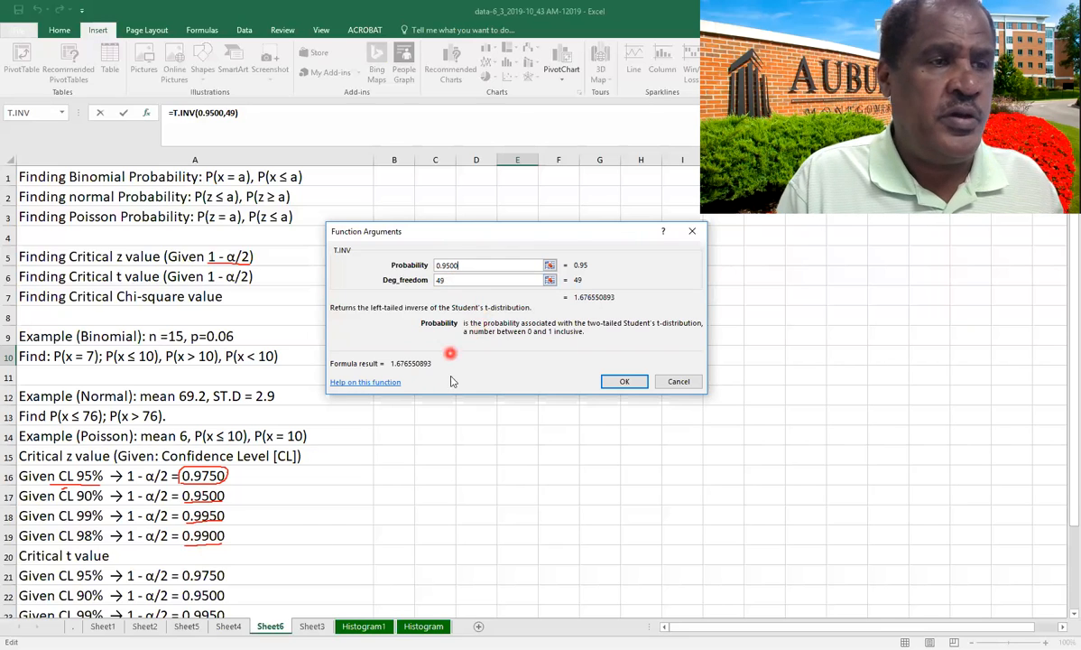
pyautogui.click(679, 382)
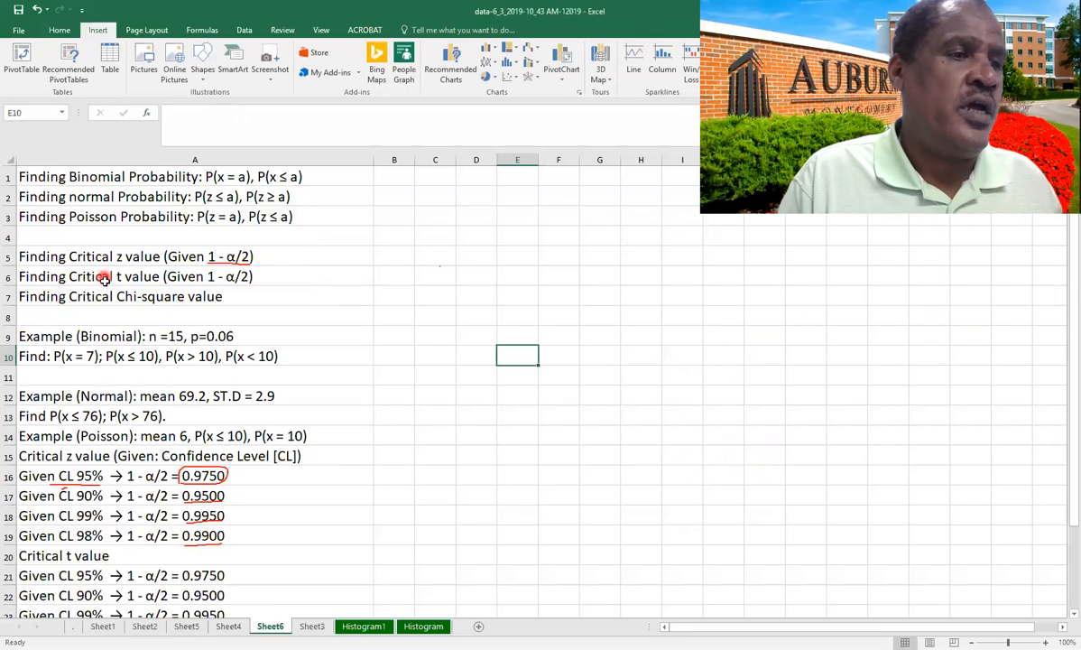
# Open the function chooser for cell E10 and move it up to clear the cells below row 10
pyautogui.click(149, 115)
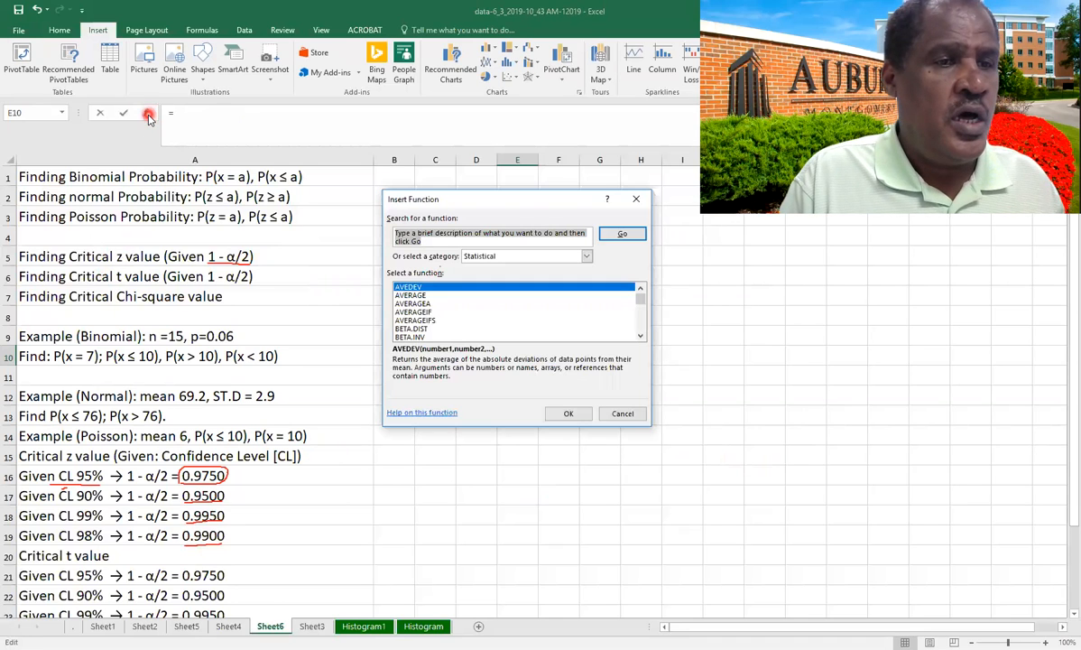
pyautogui.click(512, 200)
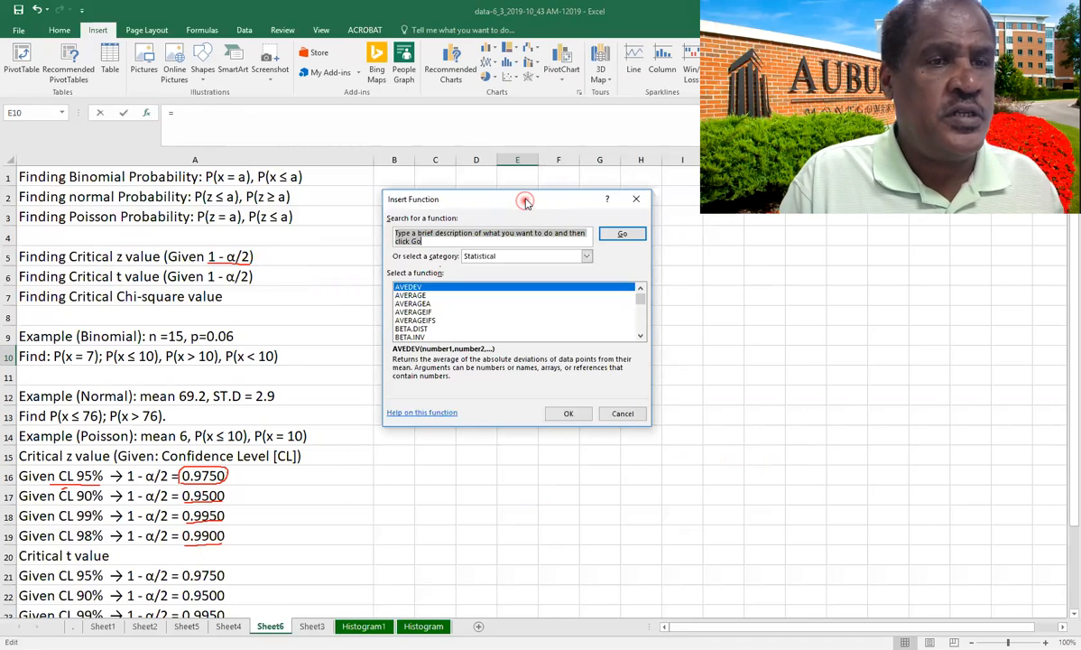
pyautogui.moveTo(526, 202); pyautogui.dragTo(528, 151)
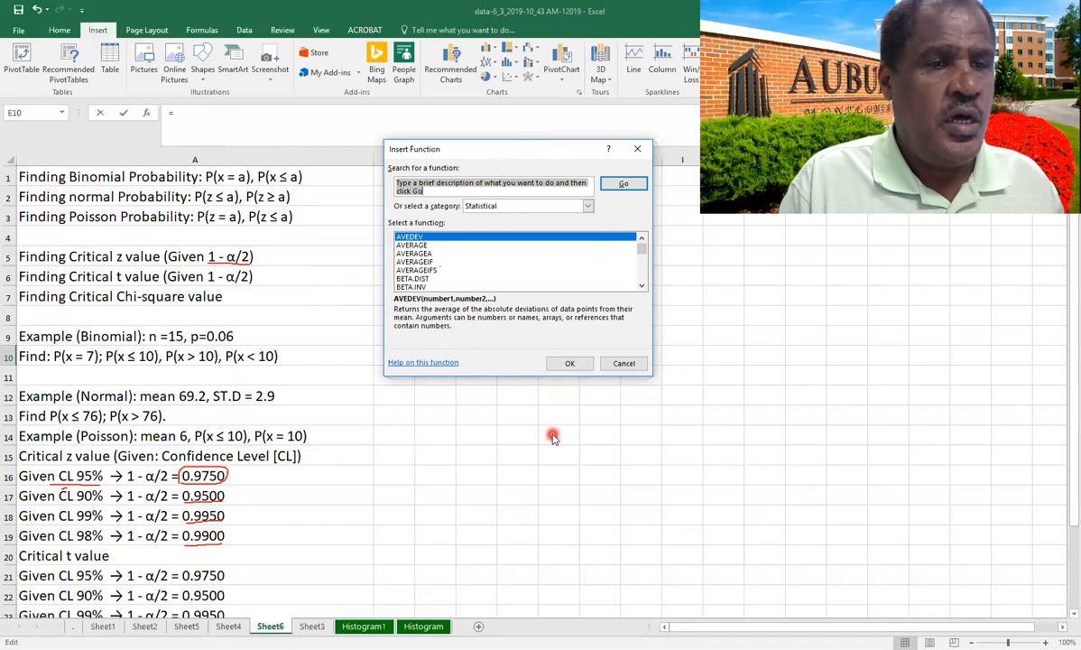
pyautogui.click(542, 150)
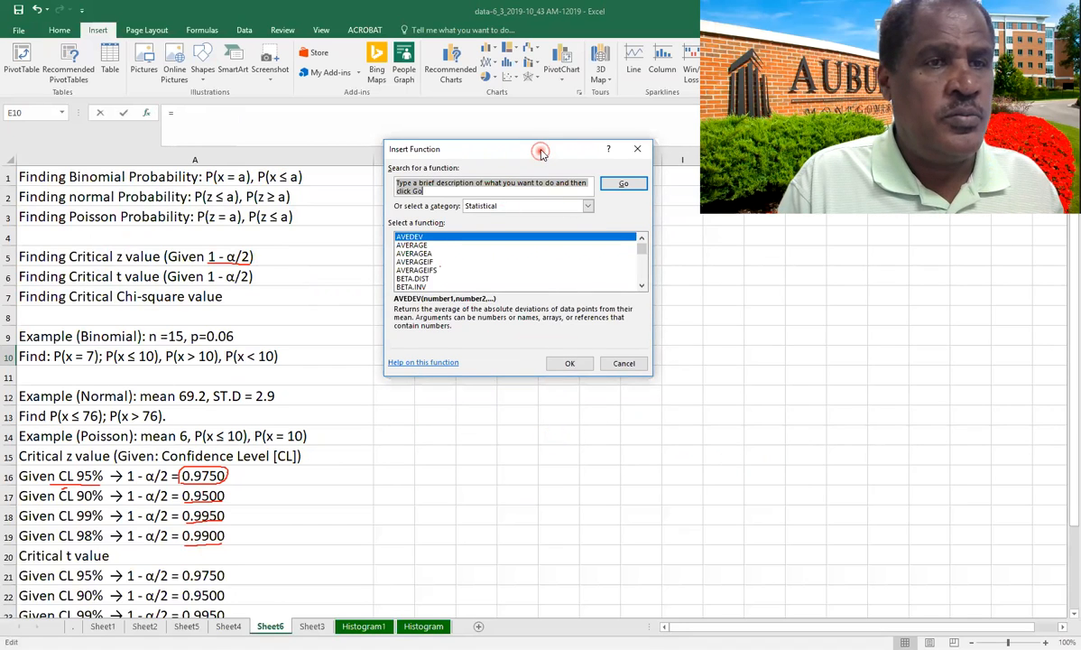
pyautogui.moveTo(539, 119); pyautogui.dragTo(536, 113)
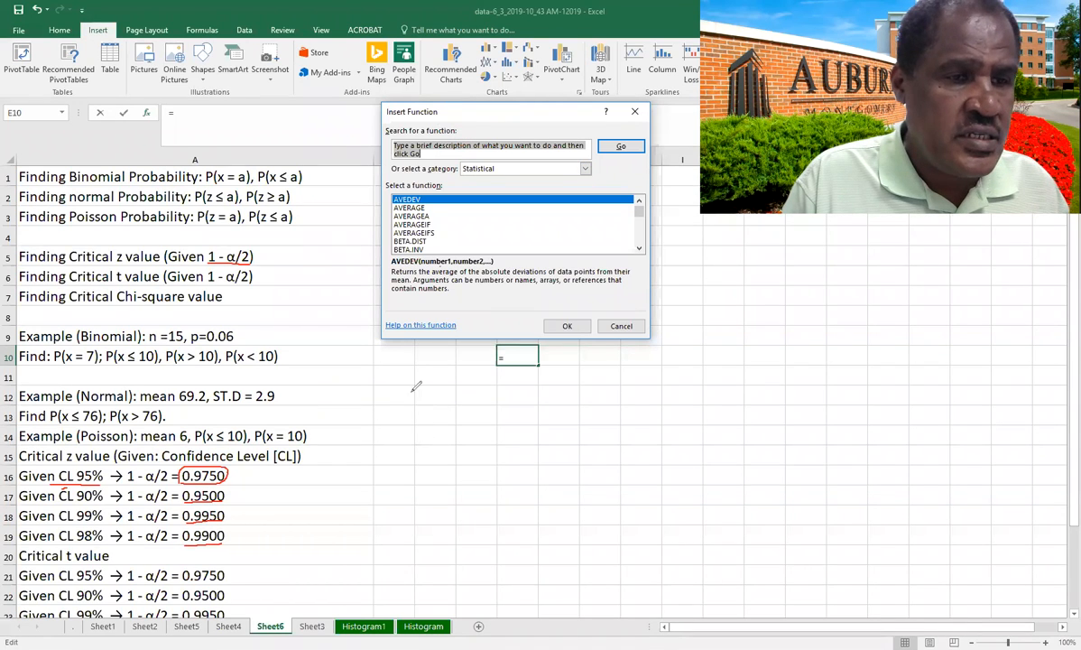
# Draw a vertical and a horizontal axis beside rows 11 to 21 and sketch a right-skewed chi-square curve on them
pyautogui.moveTo(374, 368); pyautogui.dragTo(373, 583)
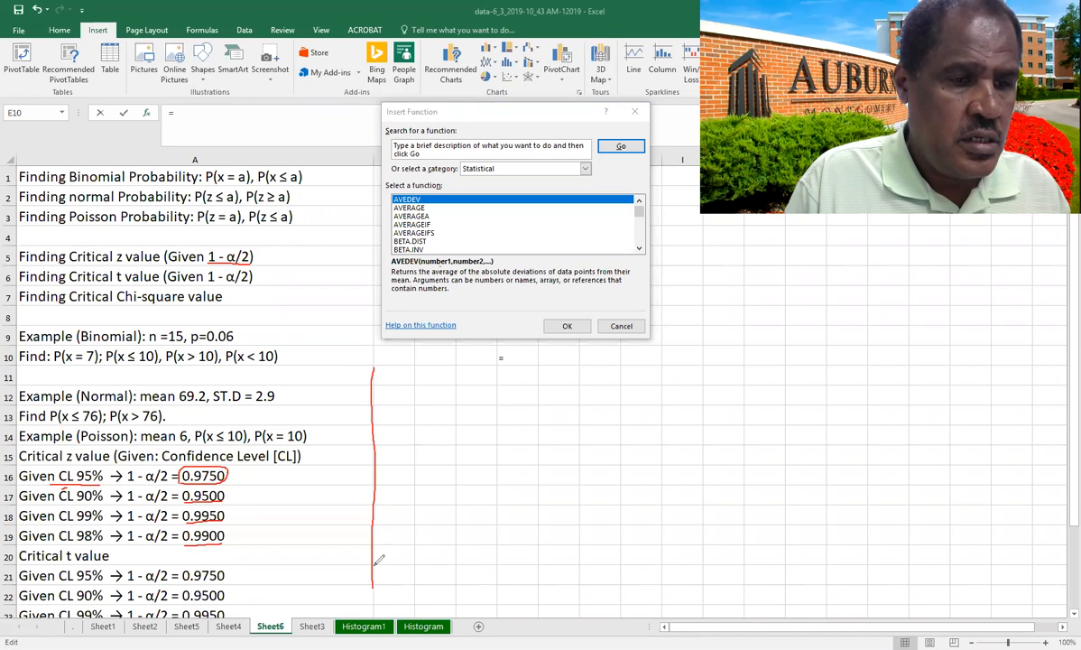
pyautogui.moveTo(376, 565); pyautogui.dragTo(890, 561)
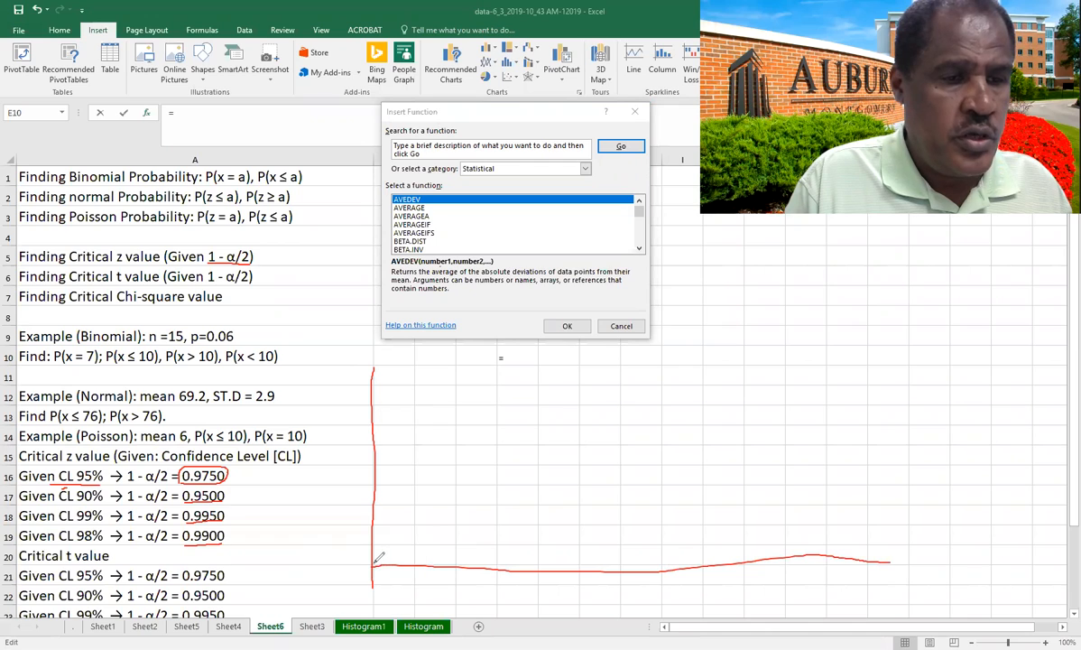
pyautogui.moveTo(377, 561)
pyautogui.mouseDown()
pyautogui.moveTo(450, 413)
pyautogui.moveTo(473, 386)
pyautogui.moveTo(530, 380)
pyautogui.moveTo(579, 386)
pyautogui.moveTo(690, 500)
pyautogui.moveTo(781, 544)
pyautogui.moveTo(883, 544)
pyautogui.mouseUp()
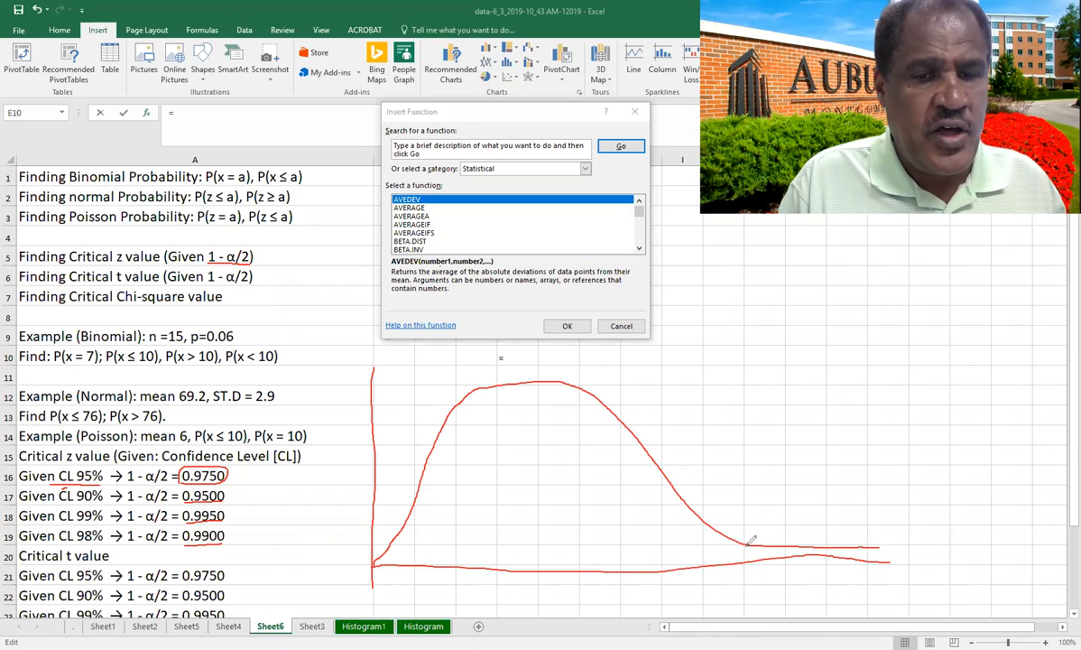
# Shade both tails of the chi-square curve with vertical strokes and label the right tail's boundary χ²R
pyautogui.moveTo(743, 543)
pyautogui.mouseDown()
pyautogui.moveTo(744, 562)
pyautogui.moveTo(872, 554)
pyautogui.mouseUp()
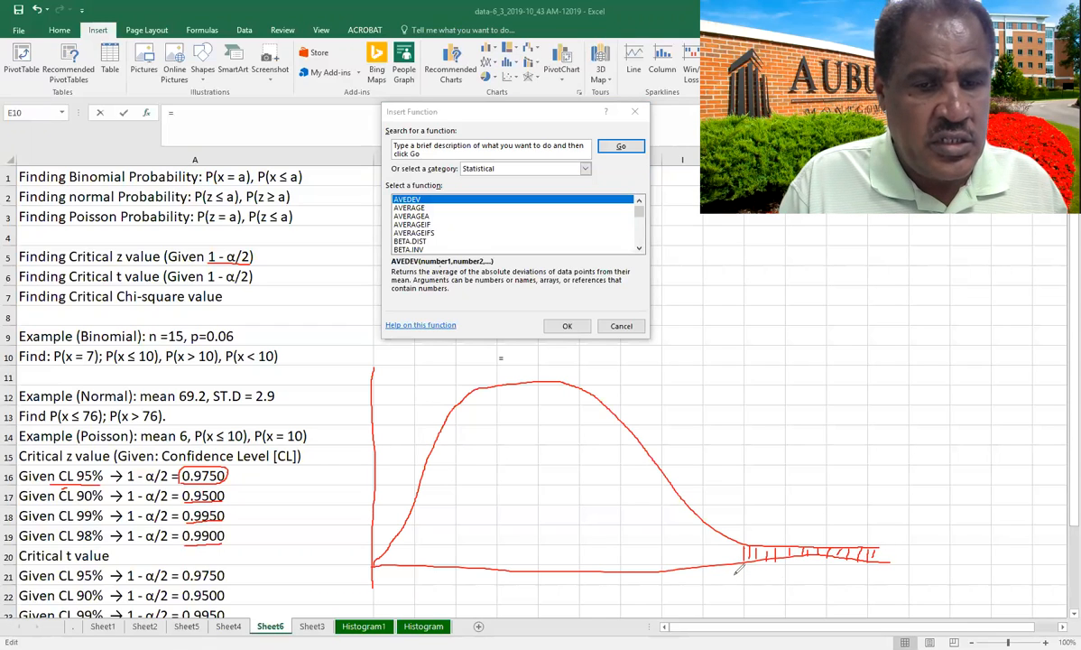
pyautogui.moveTo(729, 574)
pyautogui.mouseDown()
pyautogui.moveTo(747, 585)
pyautogui.moveTo(745, 574)
pyautogui.mouseUp()
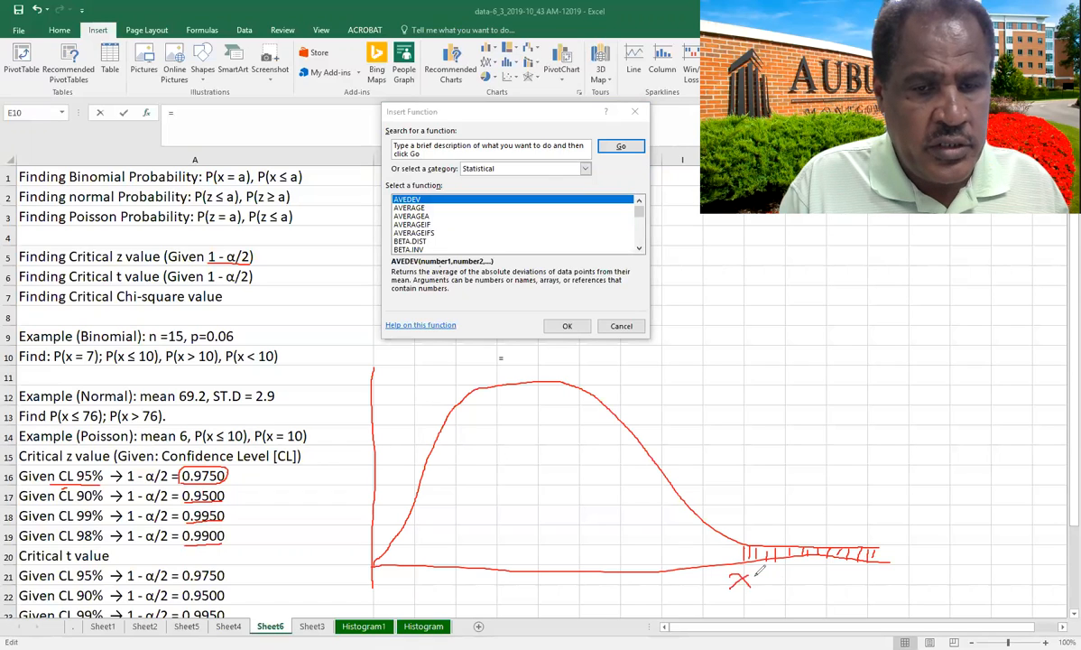
pyautogui.moveTo(745, 572); pyautogui.dragTo(763, 592)
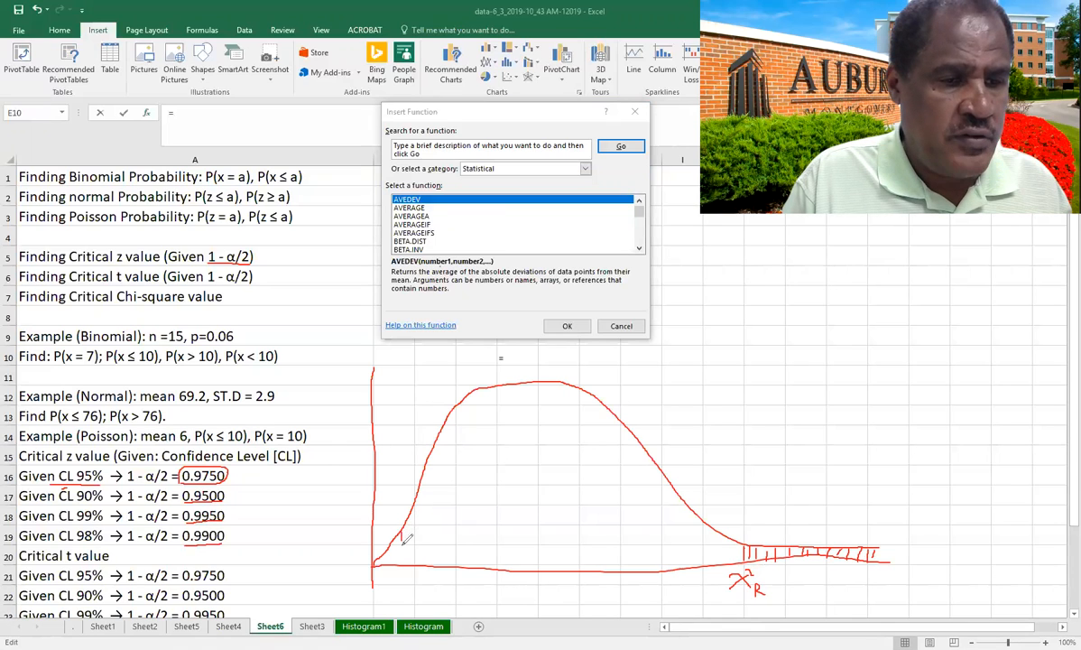
pyautogui.moveTo(401, 534)
pyautogui.mouseDown()
pyautogui.moveTo(401, 565)
pyautogui.moveTo(383, 567)
pyautogui.mouseUp()
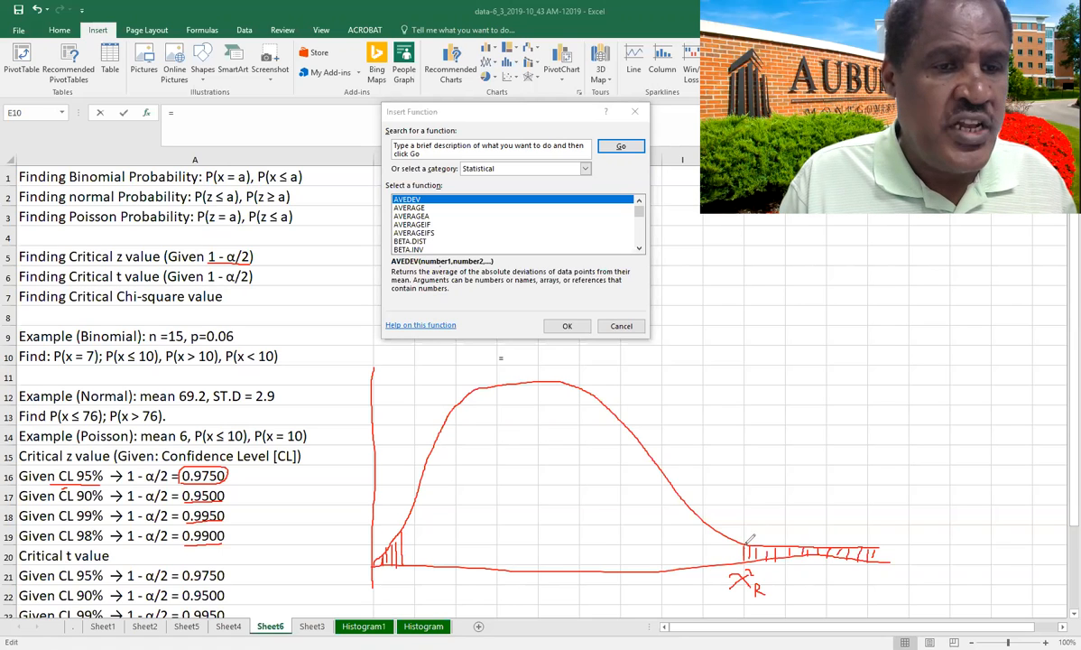
# Draw an arrowed line over the curve to the right boundary labelled 1 − α/2, and label the left tail's boundary χ²L
pyautogui.moveTo(390, 373)
pyautogui.mouseDown()
pyautogui.moveTo(741, 377)
pyautogui.moveTo(745, 515)
pyautogui.mouseUp()
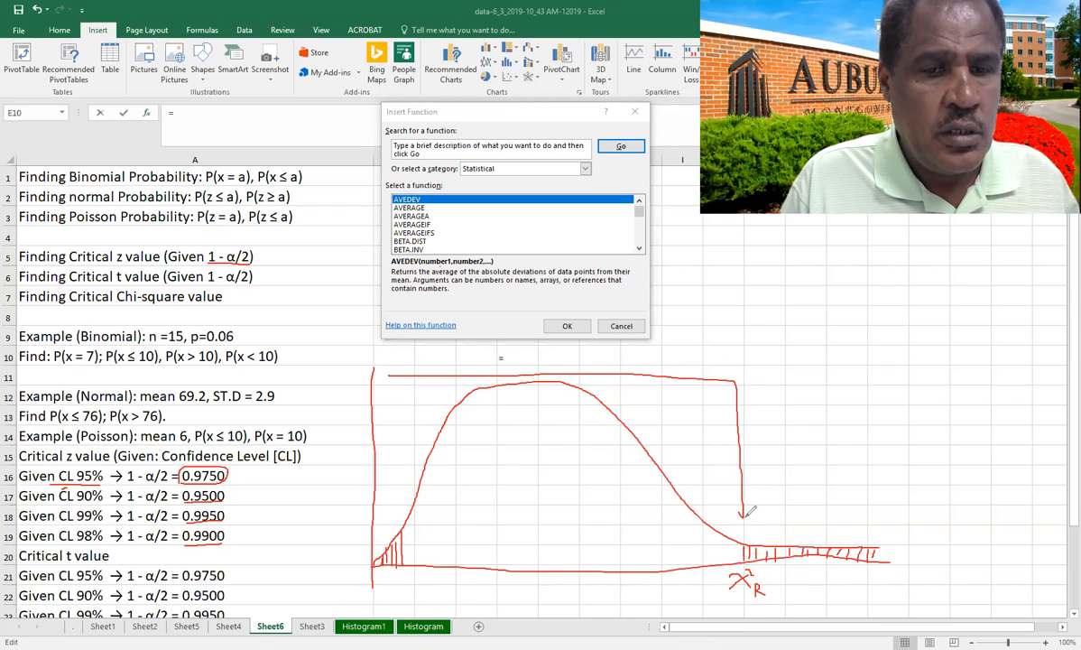
pyautogui.moveTo(726, 360)
pyautogui.mouseDown()
pyautogui.moveTo(763, 358)
pyautogui.moveTo(763, 371)
pyautogui.moveTo(777, 370)
pyautogui.mouseUp()
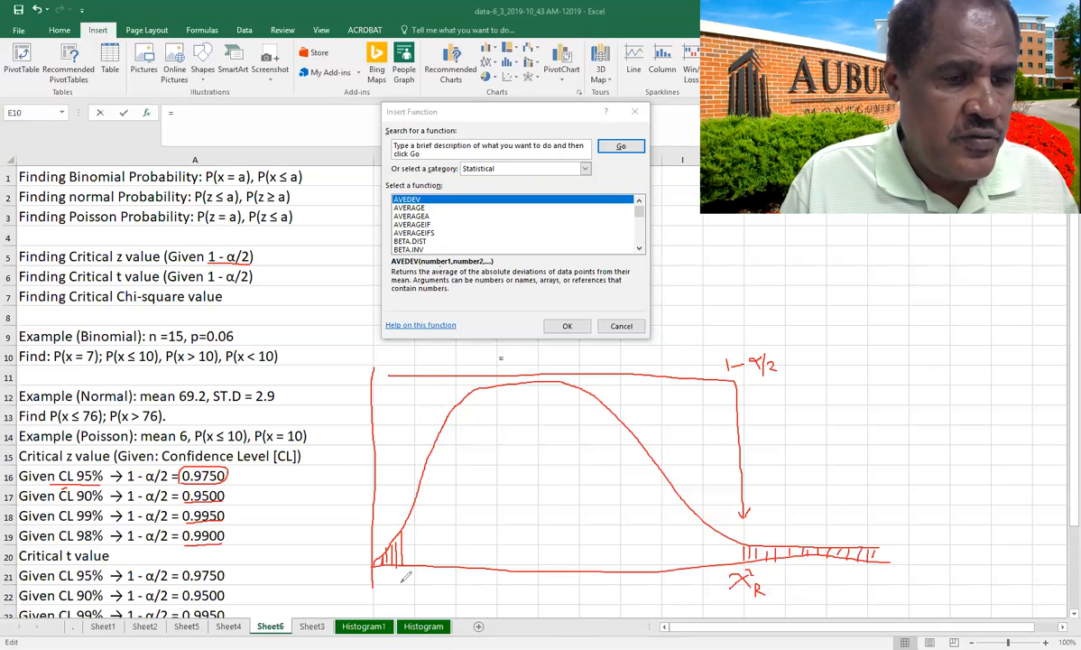
pyautogui.moveTo(386, 535)
pyautogui.mouseDown()
pyautogui.moveTo(382, 553)
pyautogui.moveTo(427, 585)
pyautogui.mouseUp()
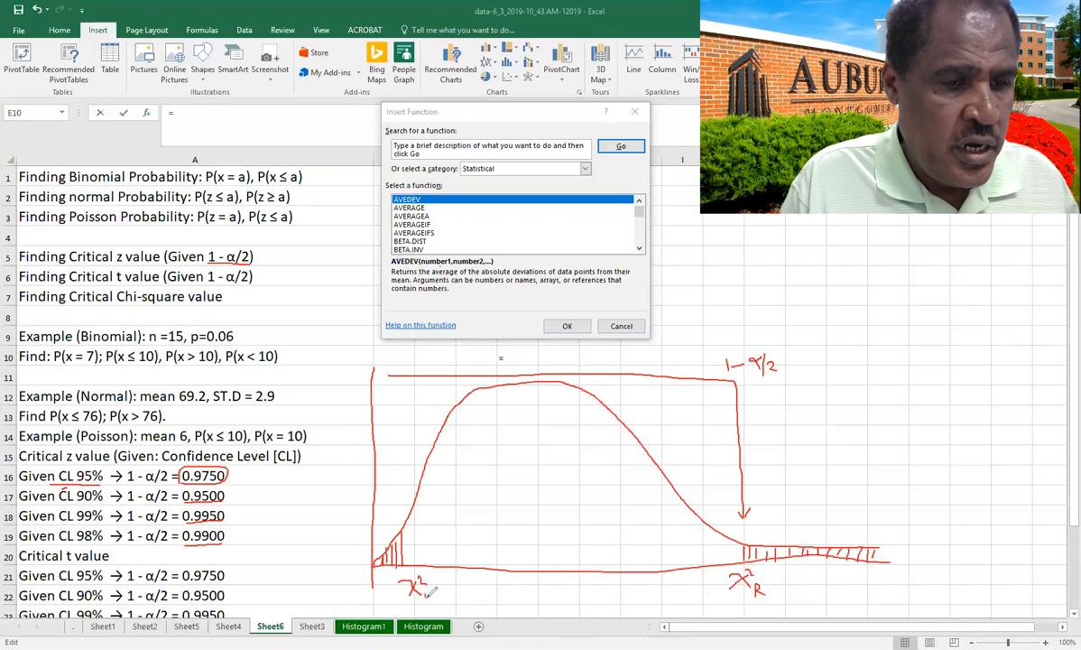
pyautogui.moveTo(429, 588); pyautogui.dragTo(435, 599)
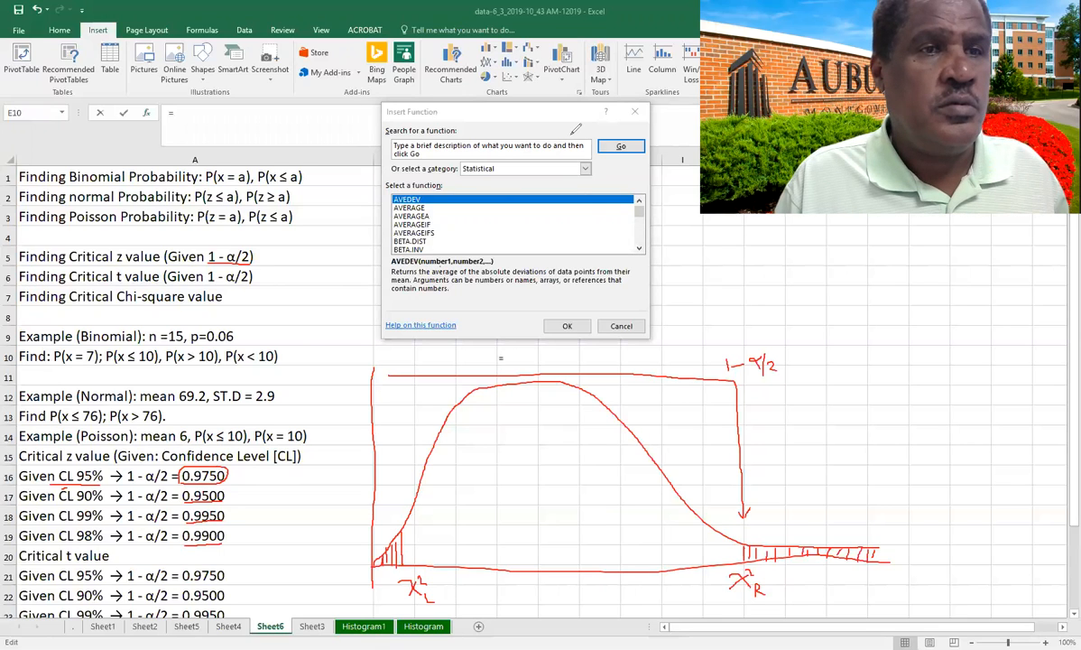
# Choose the CHISQ.INV function for cell E10 and shift its arguments dialog slightly to the left
pyautogui.click(639, 238)
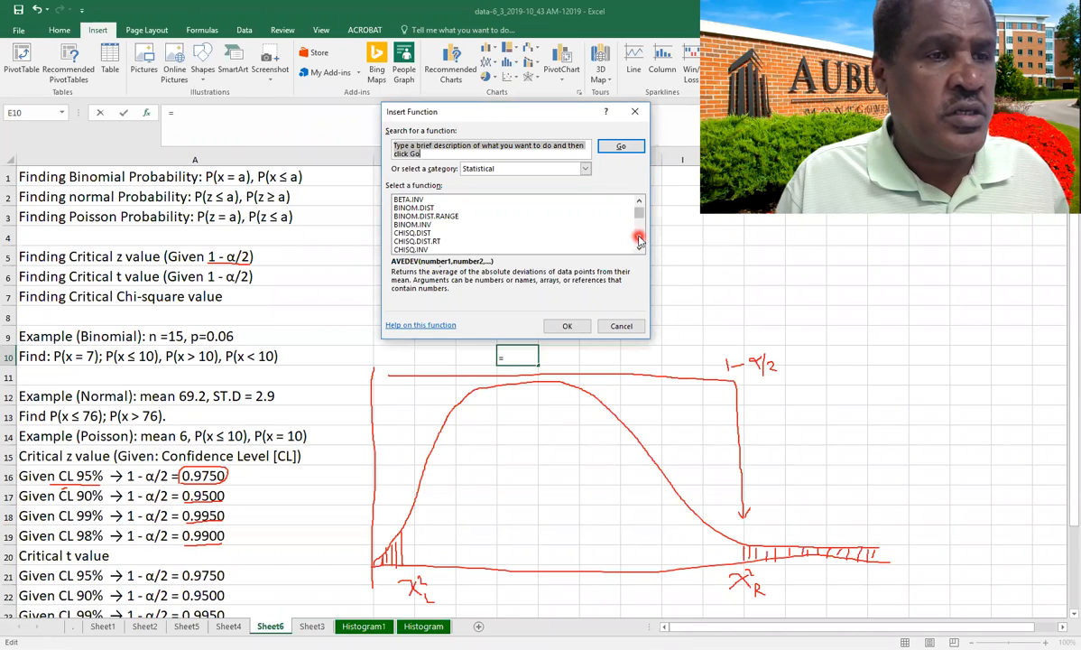
pyautogui.click(423, 249)
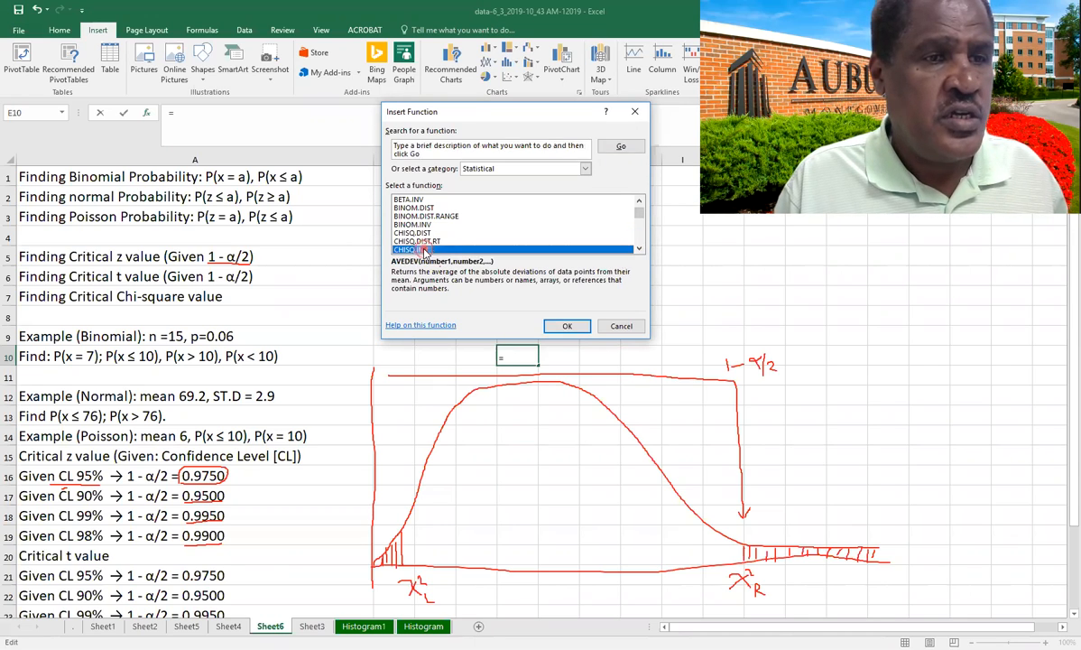
pyautogui.click(568, 328)
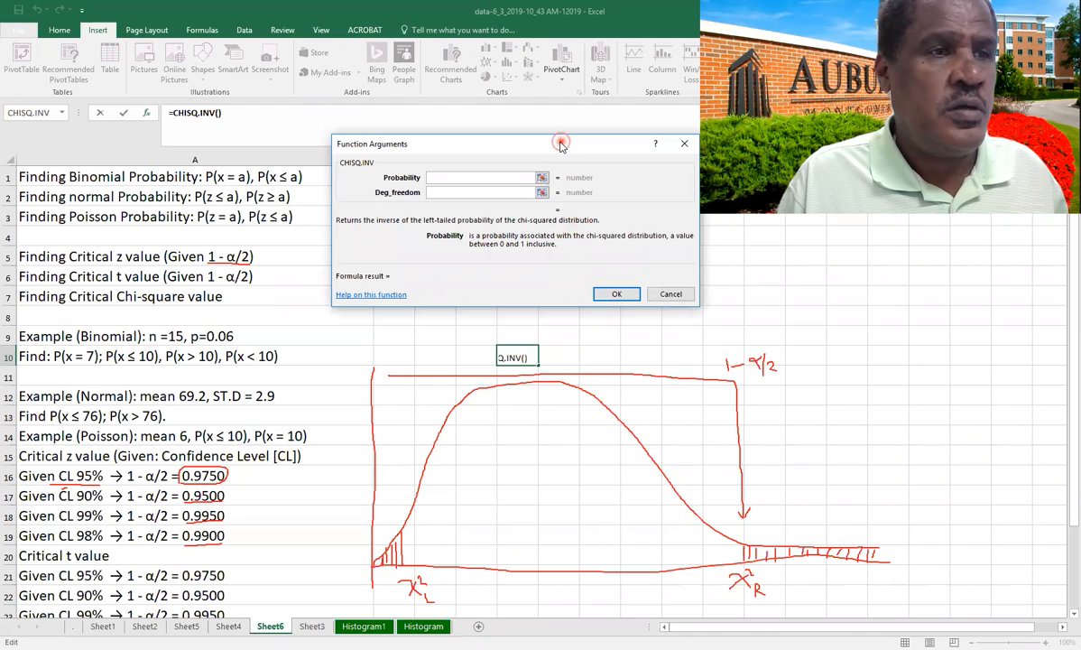
pyautogui.moveTo(560, 145); pyautogui.dragTo(512, 144)
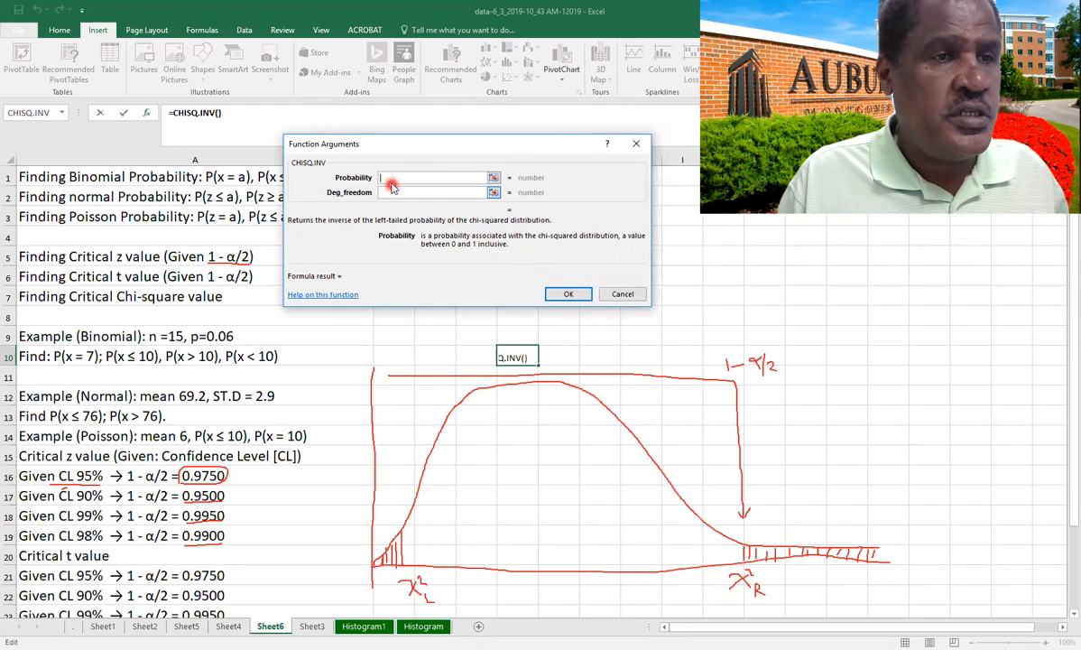
# Compute the right critical chi-square value for CL 95% with probability 0.9750 and 51 degrees of freedom
pyautogui.write('0.')
pyautogui.press('Return')
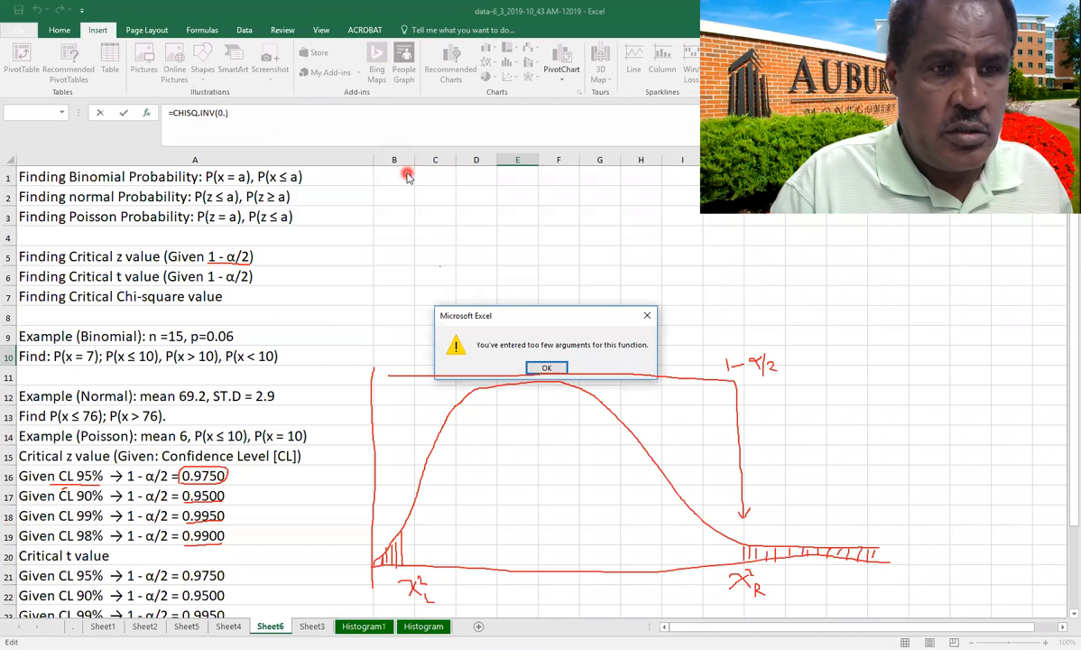
pyautogui.click(646, 318)
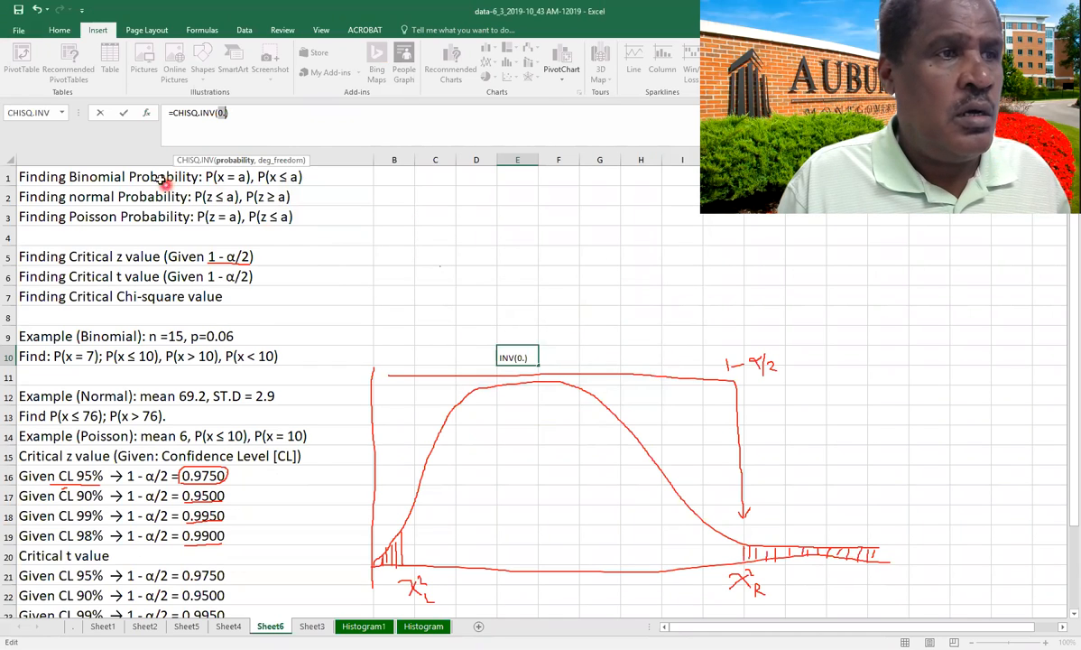
pyautogui.click(146, 115)
pyautogui.click(400, 177)
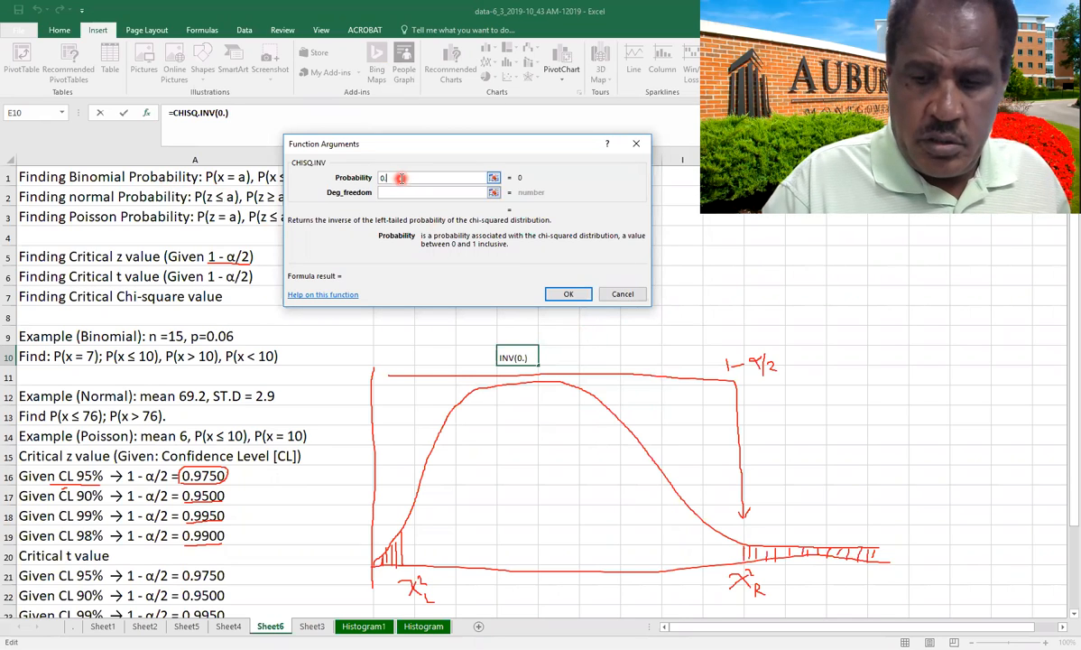
pyautogui.write('9')
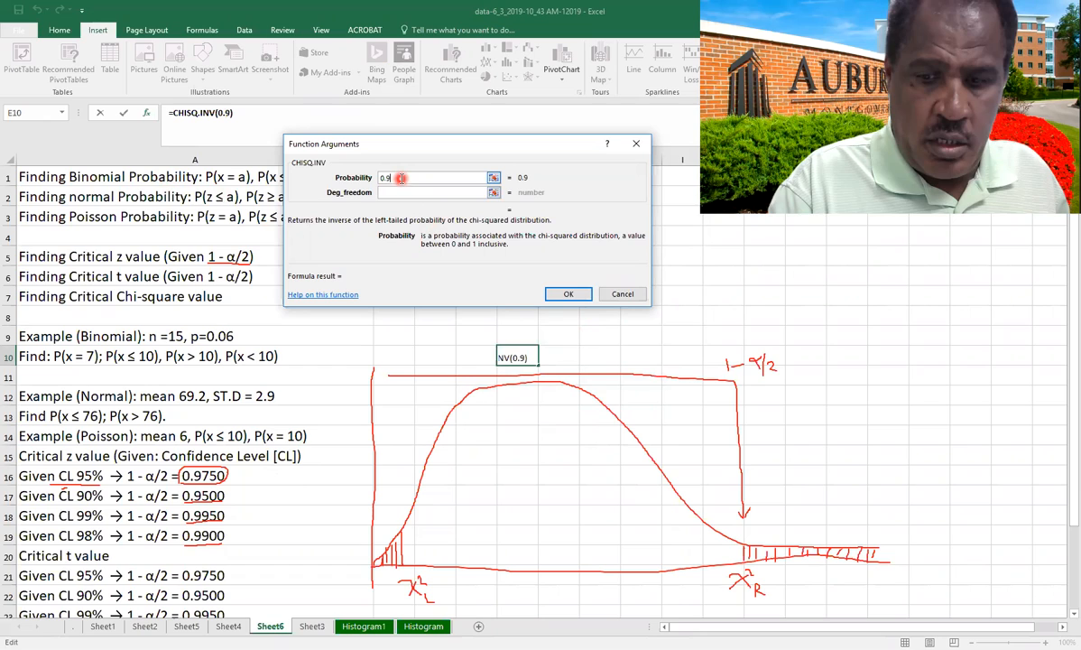
pyautogui.write('750')
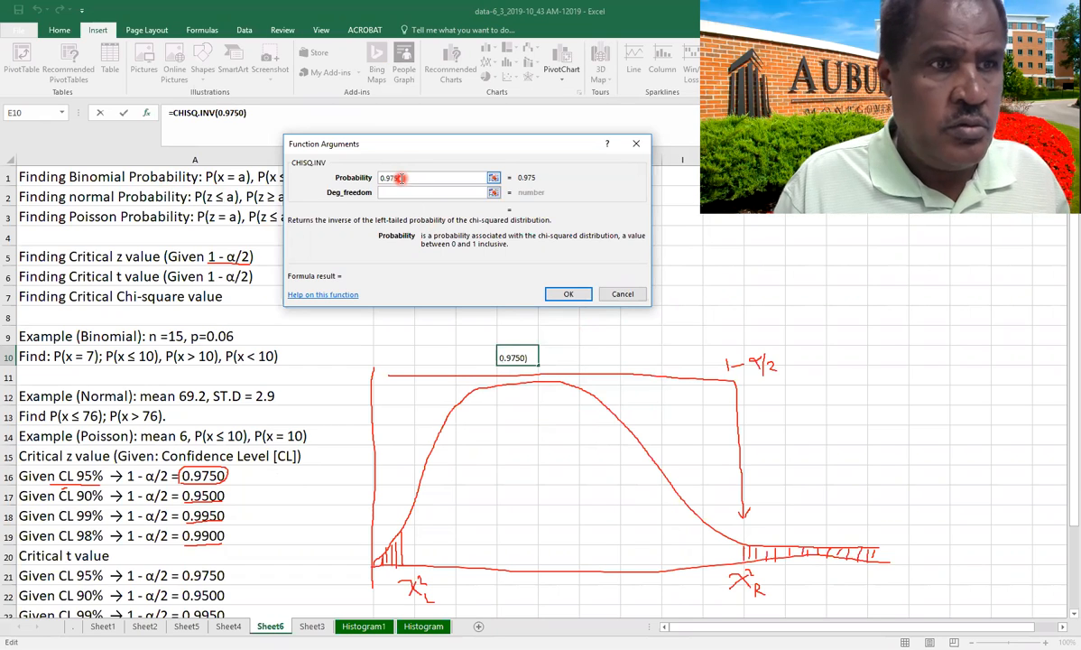
pyautogui.click(399, 192)
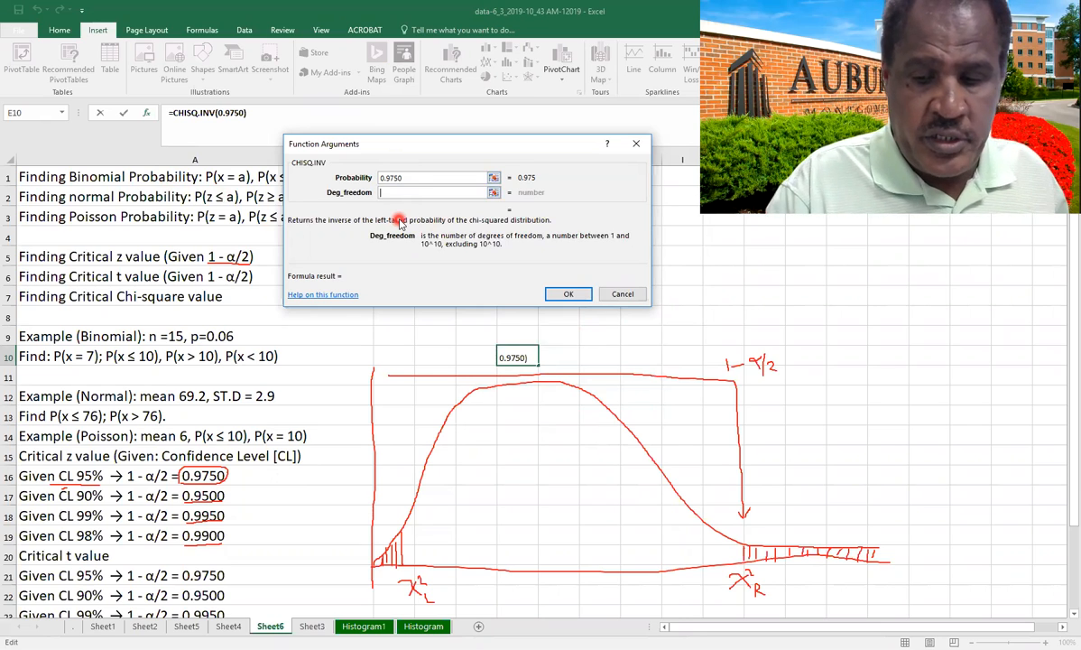
pyautogui.write('51')
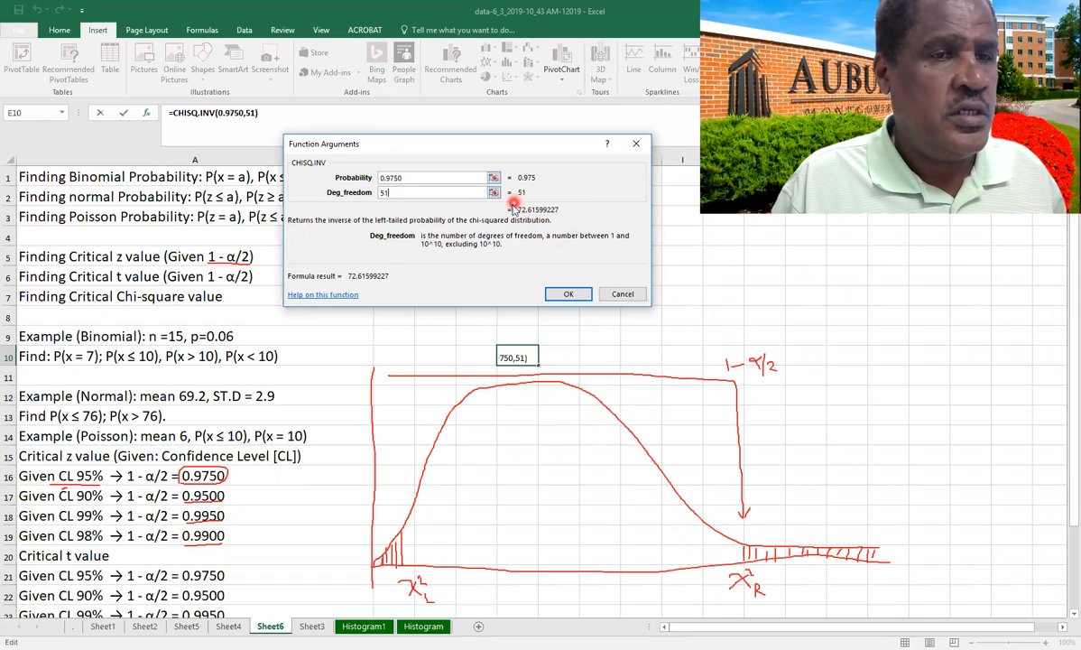
# Compute the left critical chi-square value by changing the probability to 0.0250, and dismiss the function without inserting it
pyautogui.click(412, 179)
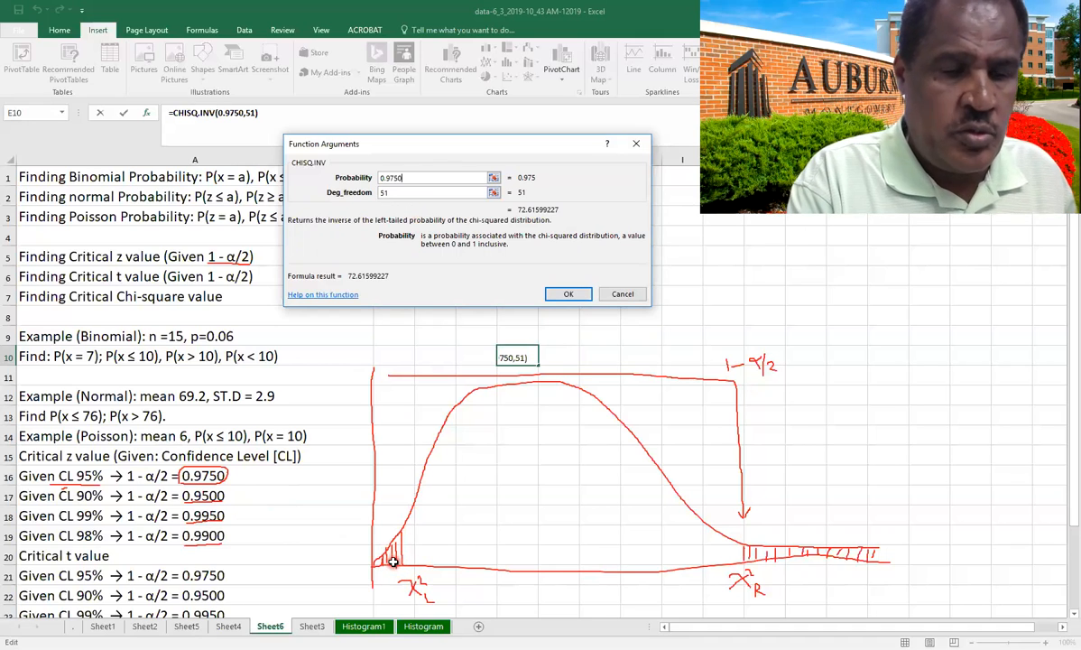
pyautogui.press('BackSpace')
pyautogui.press('BackSpace')
pyautogui.press('BackSpace')
pyautogui.press('BackSpace')
pyautogui.press('BackSpace')
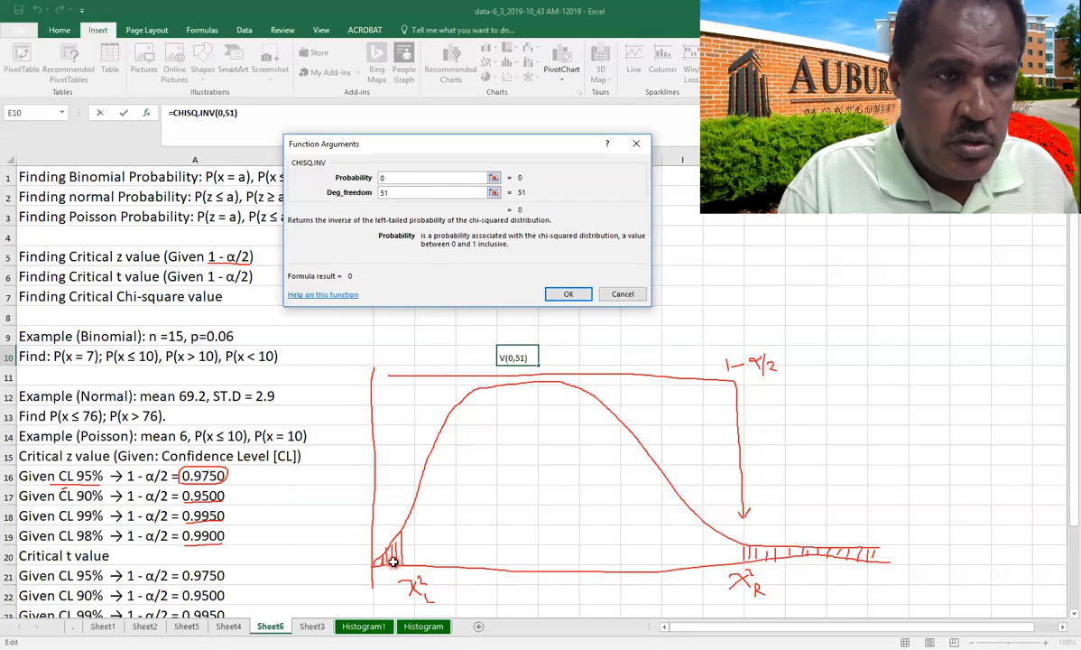
pyautogui.write('.0250')
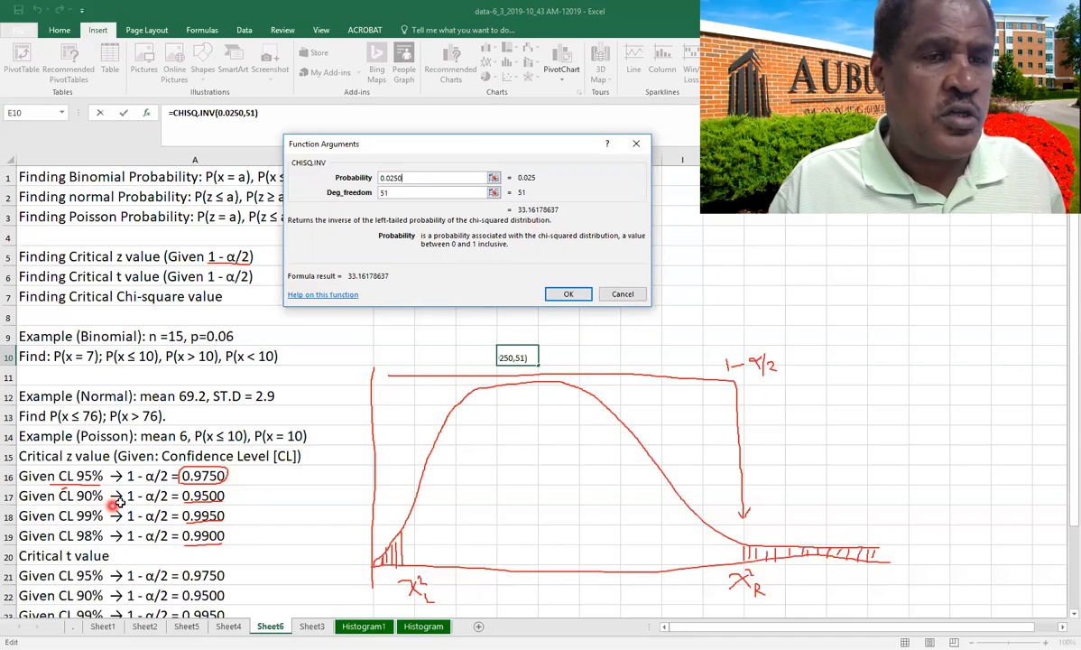
pyautogui.click(625, 296)
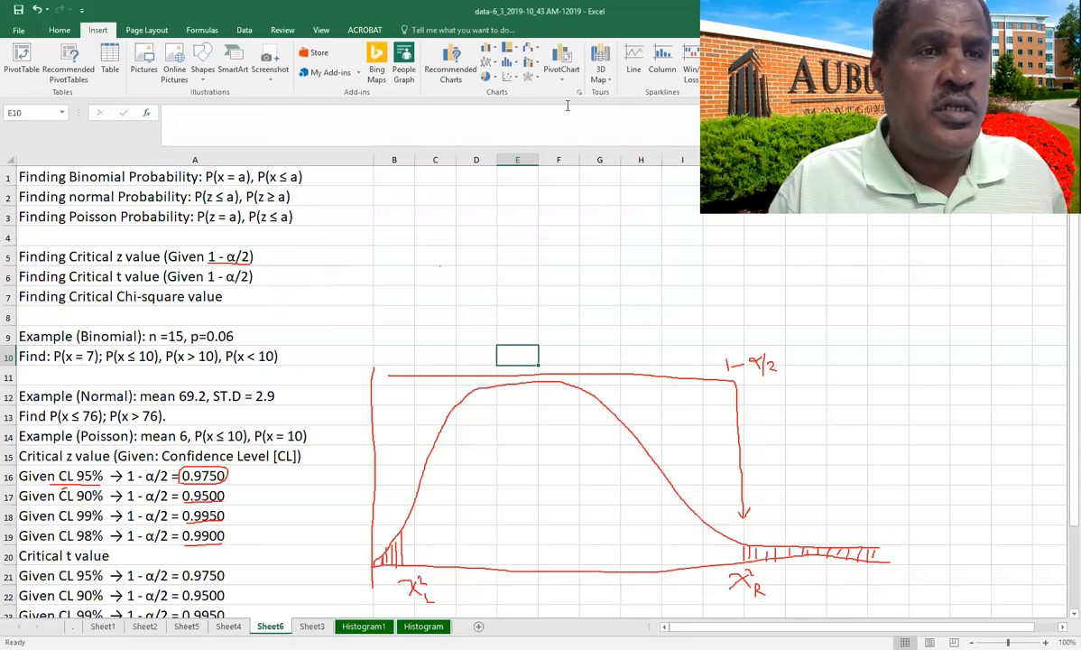
# Erase the whole chi-square sketch, including its axes, shaded tails and labels, keeping the marks in column A
pyautogui.moveTo(742, 546)
pyautogui.mouseDown()
pyautogui.moveTo(883, 551)
pyautogui.moveTo(832, 545)
pyautogui.moveTo(736, 581)
pyautogui.moveTo(821, 543)
pyautogui.moveTo(731, 415)
pyautogui.moveTo(719, 336)
pyautogui.moveTo(729, 366)
pyautogui.mouseUp()
pyautogui.moveTo(372, 368)
pyautogui.mouseDown()
pyautogui.moveTo(343, 456)
pyautogui.moveTo(411, 525)
pyautogui.moveTo(354, 532)
pyautogui.moveTo(450, 610)
pyautogui.moveTo(429, 591)
pyautogui.mouseUp()
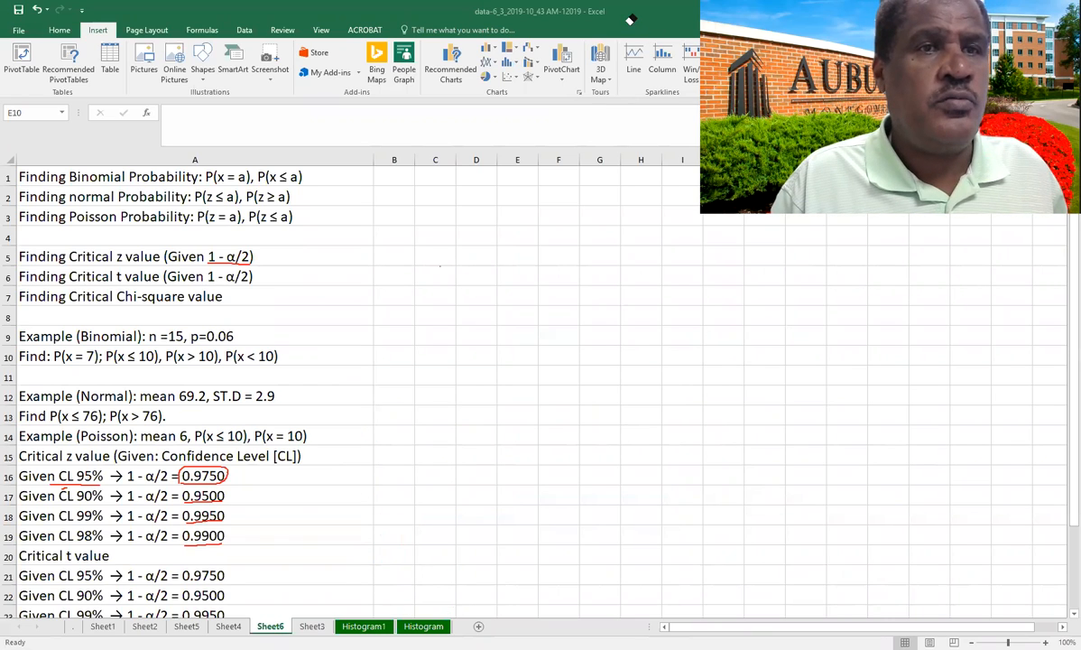